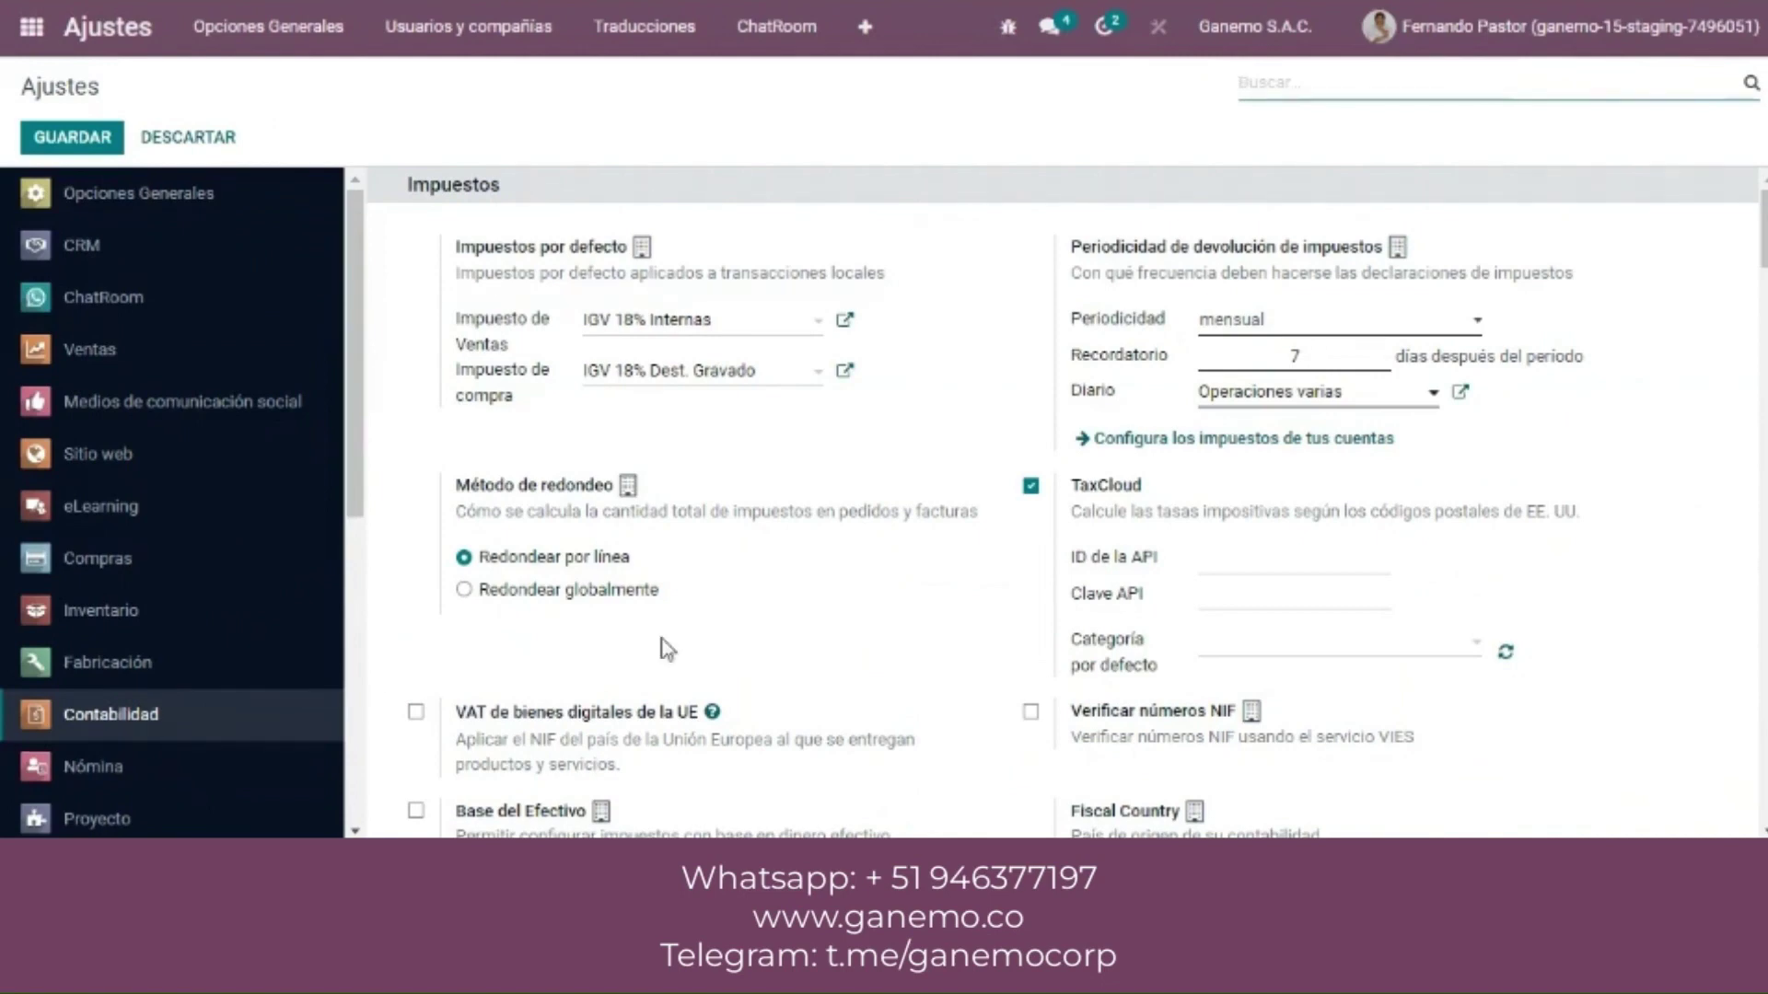
# Step: Review the Contabilidad settings down to the Peruvian electronic invoicing section, including signature provider, test environment, SOL credentials and certificate
pyautogui.scroll(-5, 1066, 502)
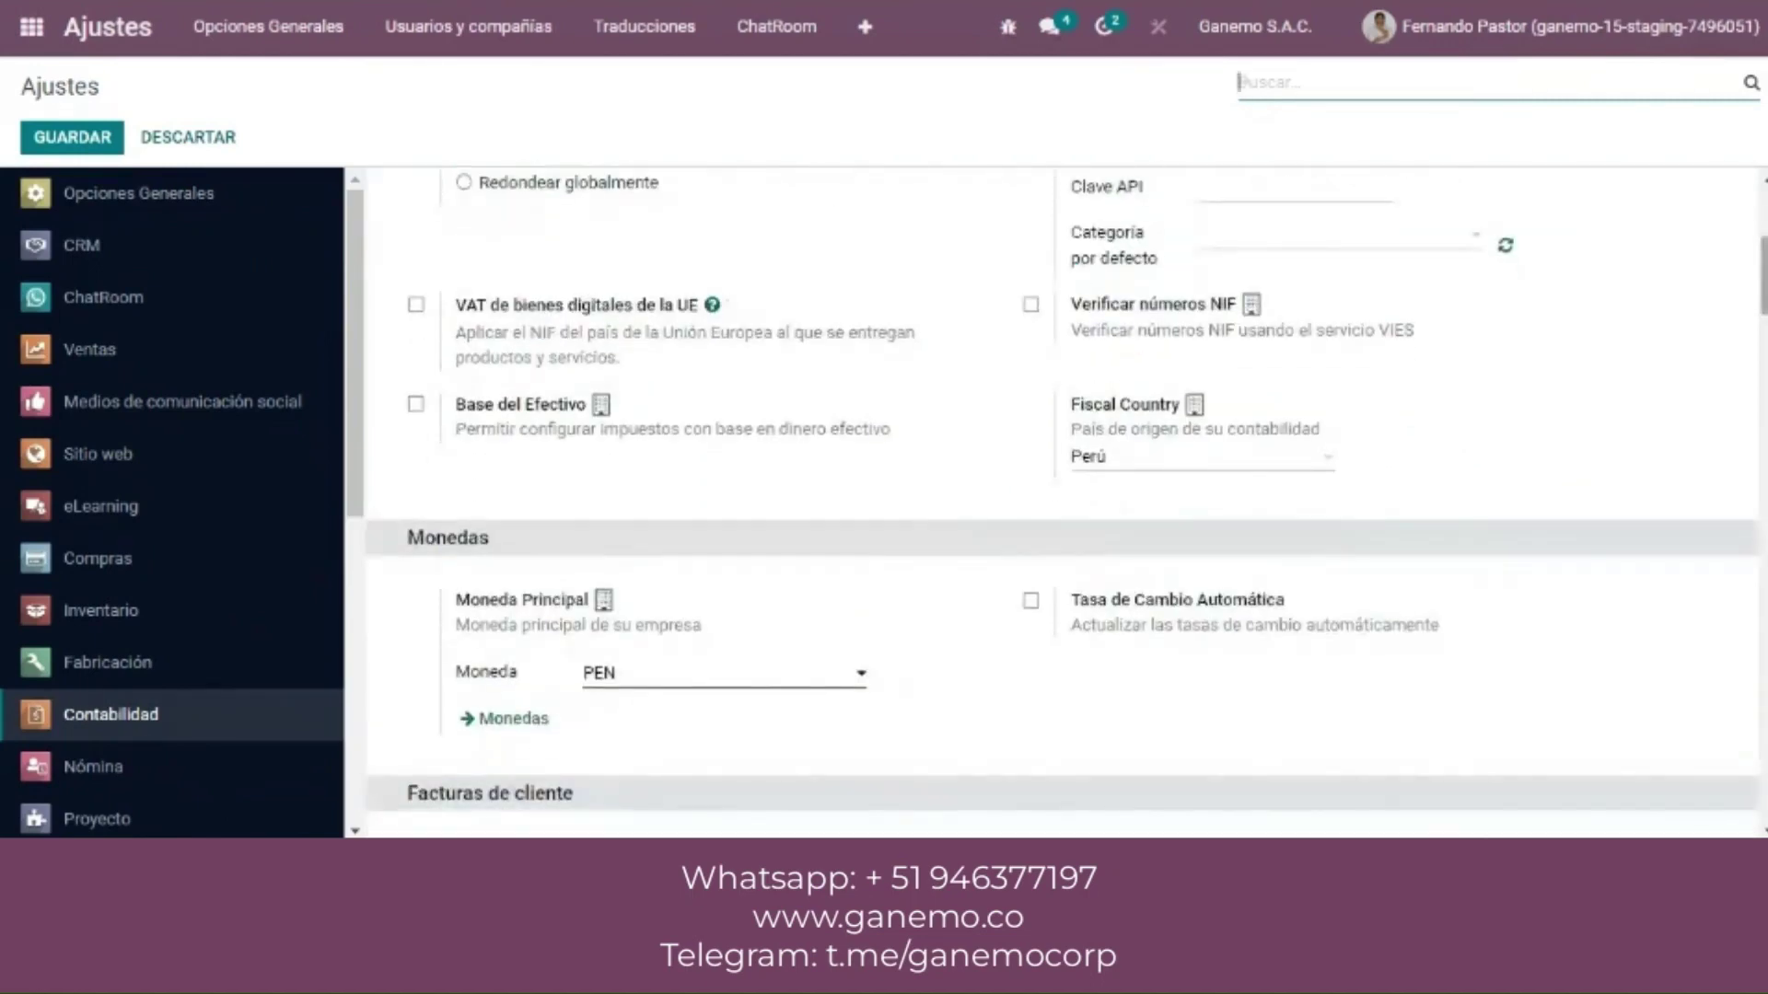
pyautogui.scroll(-5, 1066, 501)
pyautogui.scroll(-2, 1066, 502)
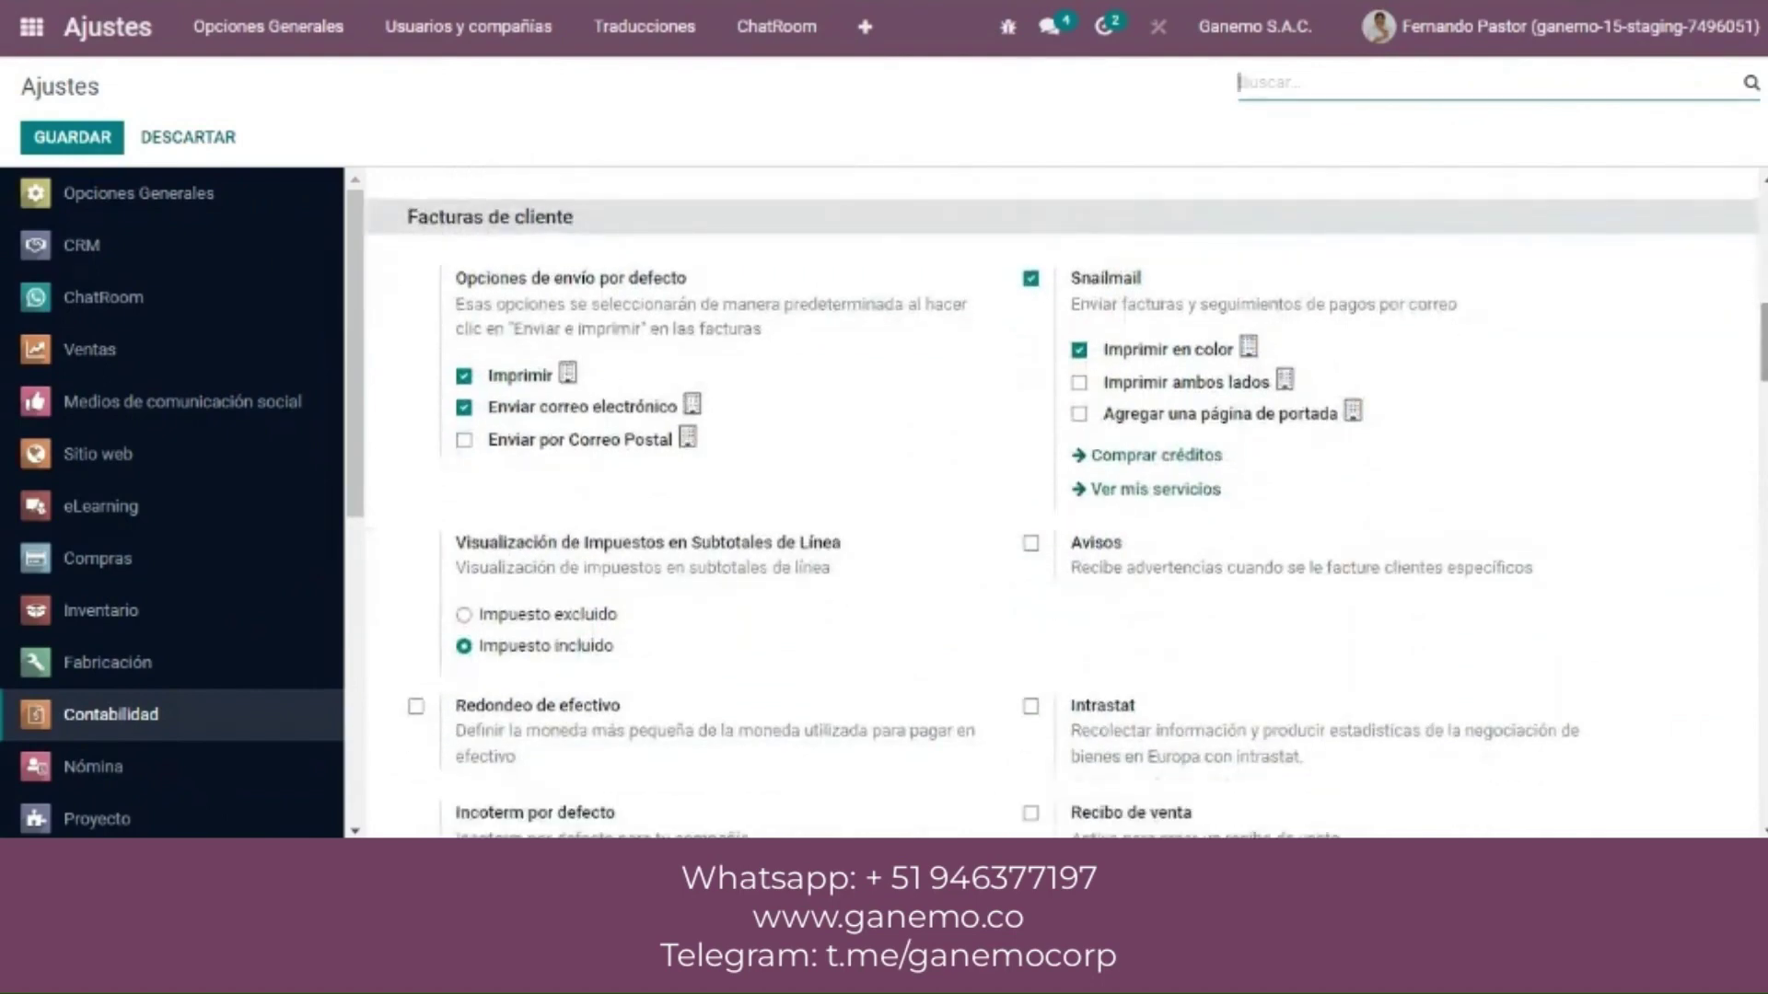
pyautogui.scroll(-4, 1066, 502)
pyautogui.scroll(-6, 1066, 502)
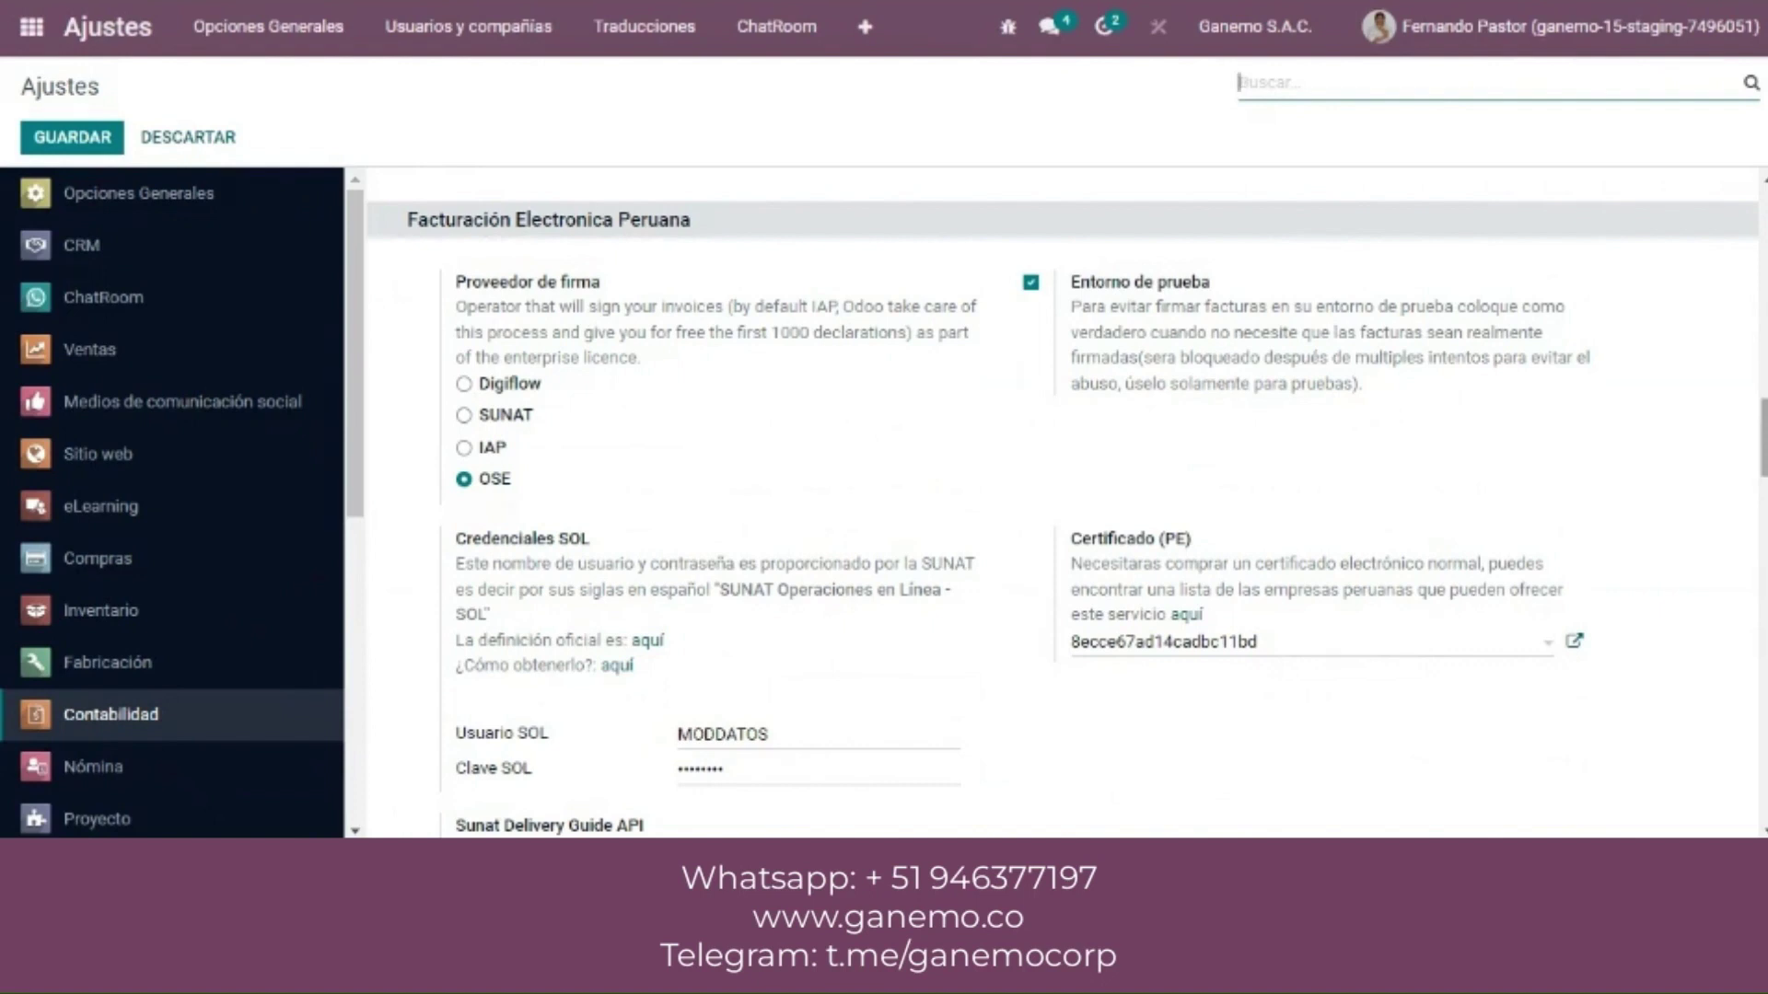
pyautogui.scroll(-1, 1061, 501)
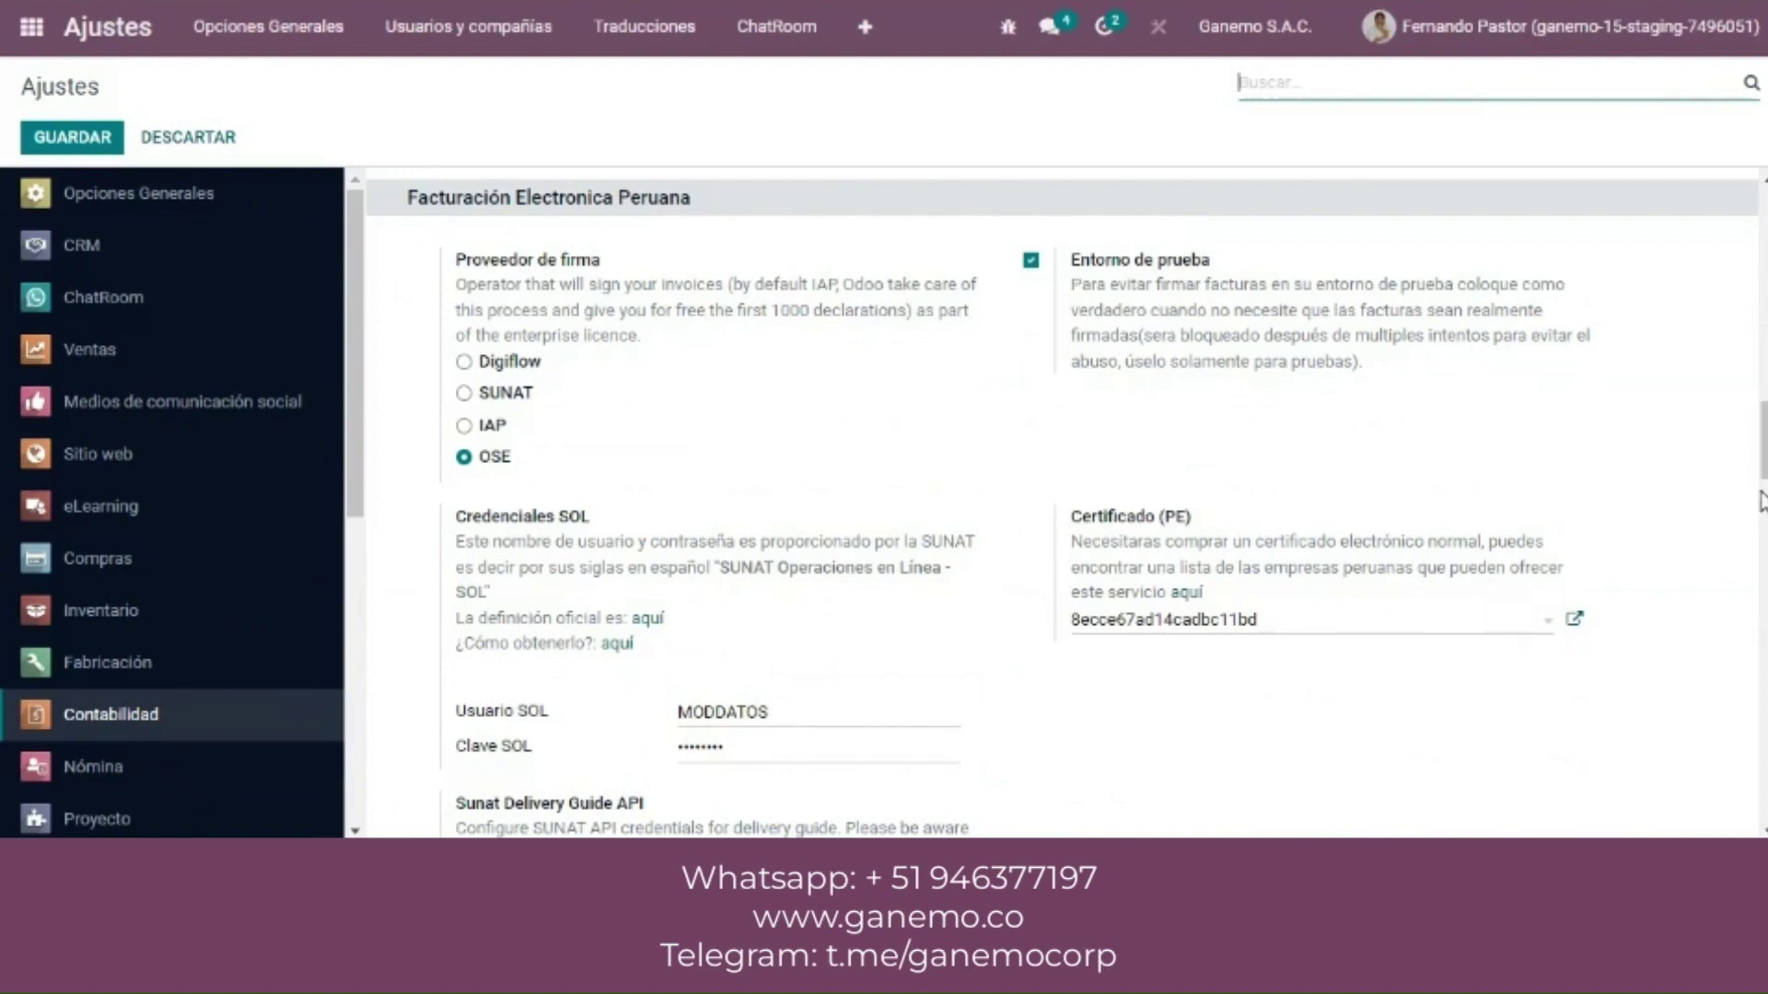
pyautogui.scroll(-1, 1062, 503)
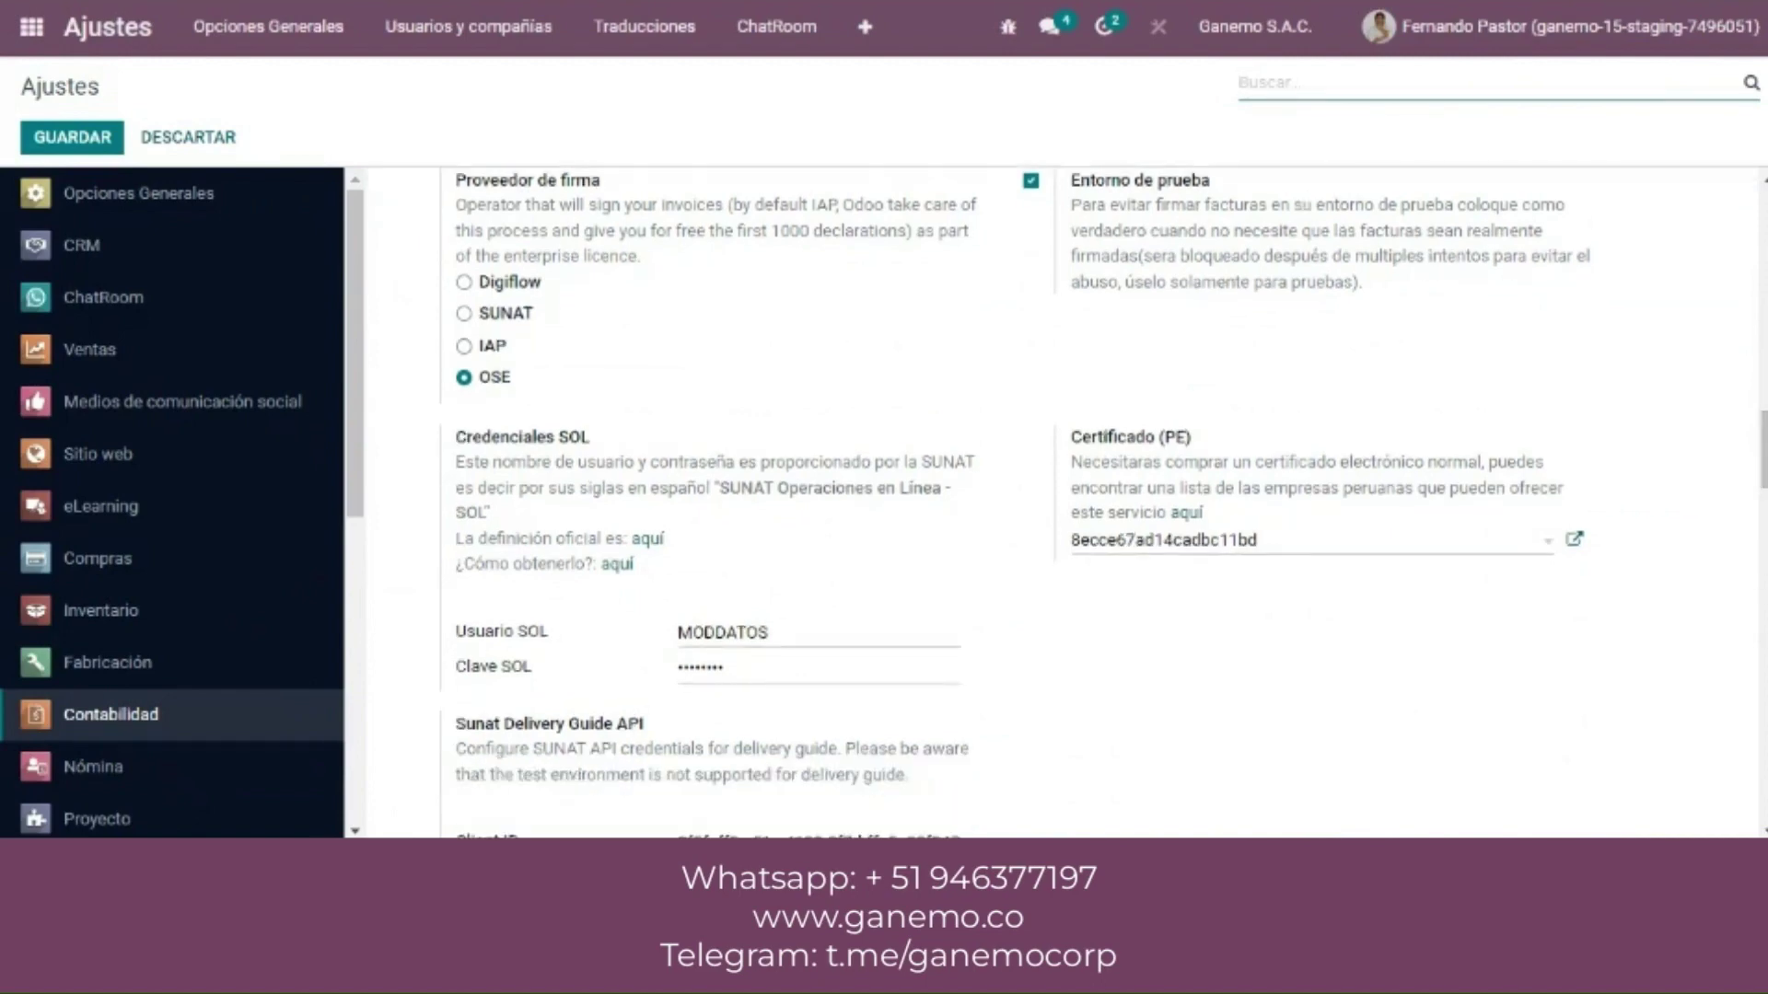
# Step: Open the Ganemo S.A.C. company record and review its general information
pyautogui.click(433, 53)
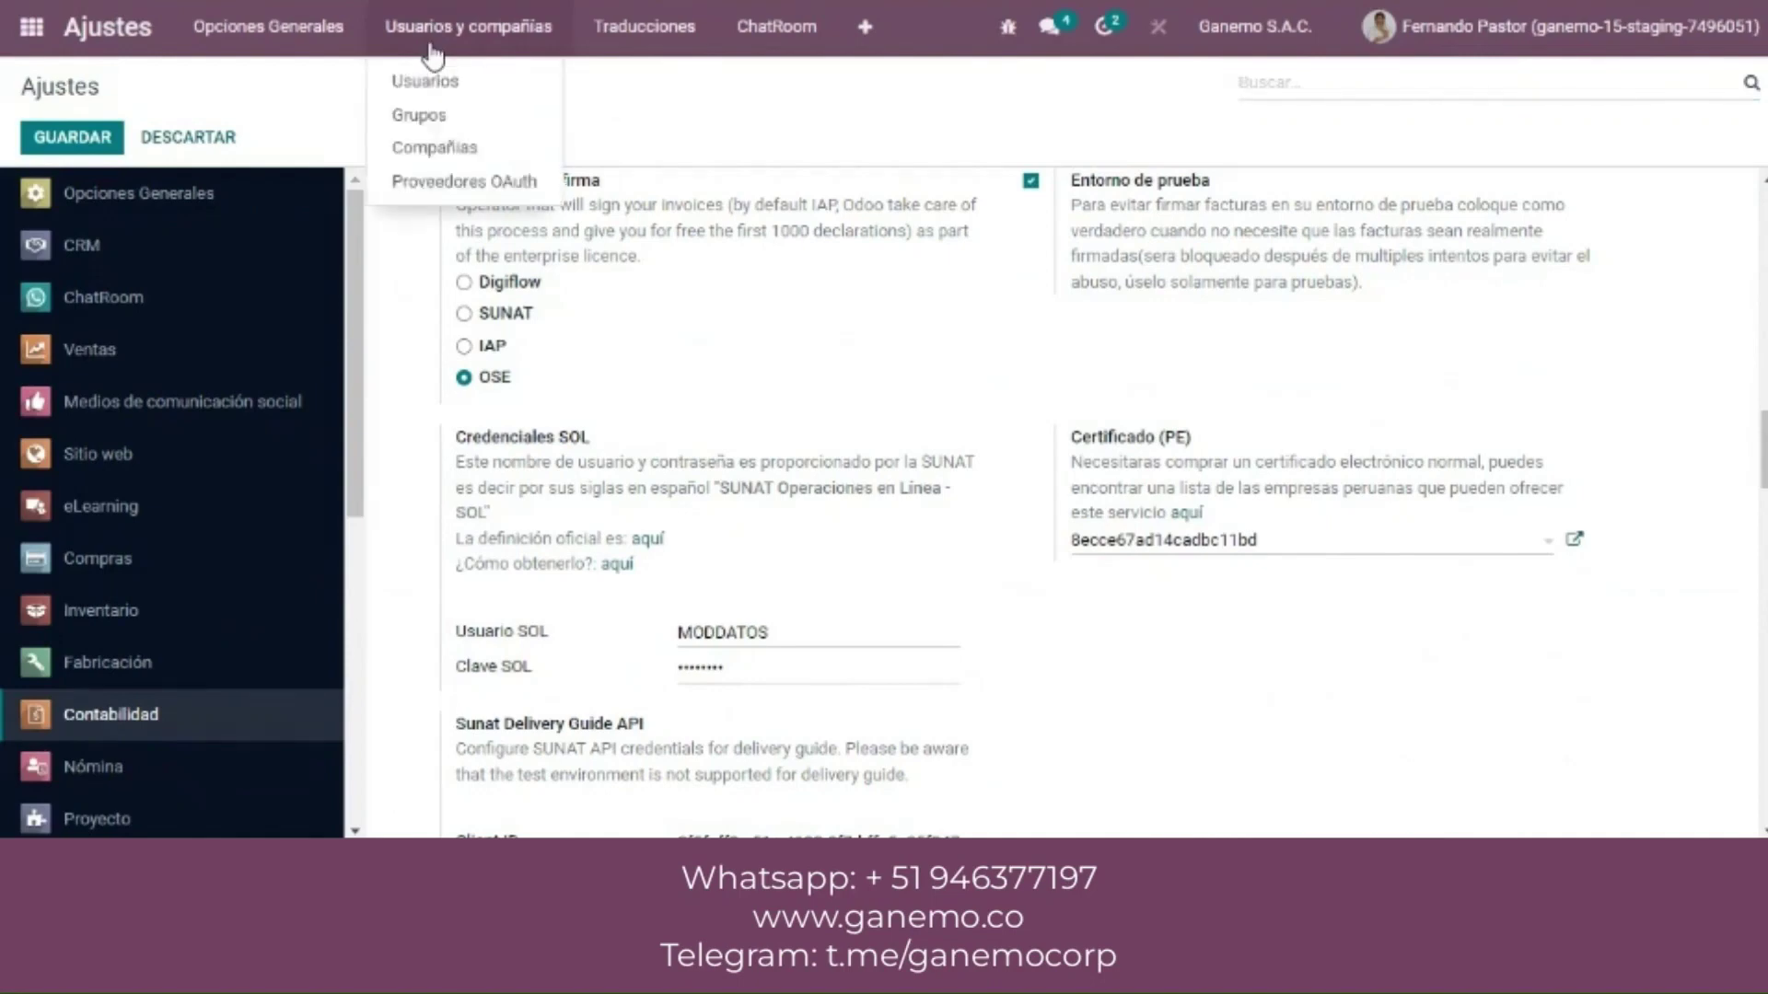
pyautogui.click(440, 147)
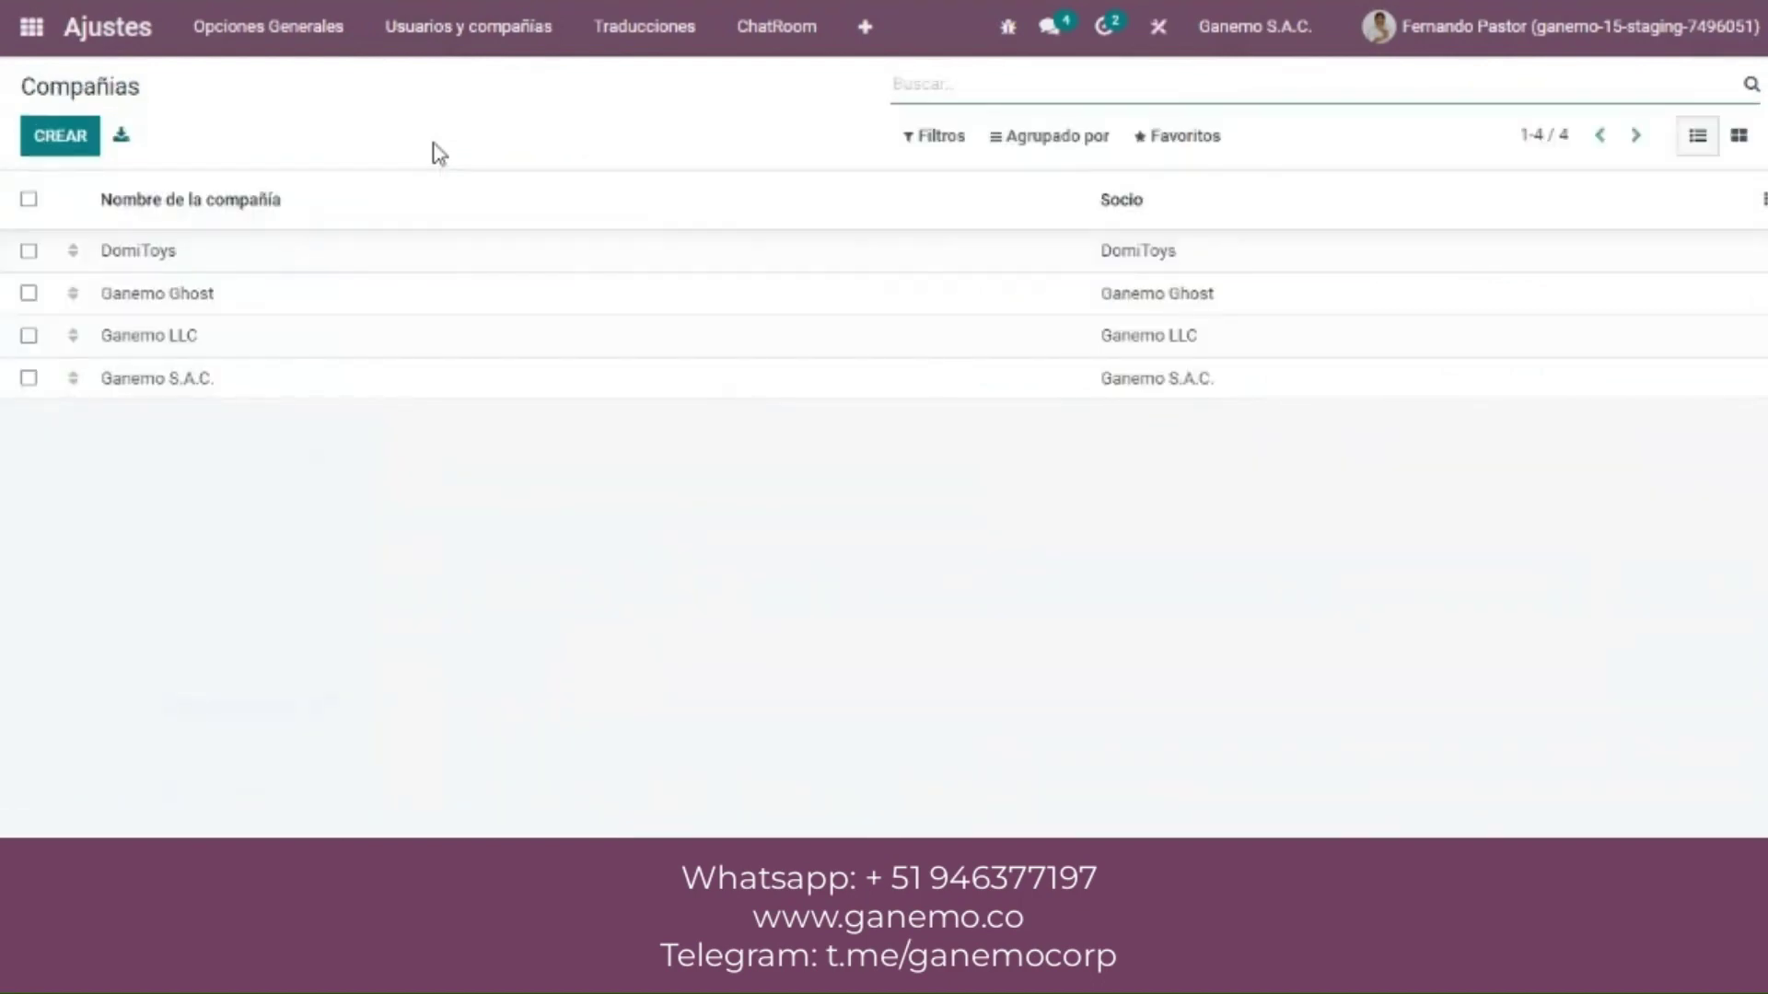
pyautogui.click(166, 382)
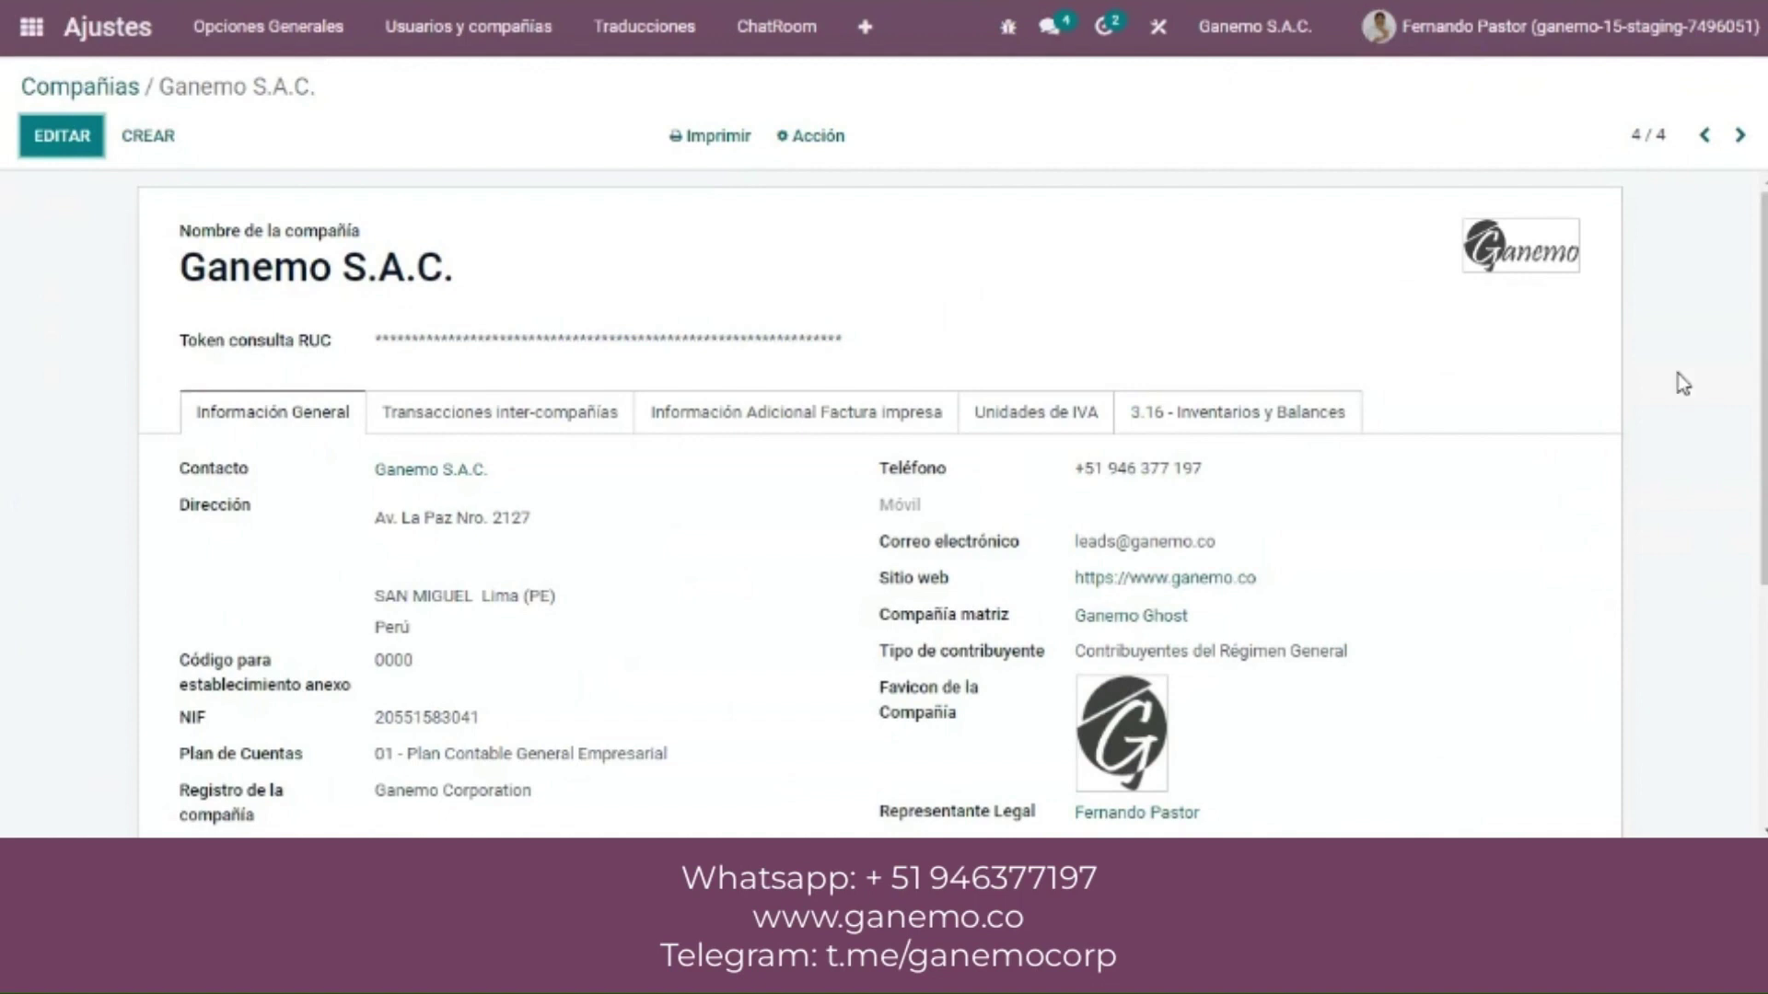
pyautogui.scroll(-1, 953, 507)
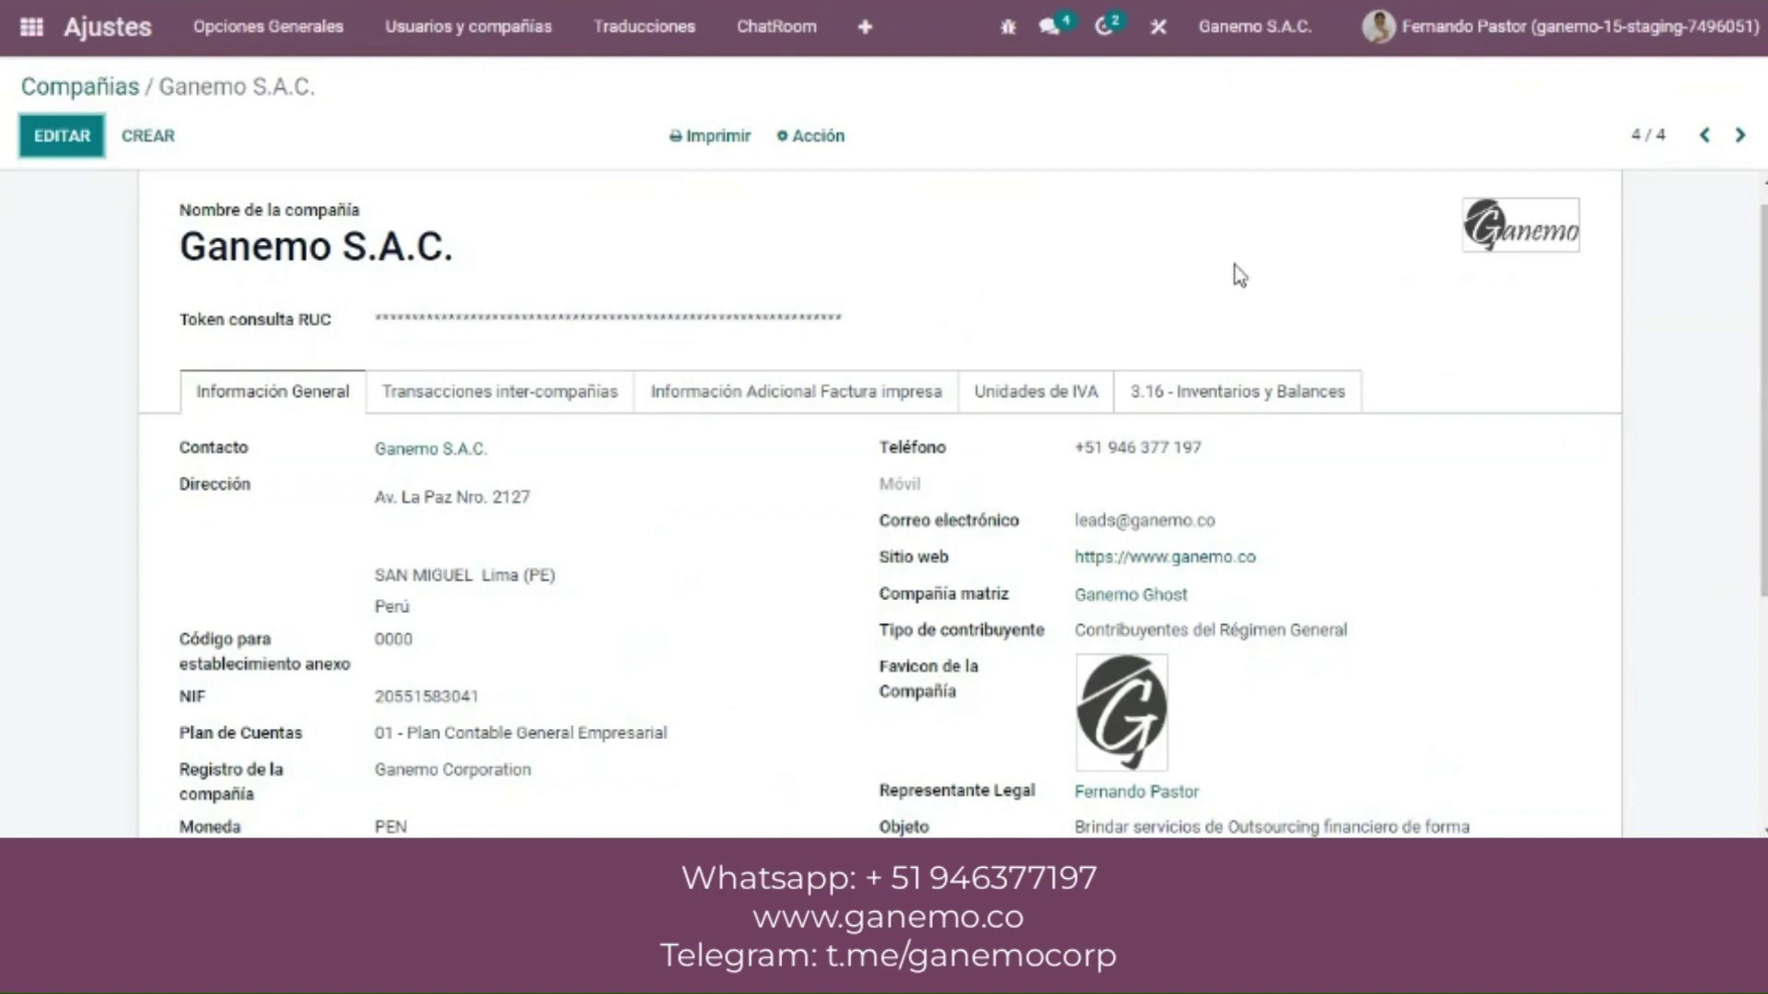
# Step: Open the contact linked to the company, inspect its address, and check the code of its San Miguel district record
pyautogui.click(467, 460)
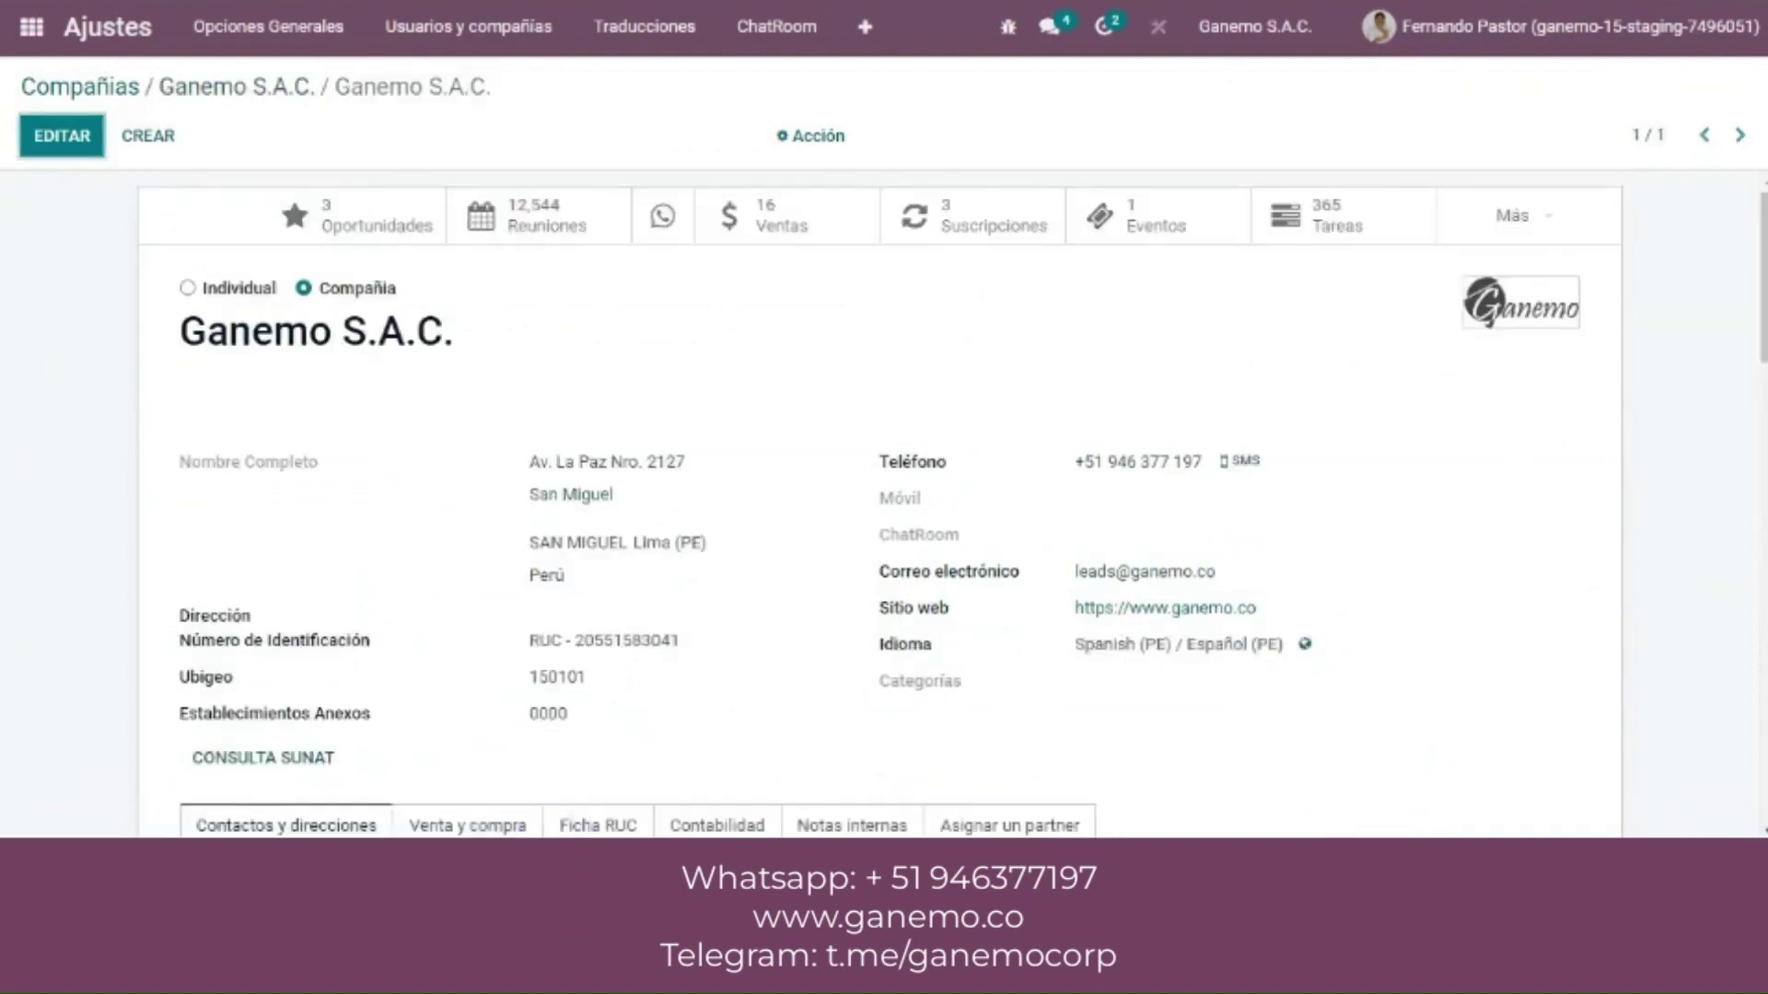
pyautogui.scroll(-1, 880, 506)
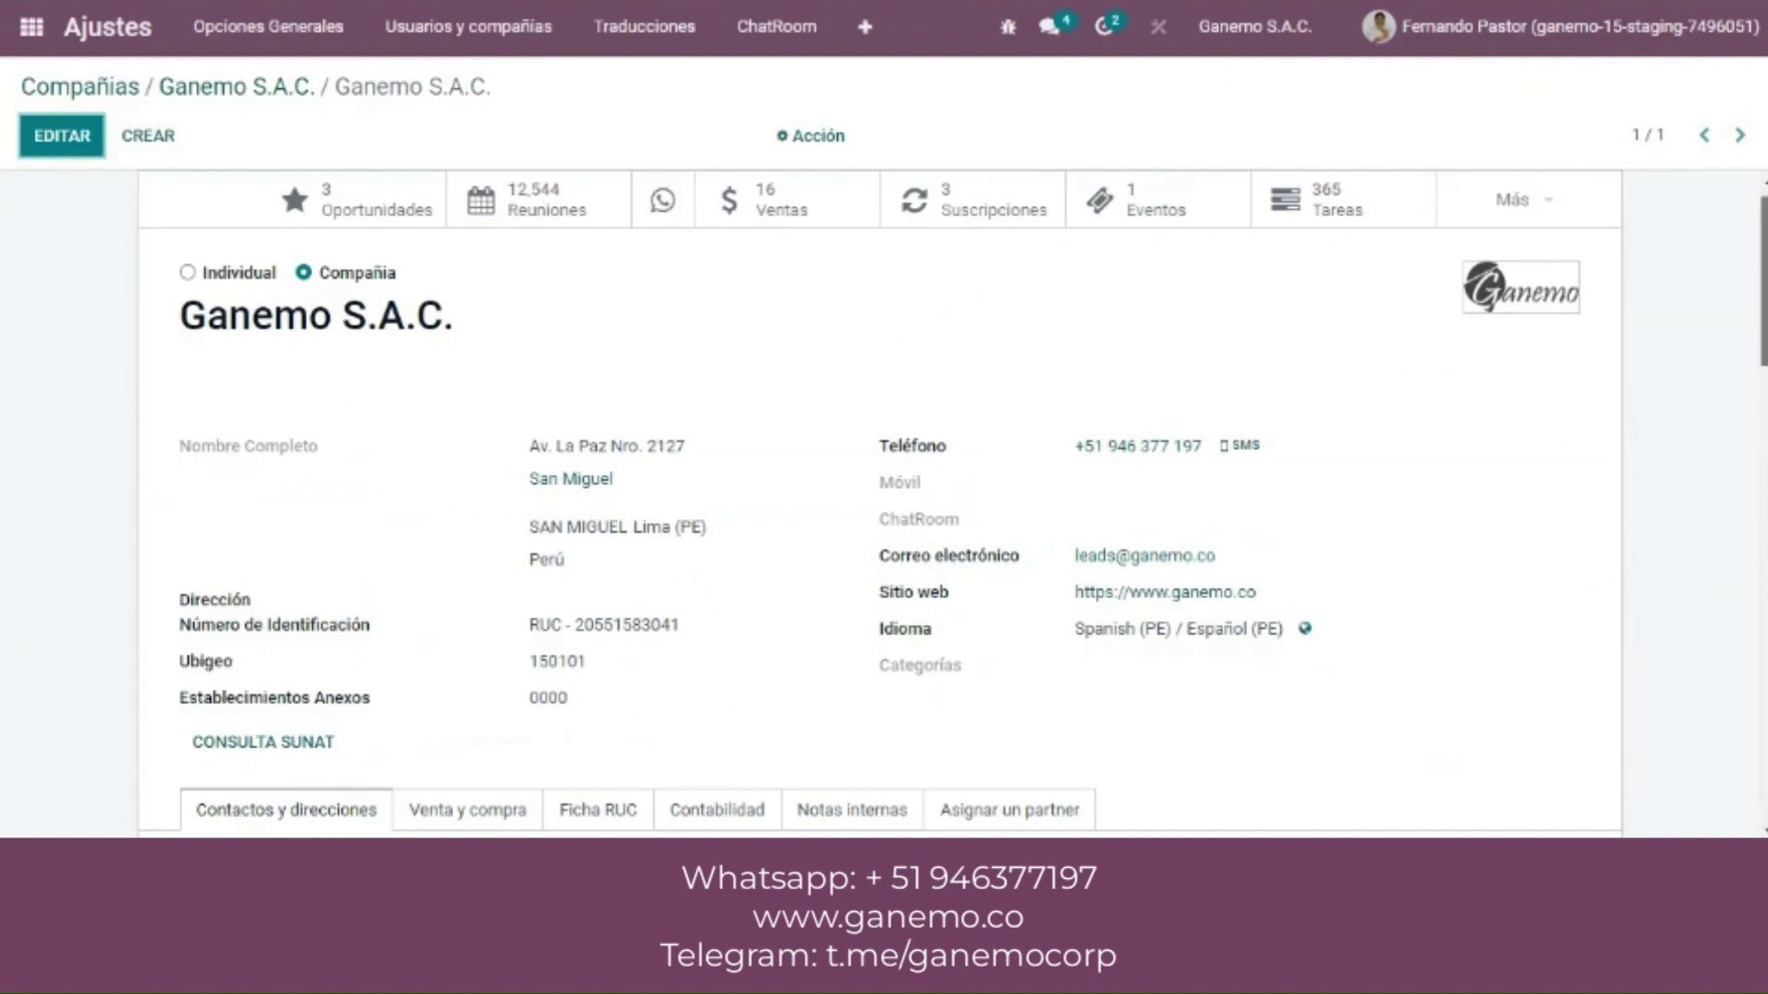
pyautogui.scroll(-1, 953, 503)
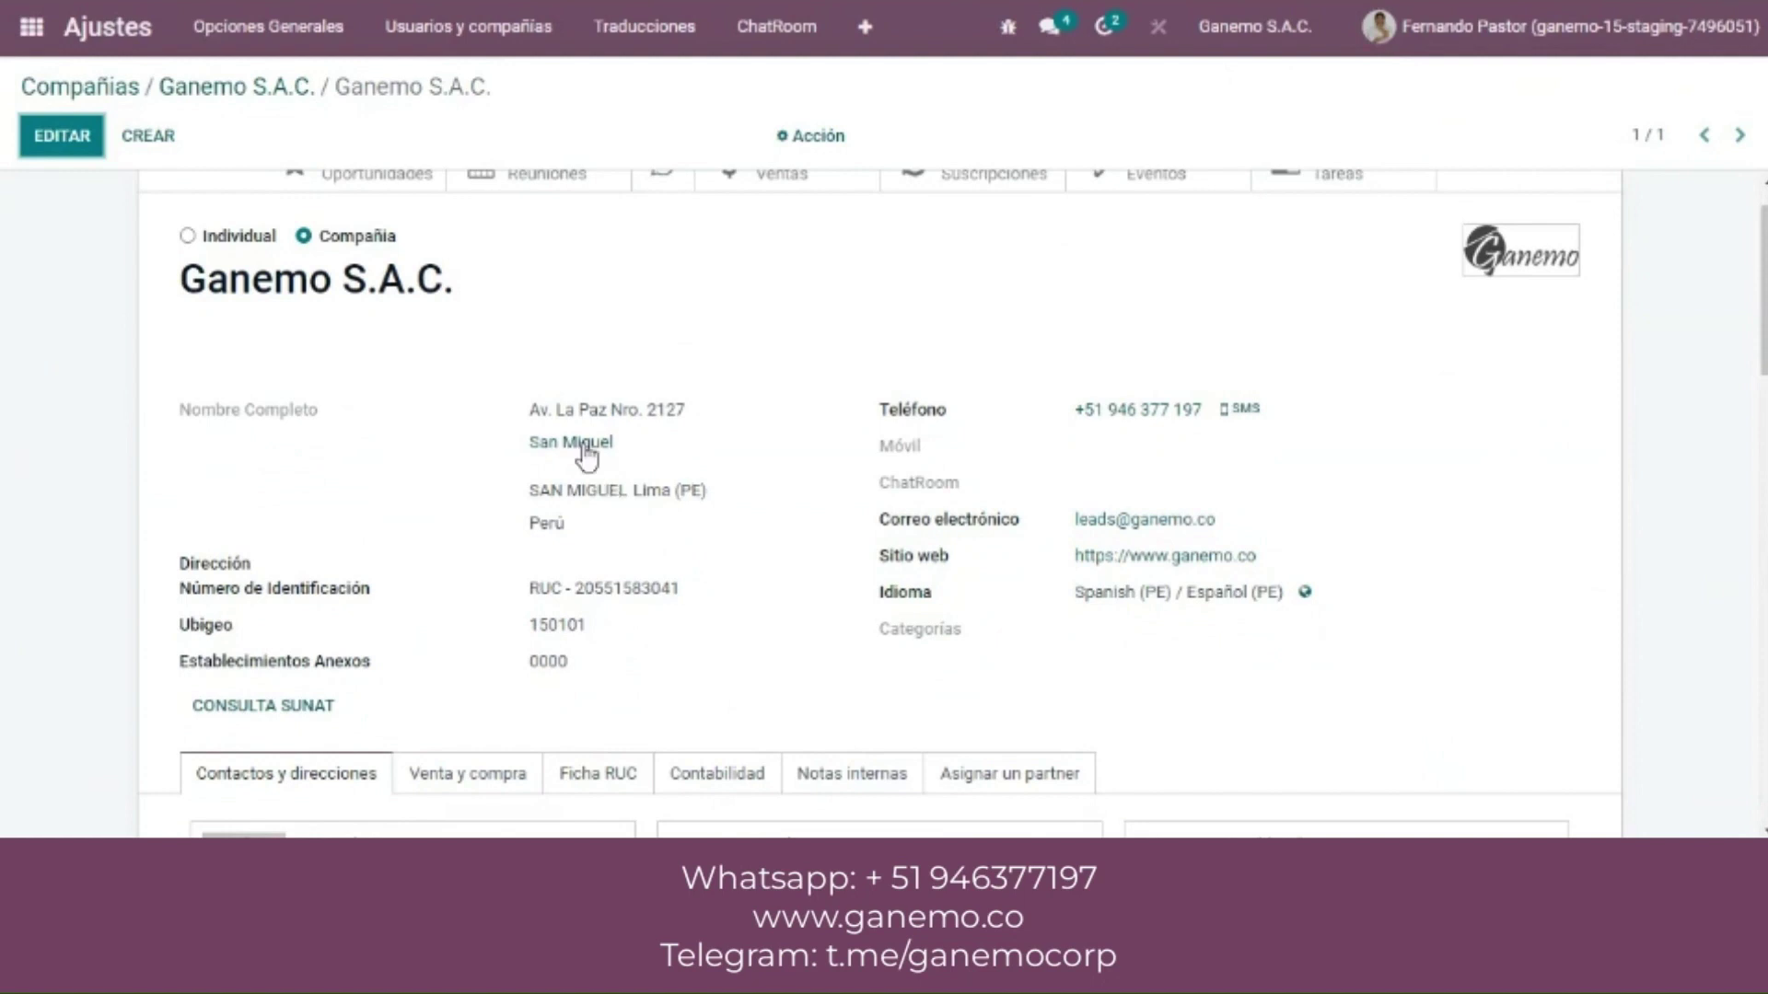
pyautogui.moveTo(587, 454)
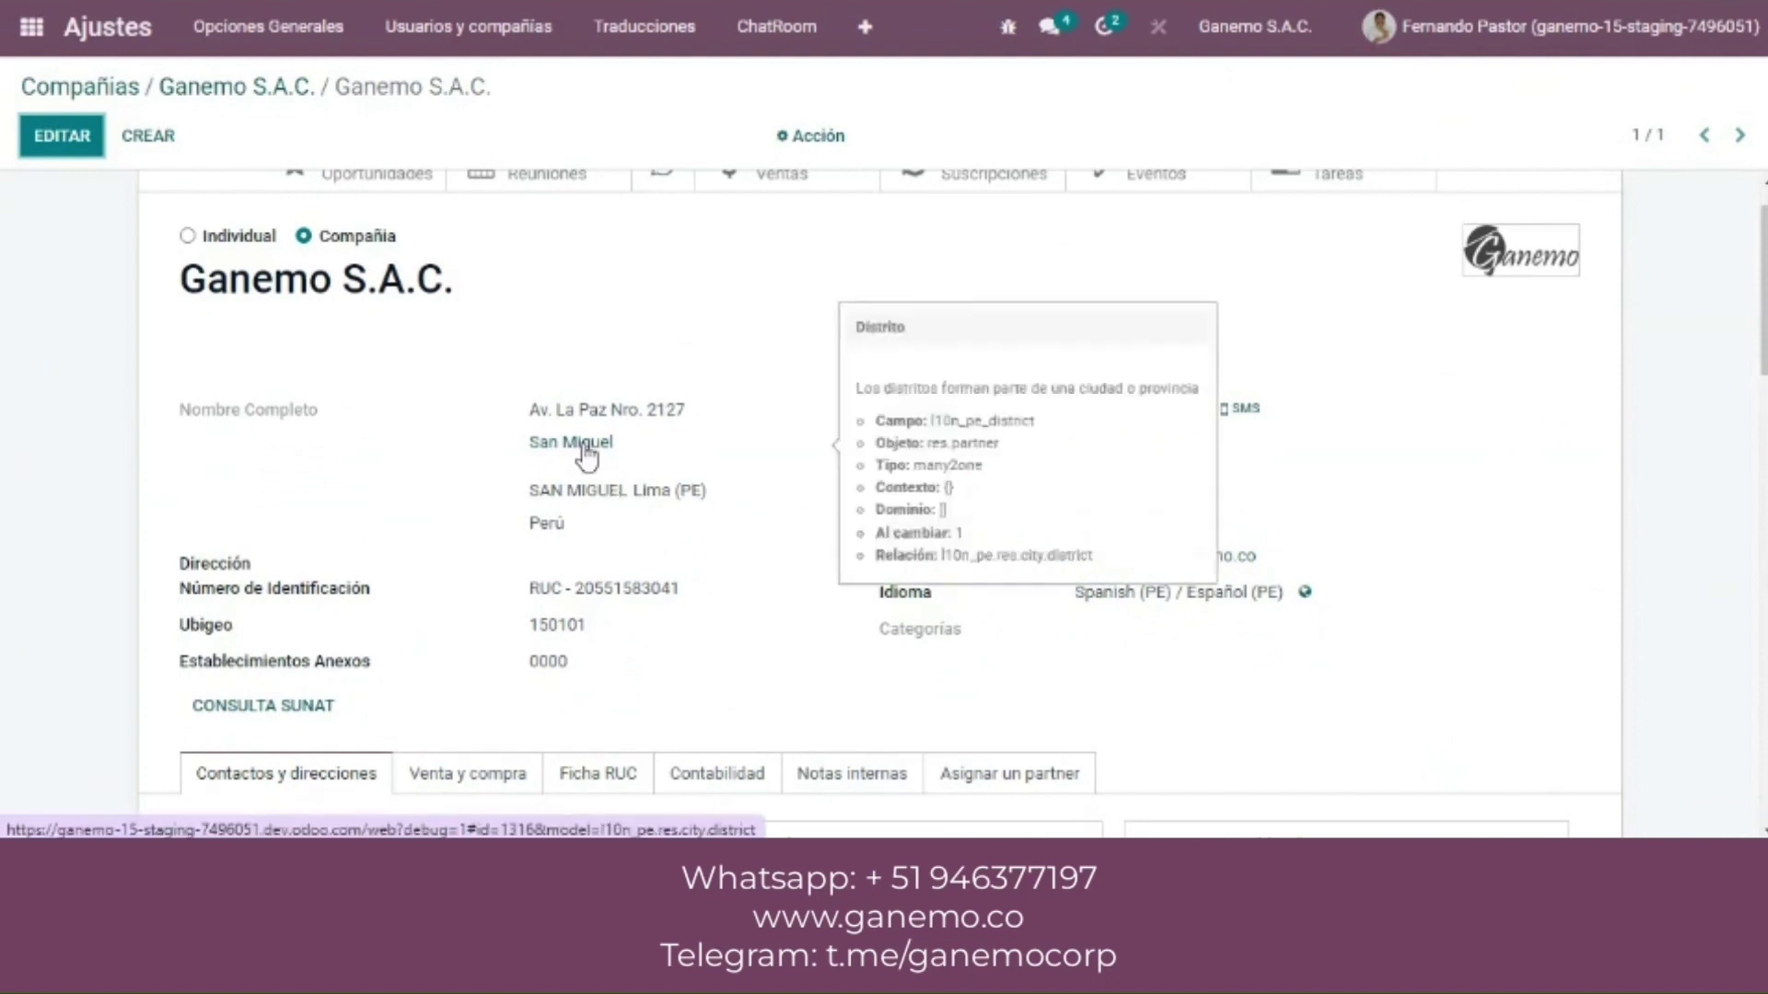
pyautogui.click(587, 452)
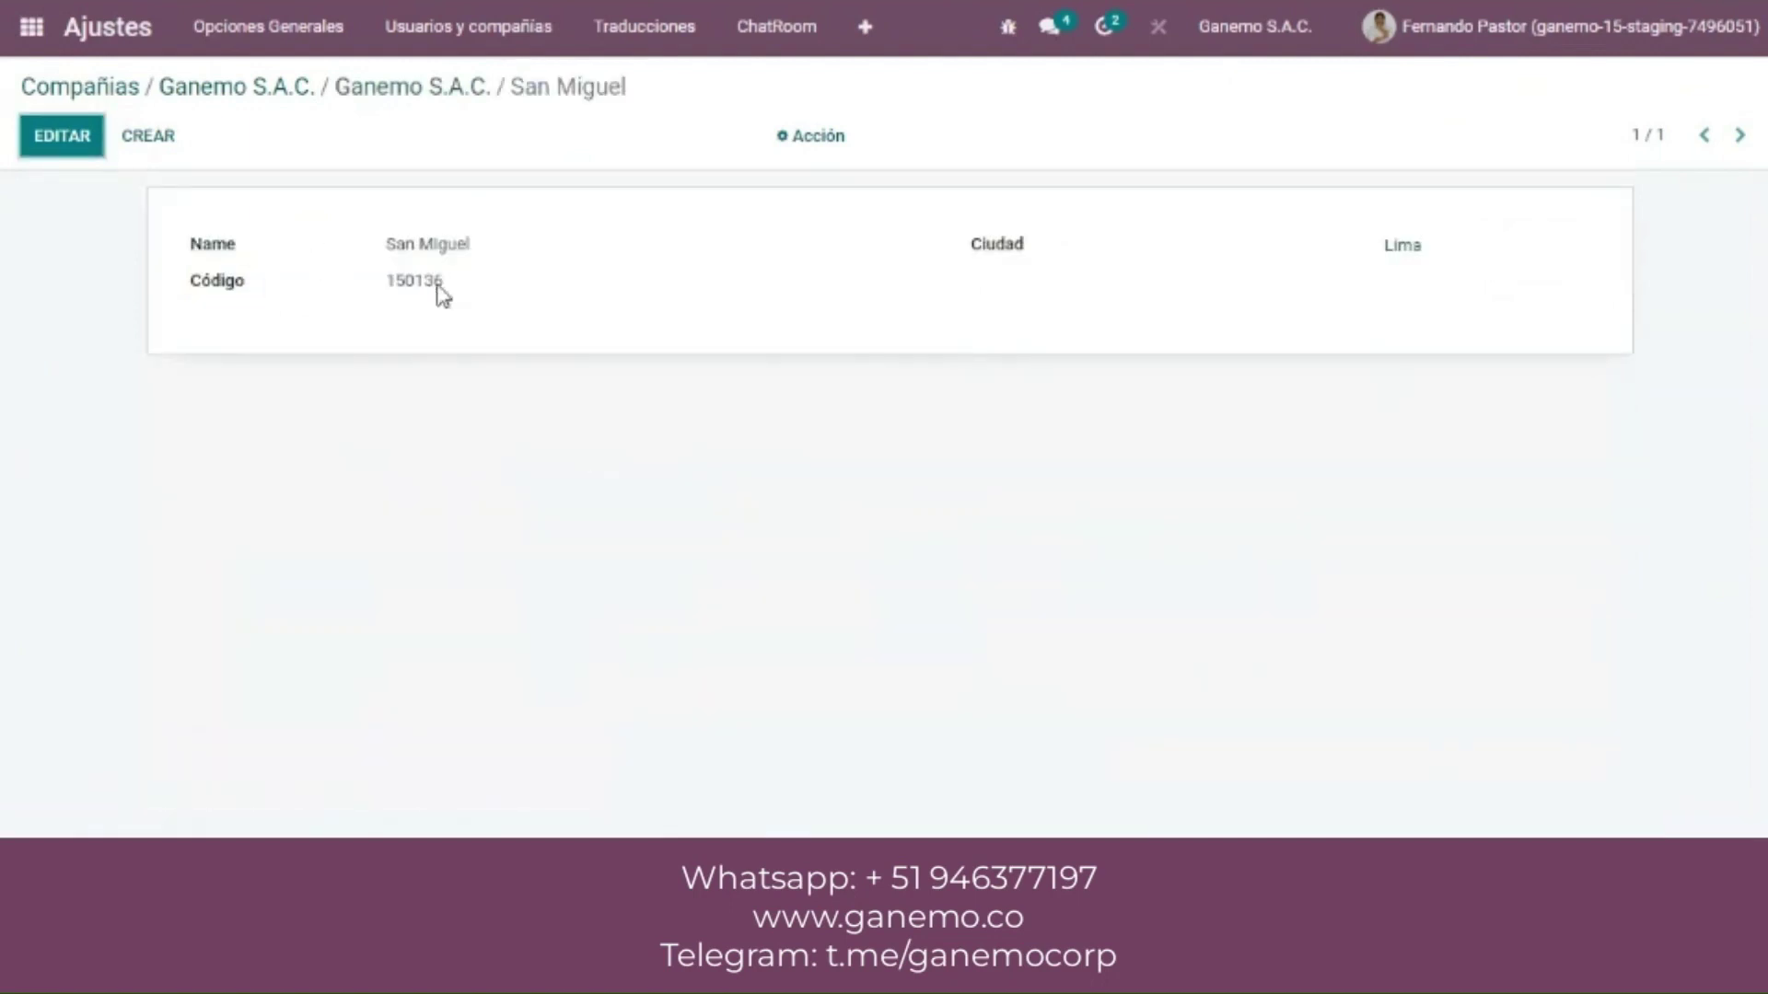
pyautogui.moveTo(442, 293); pyautogui.dragTo(389, 303)
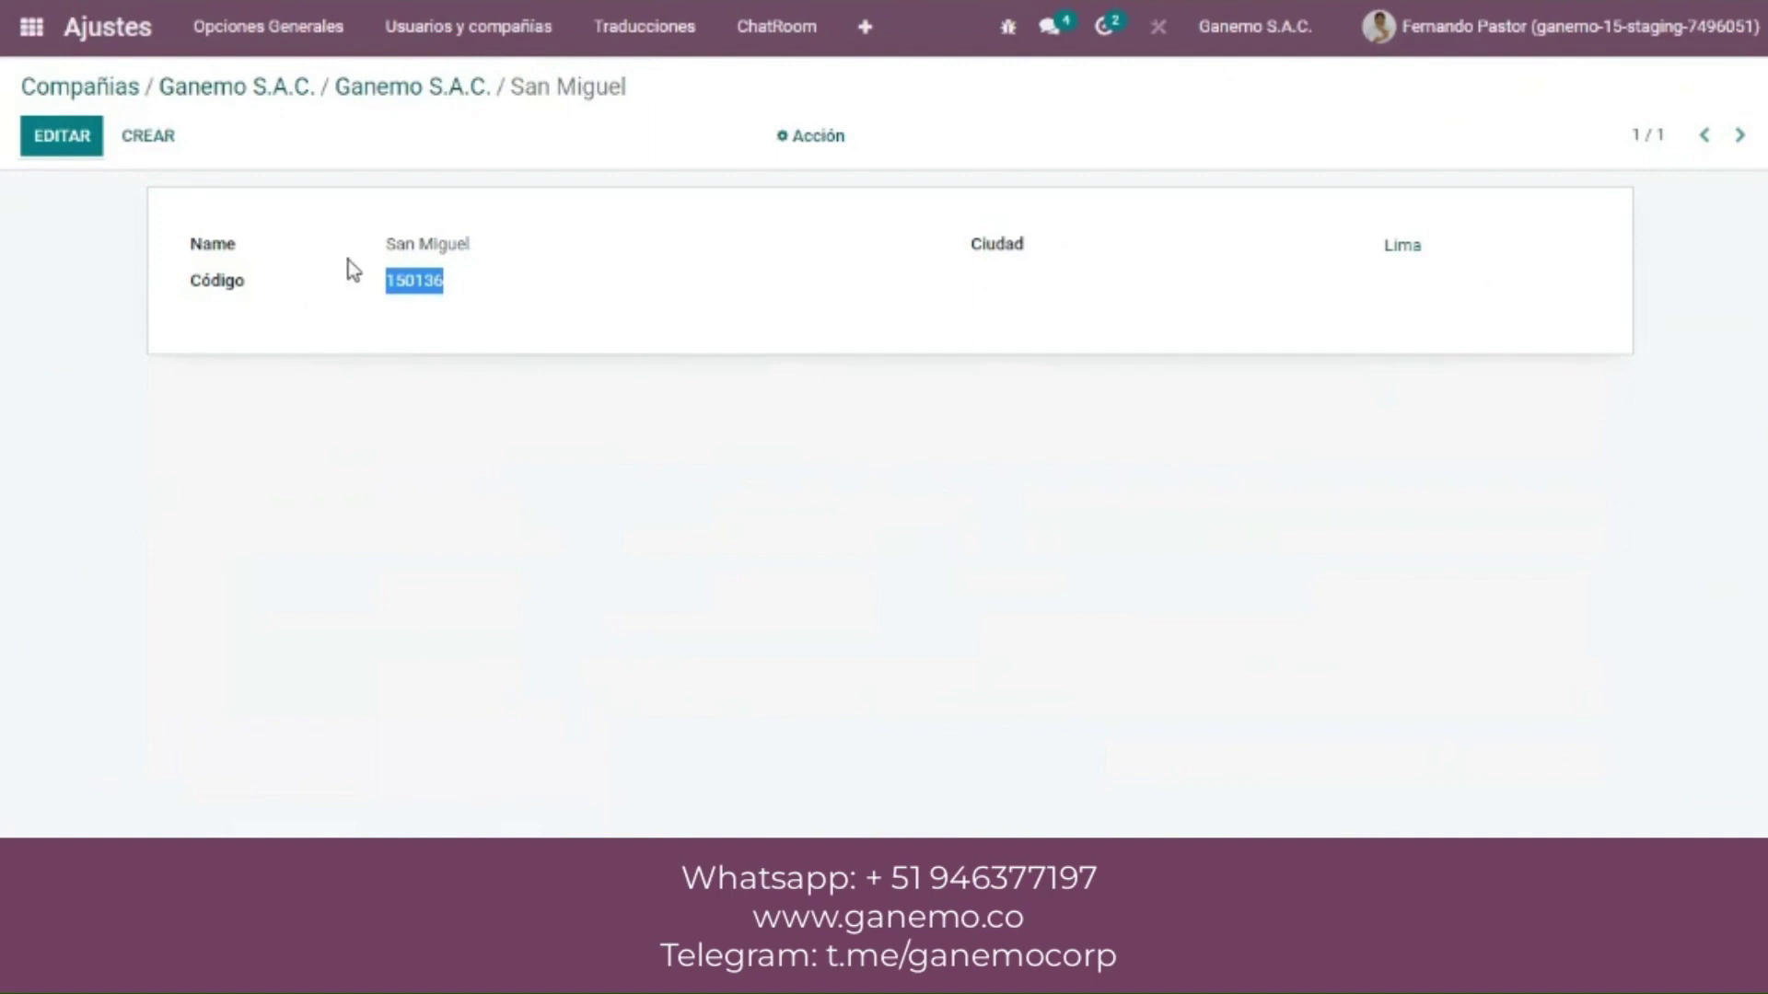
# Step: Switch to the Contabilidad module and open its list of configured taxes (Impuestos)
pyautogui.hotkey('alt', 'h')
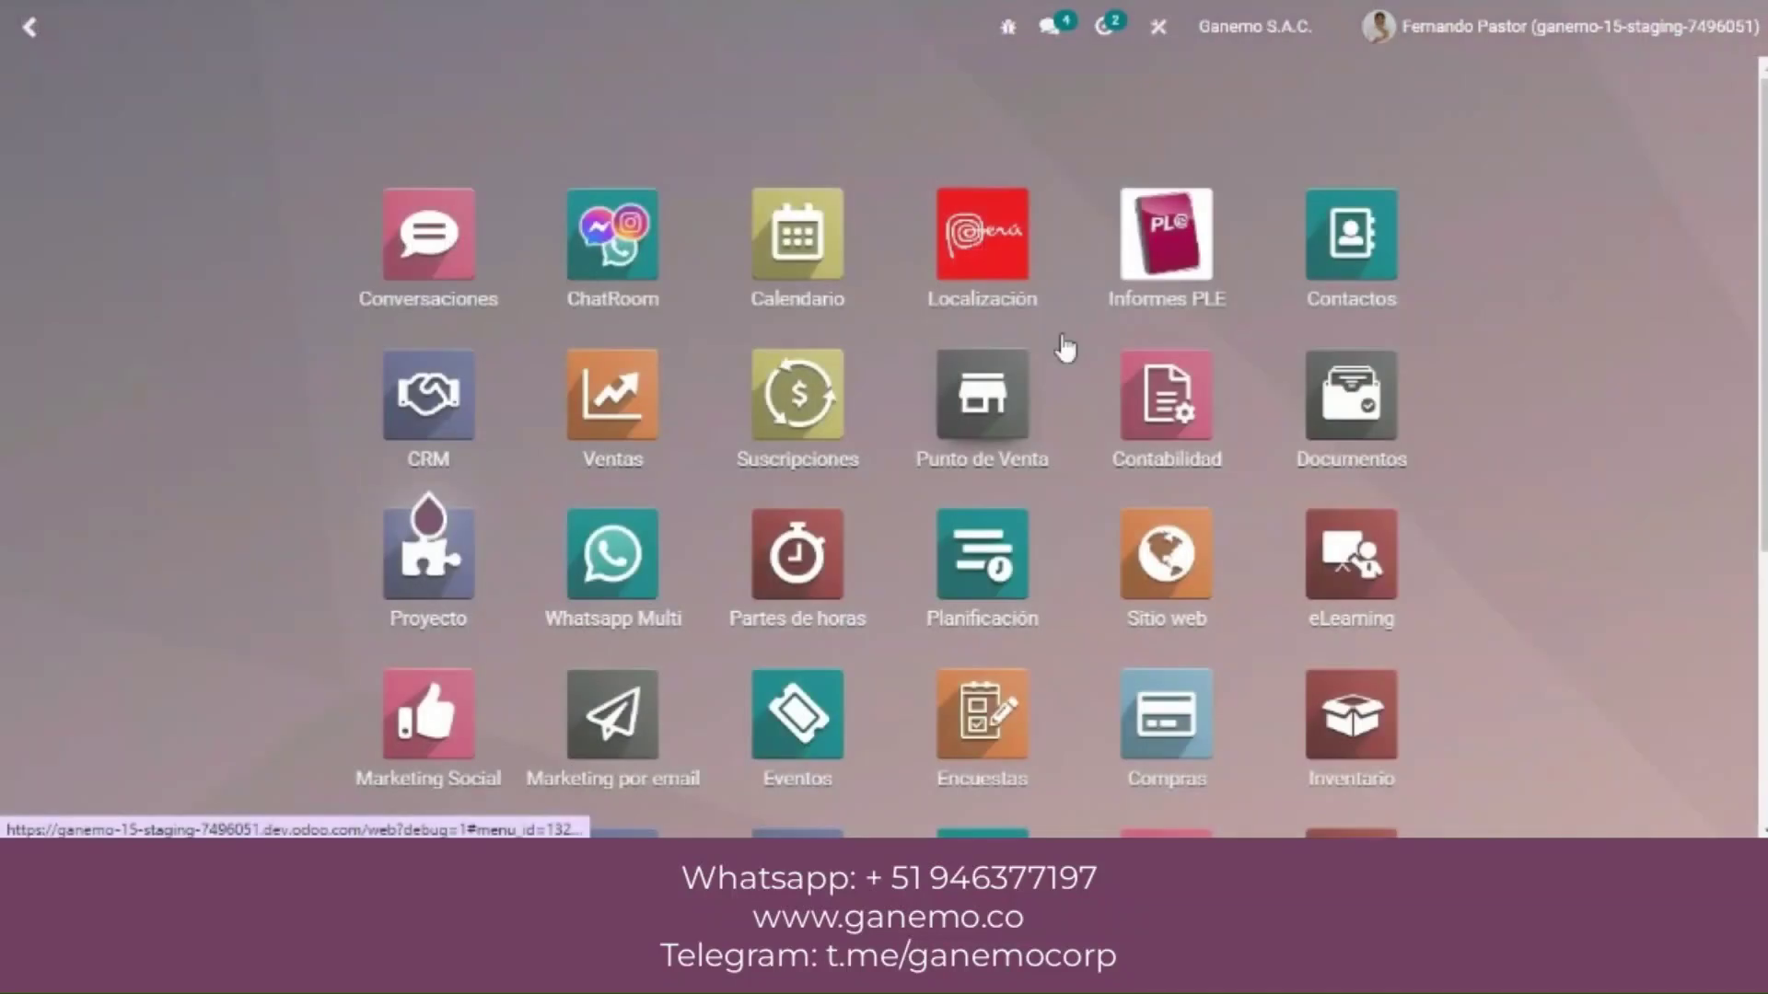
pyautogui.click(1169, 405)
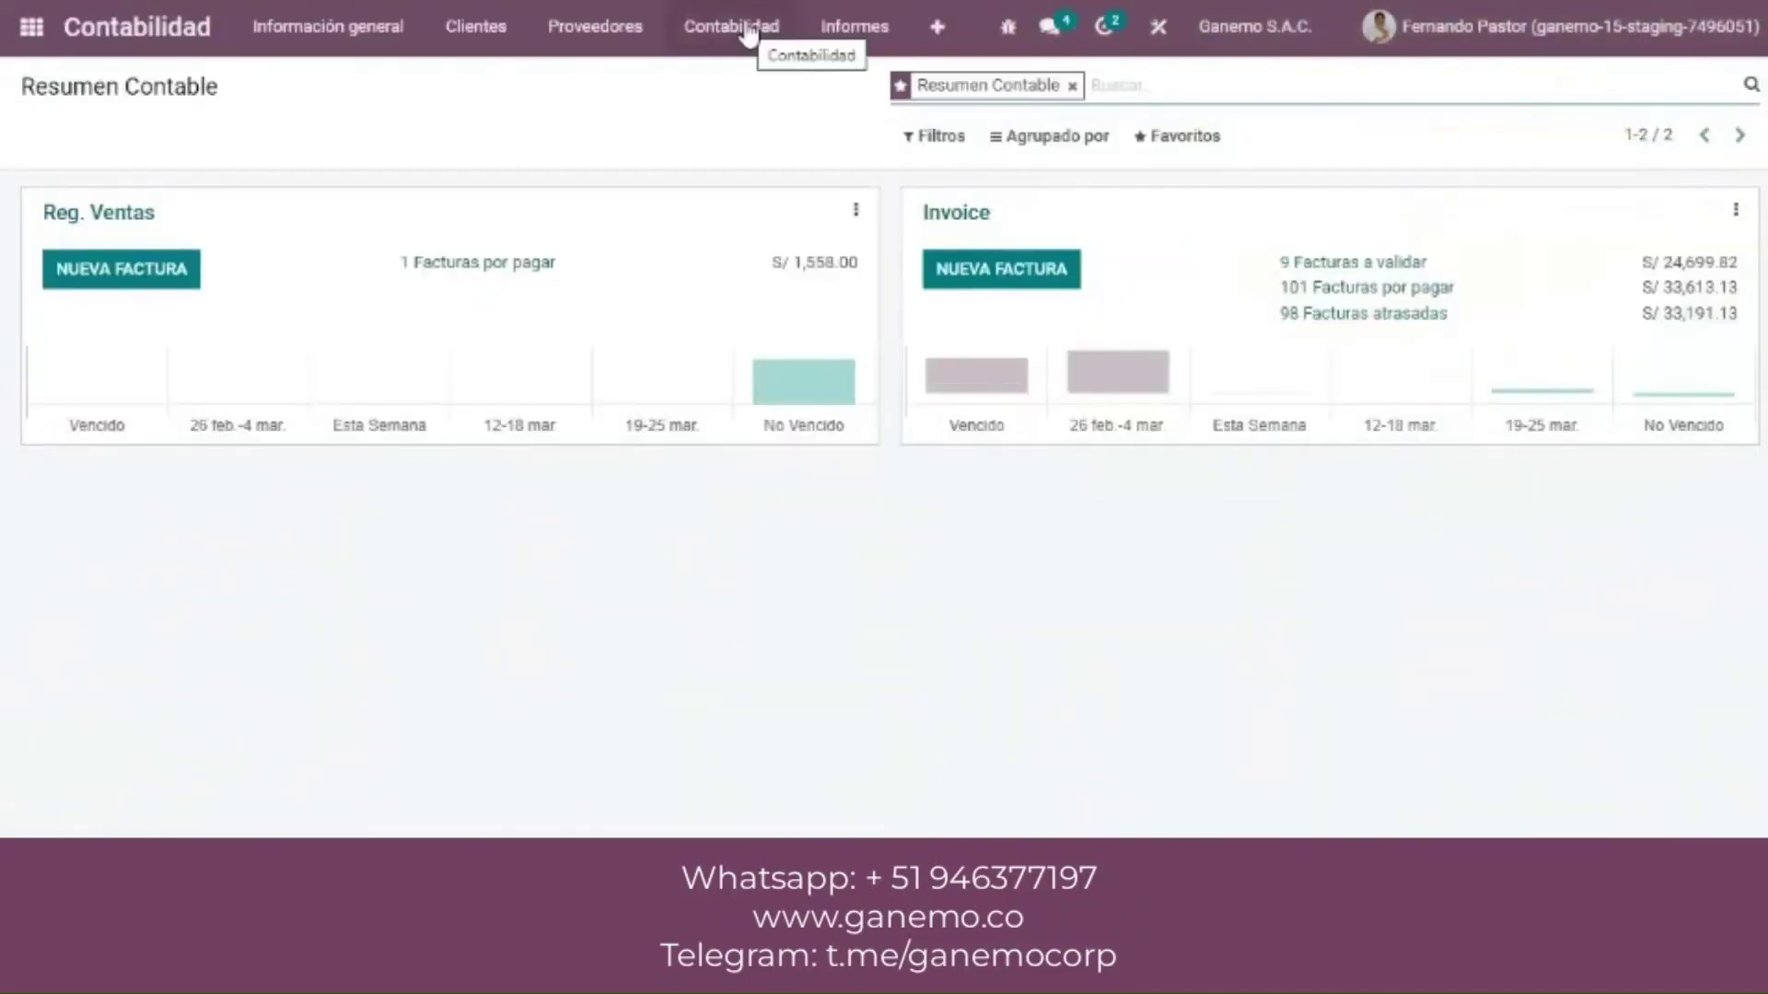
pyautogui.click(750, 35)
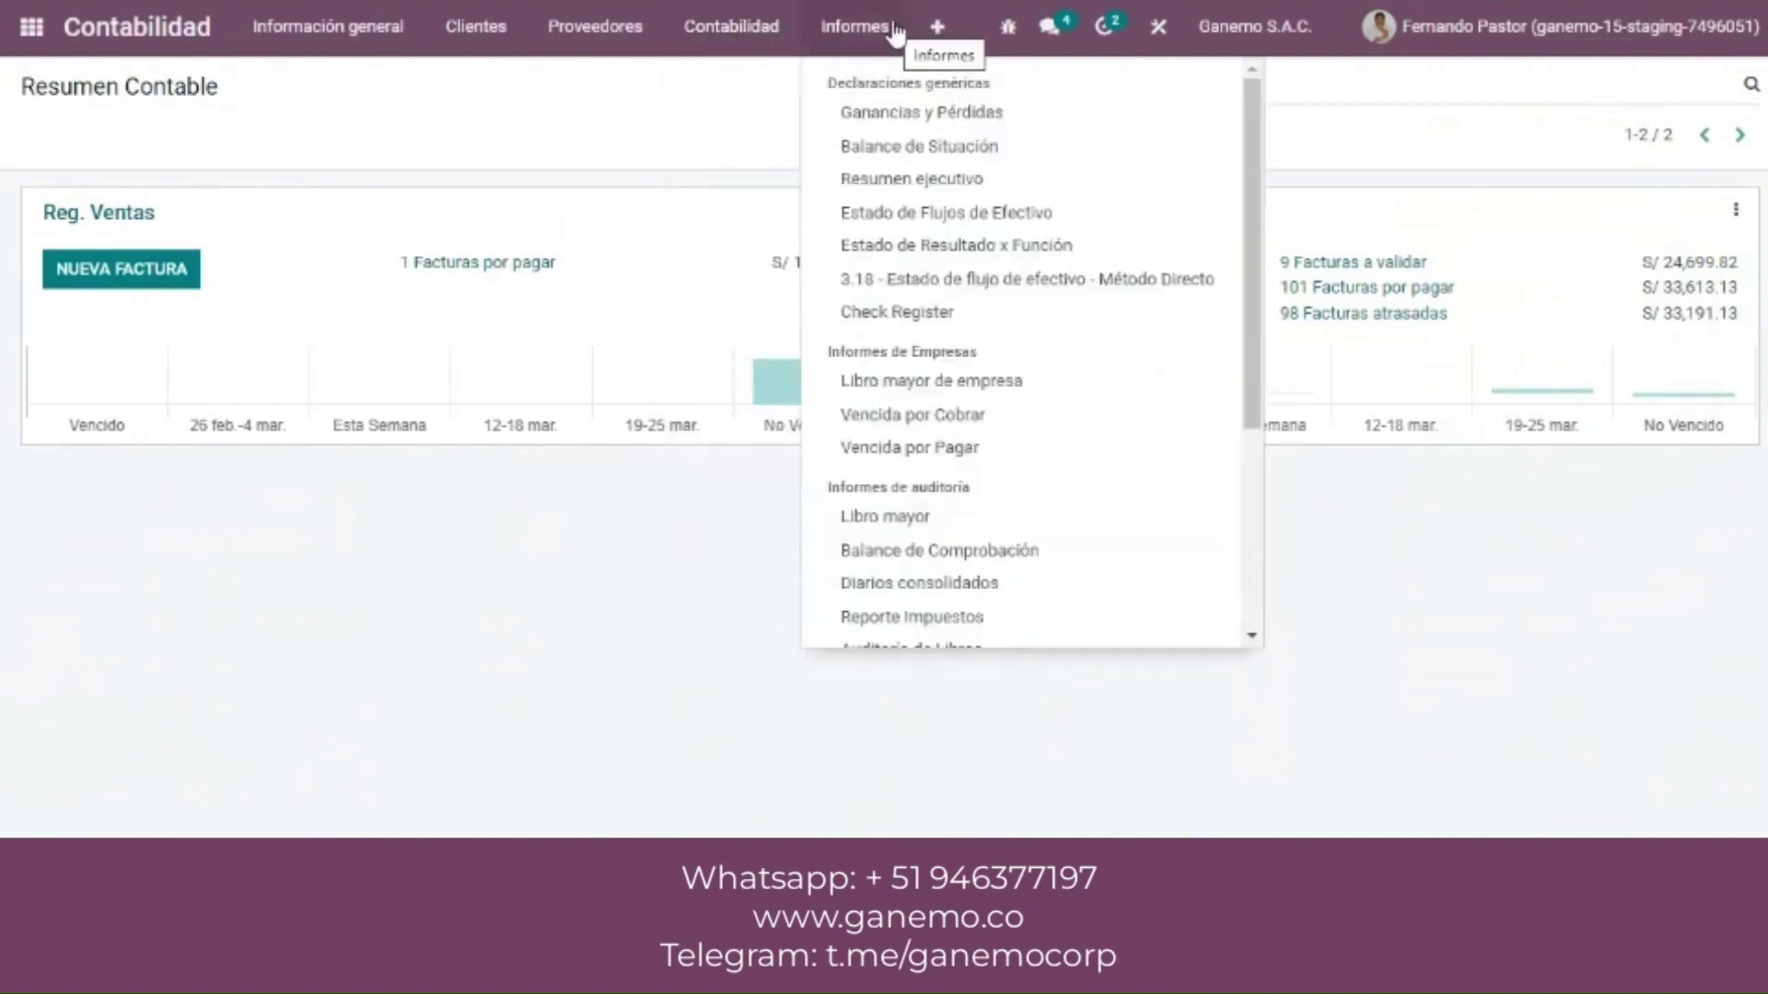
pyautogui.moveTo(937, 30)
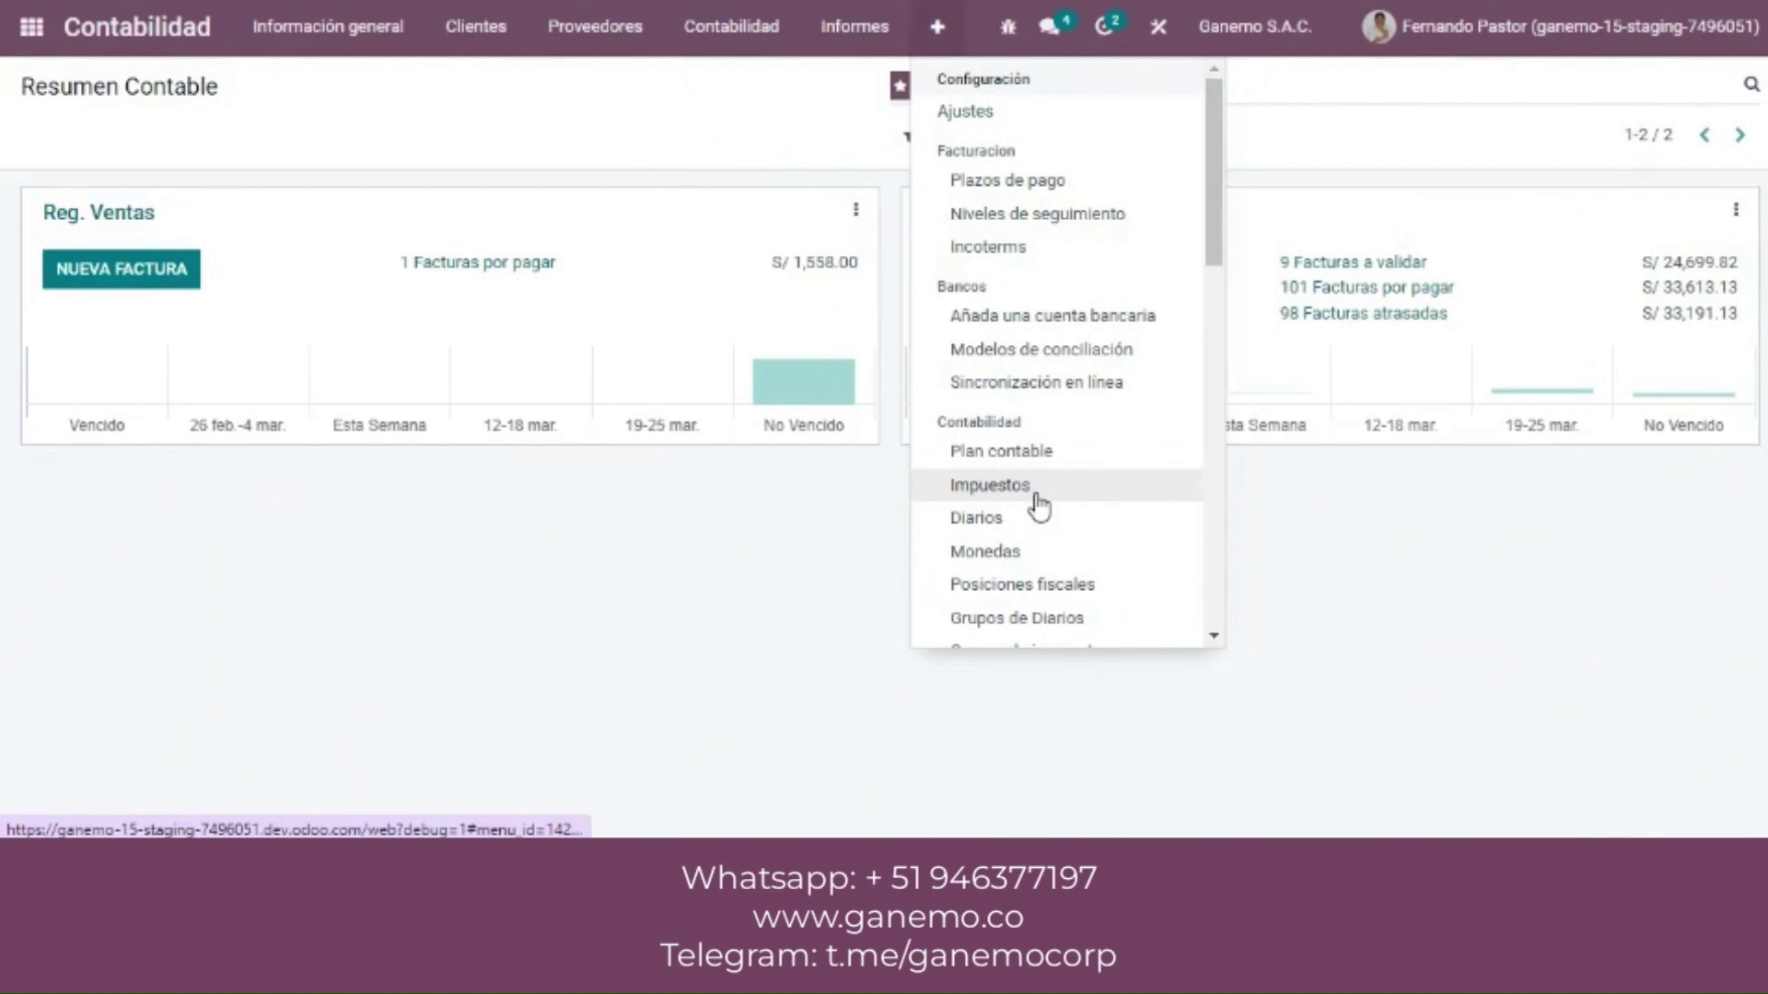
pyautogui.click(989, 485)
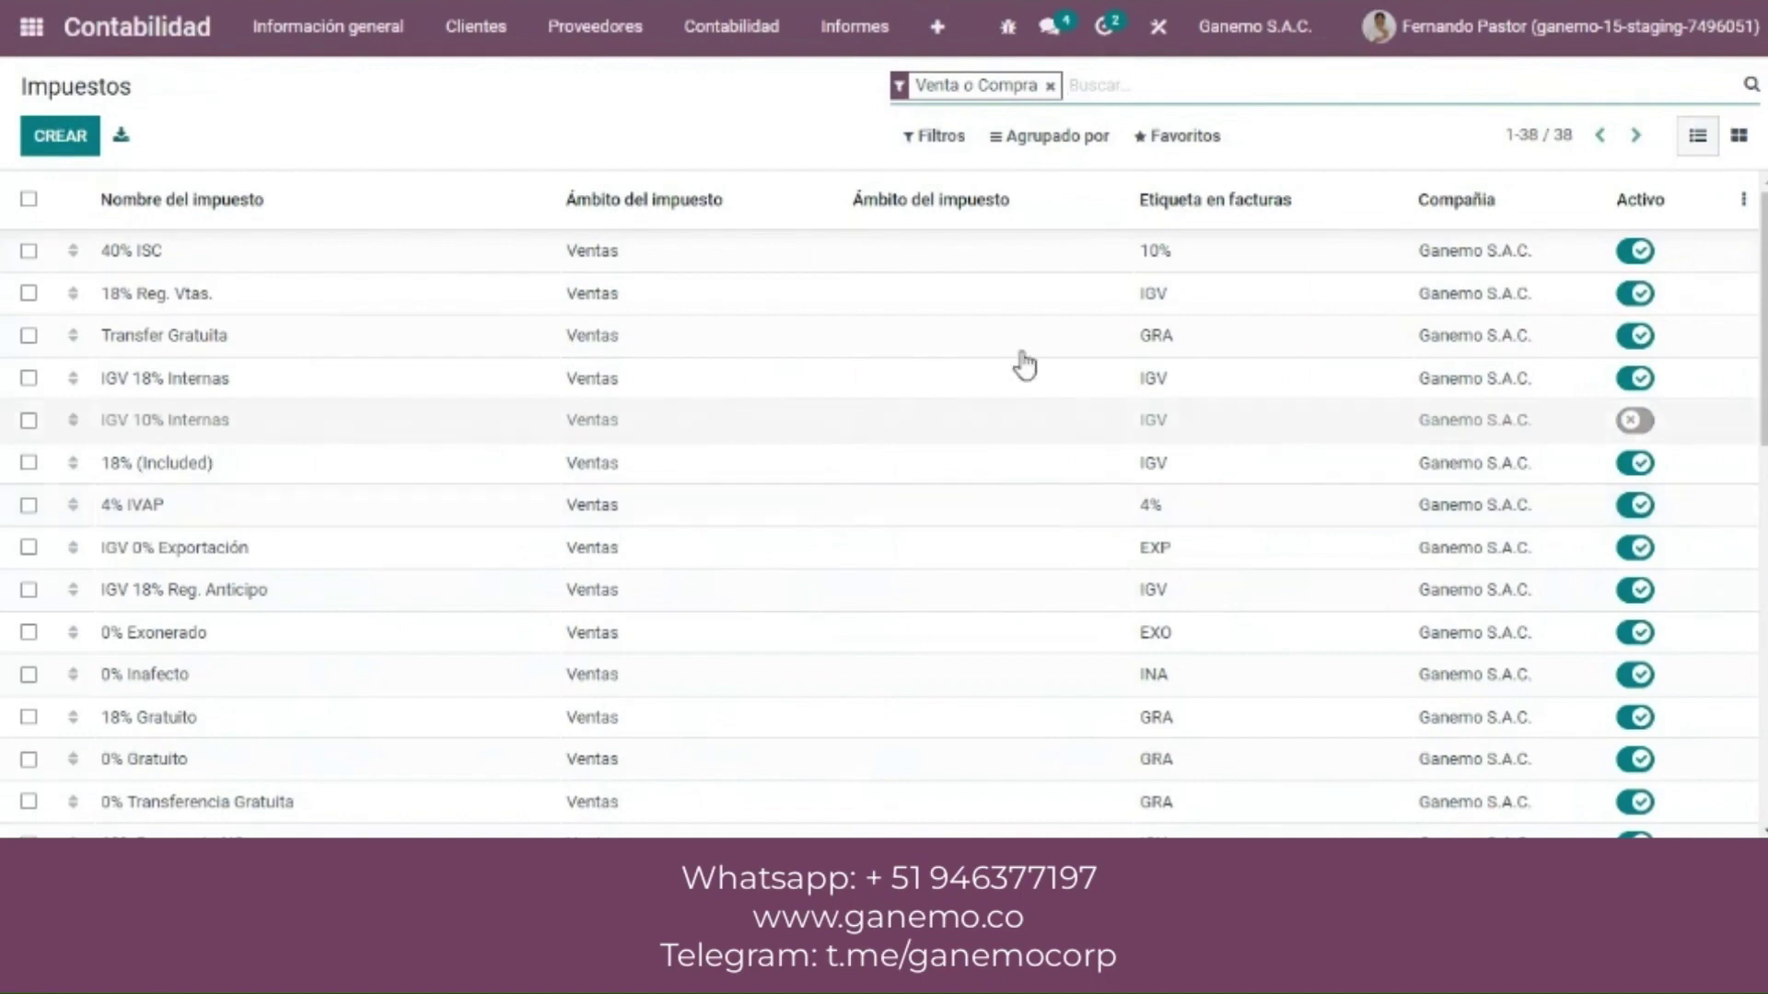
# Step: Replace the default filter on the tax list with Venta and look through the sales taxes
pyautogui.click(1049, 85)
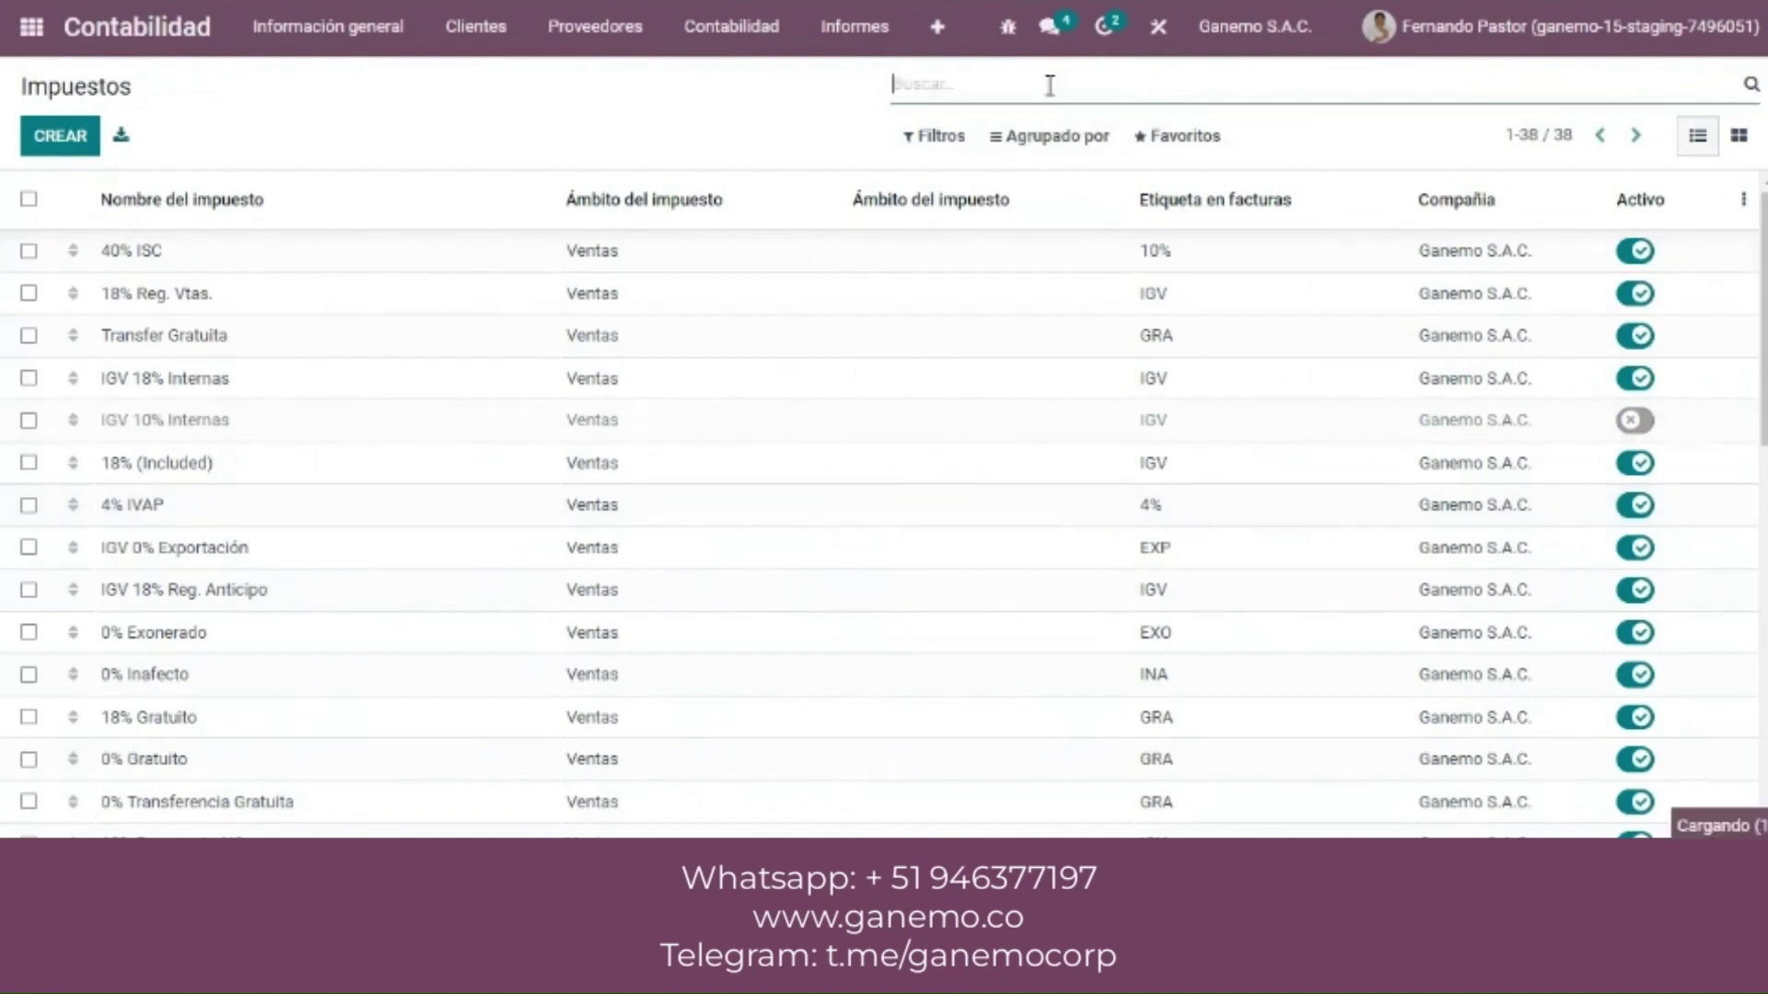
pyautogui.click(921, 155)
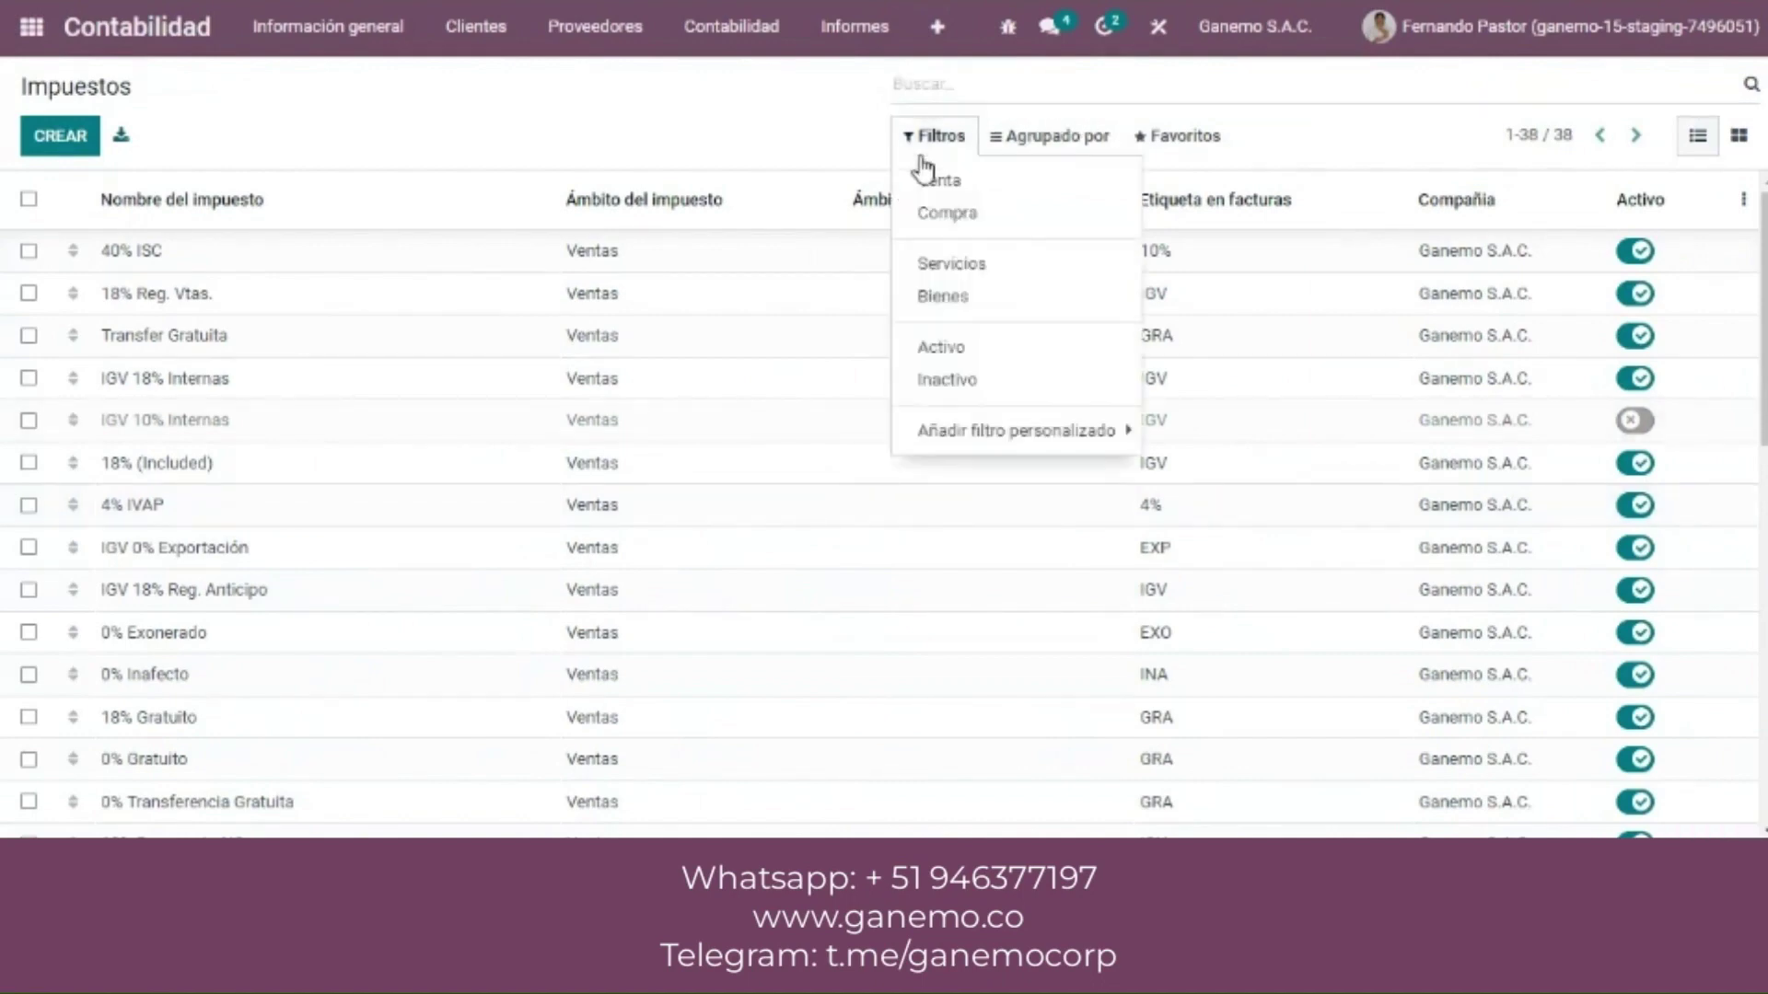
pyautogui.click(979, 184)
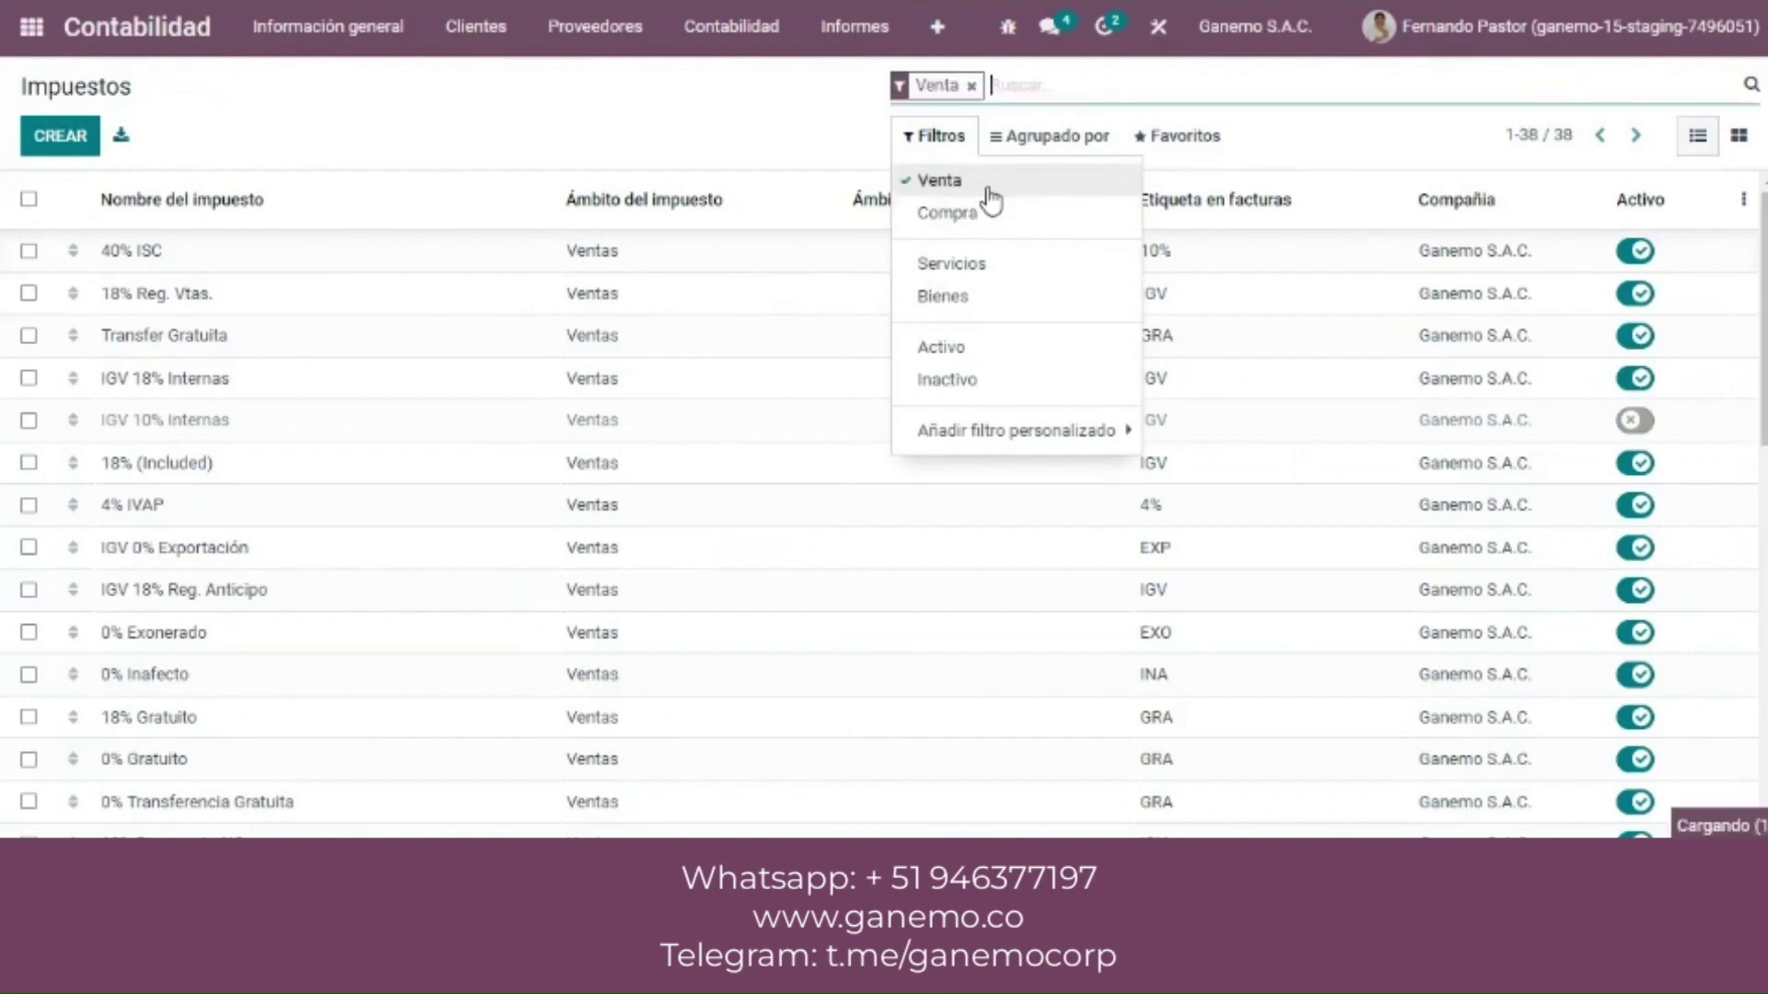
pyautogui.click(751, 117)
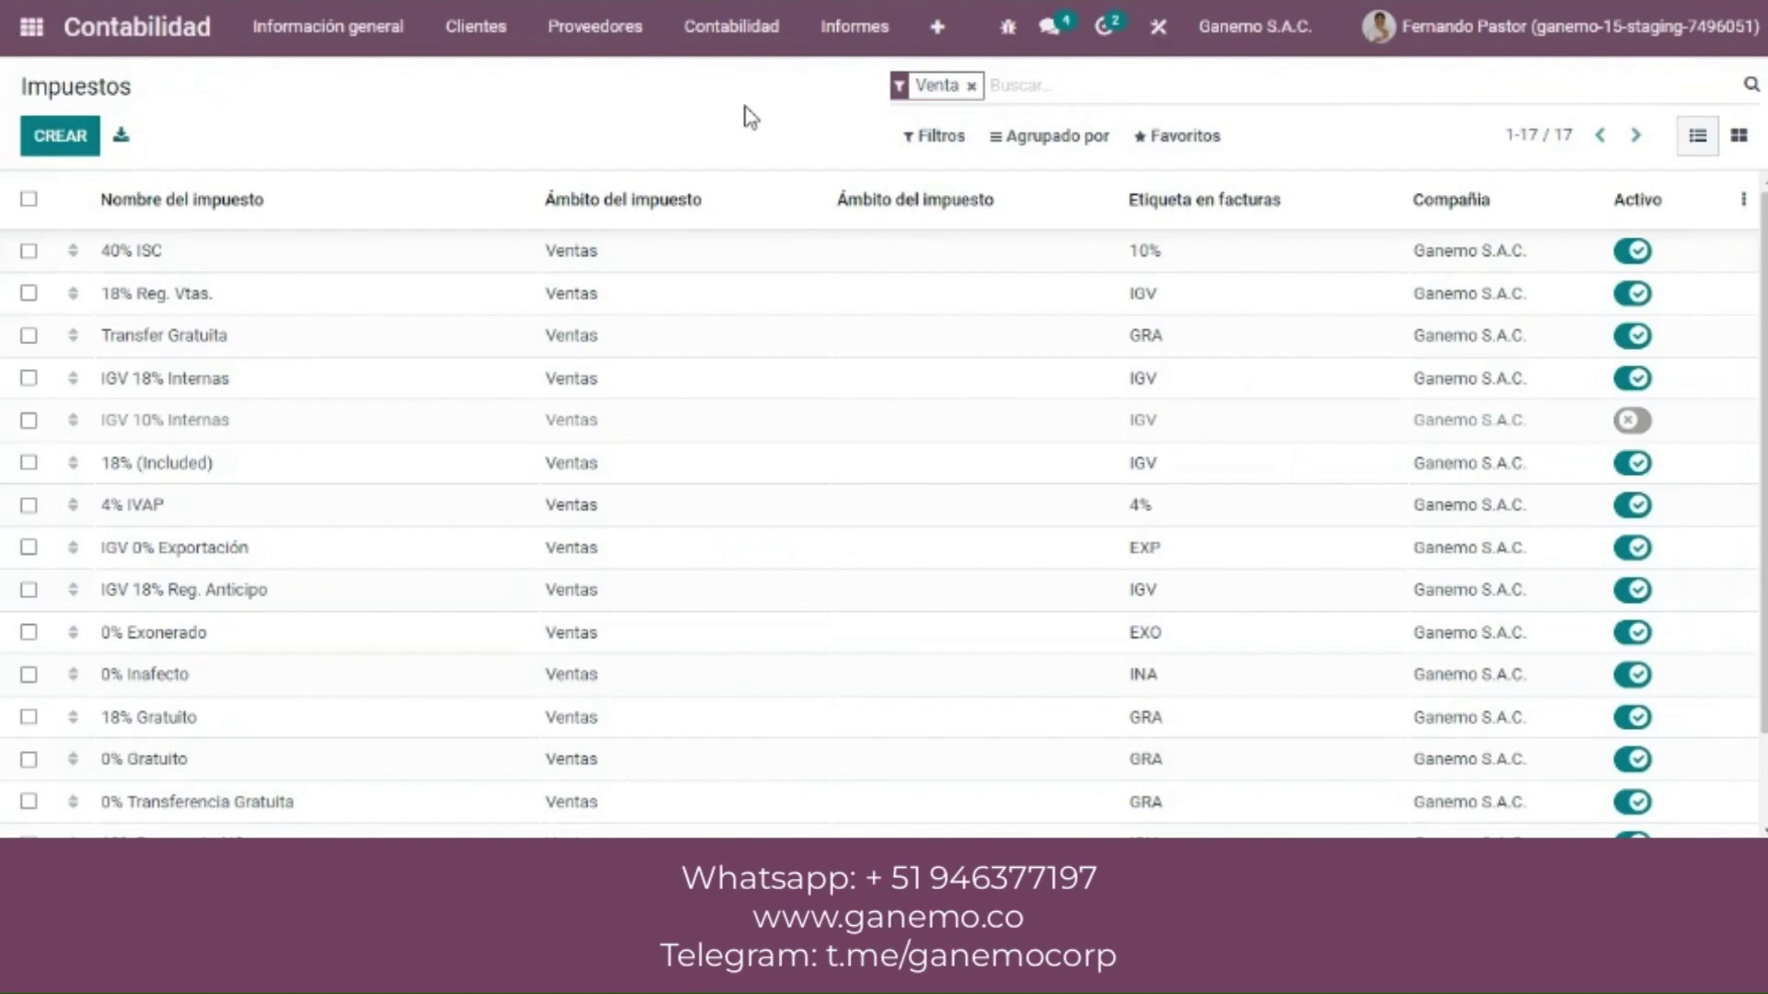
pyautogui.moveTo(1763, 251); pyautogui.dragTo(1764, 294)
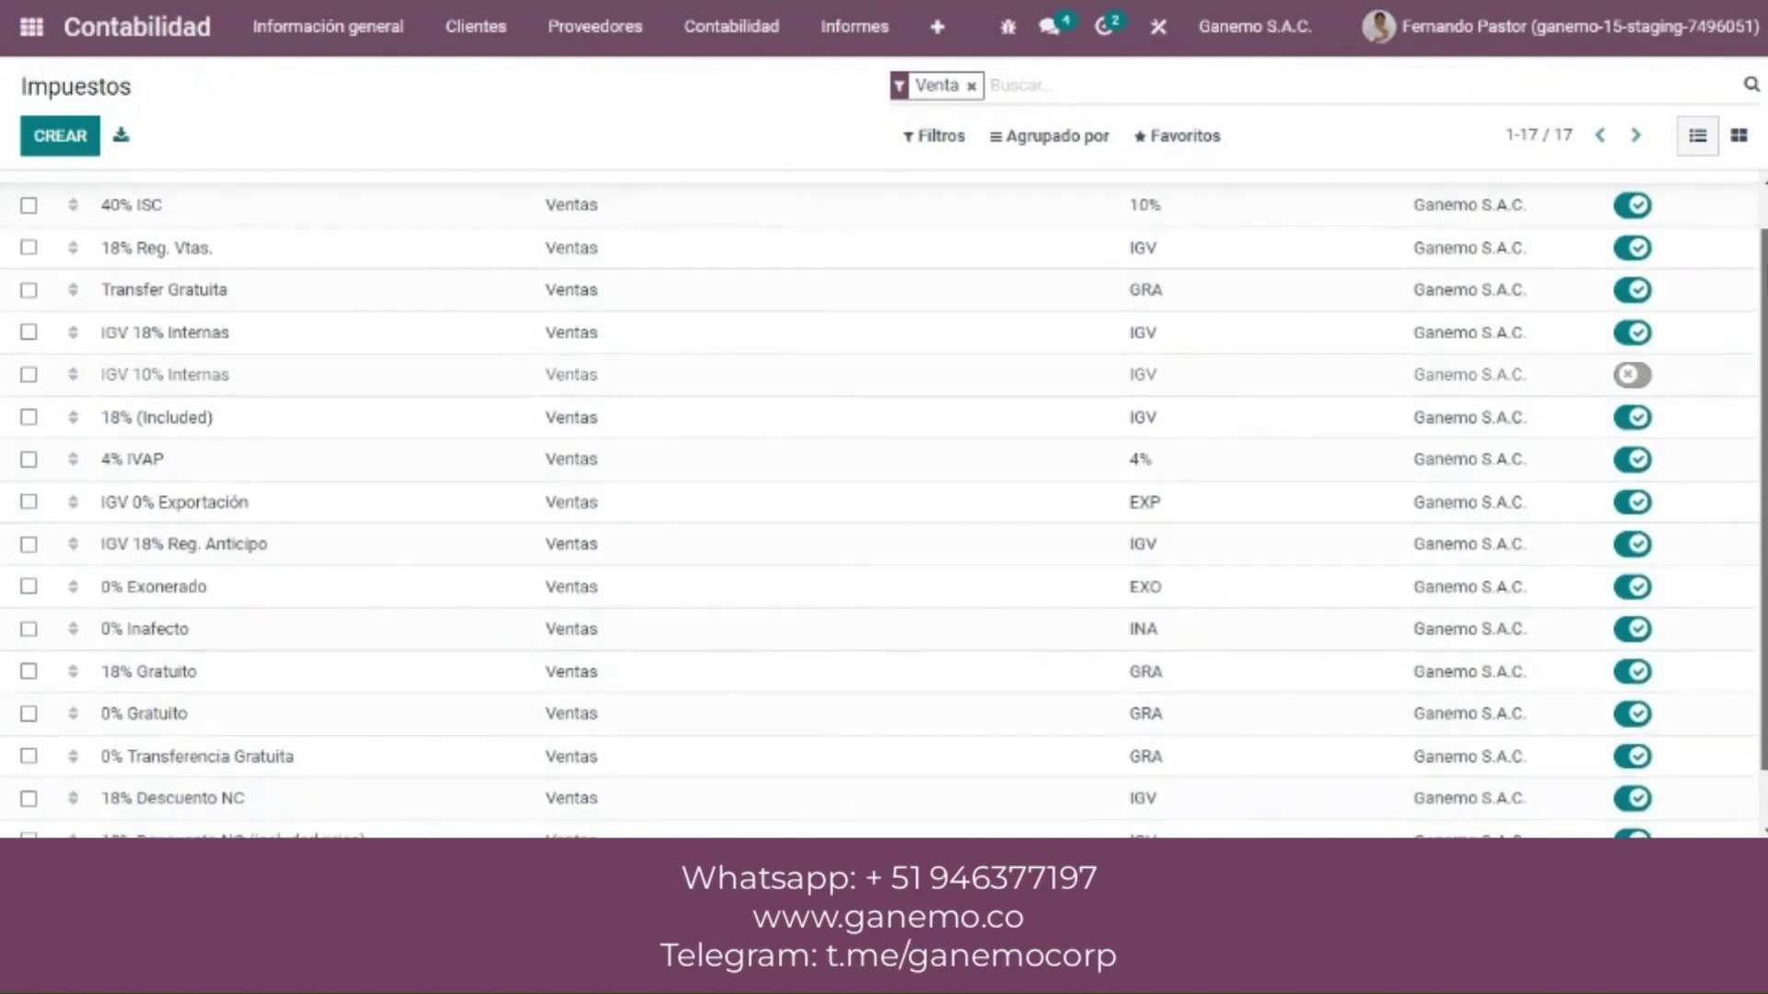
pyautogui.moveTo(1764, 293); pyautogui.dragTo(1763, 356)
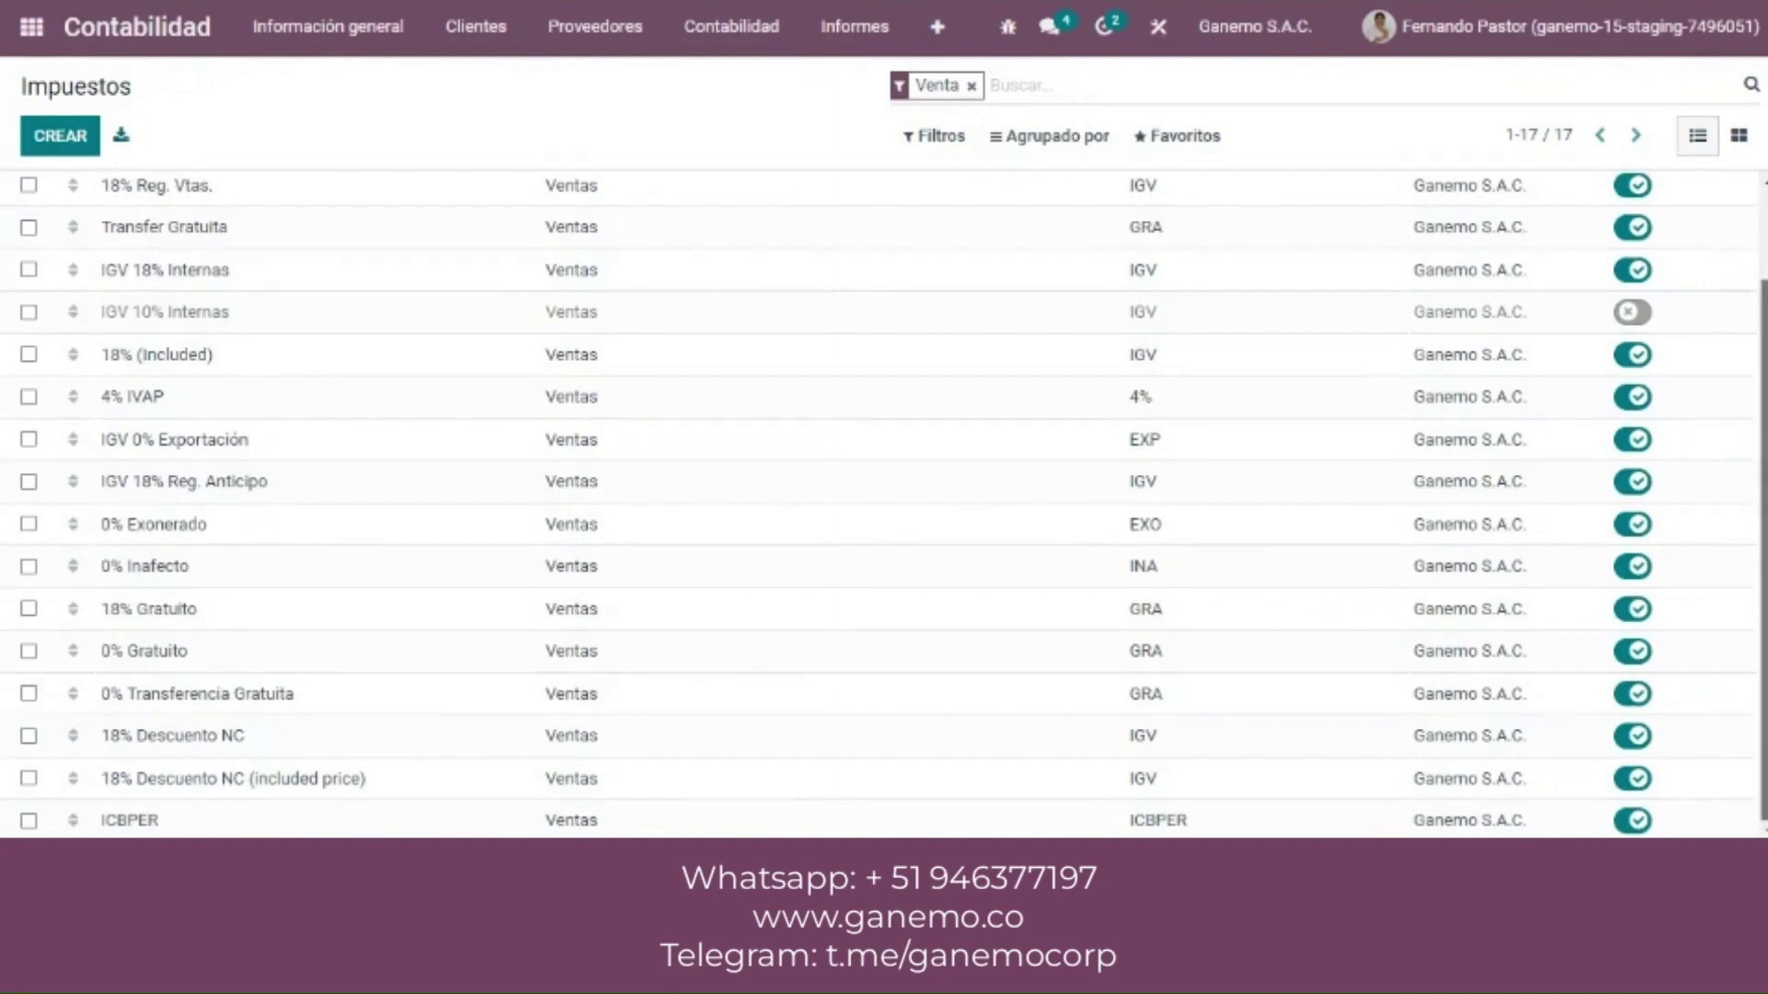
pyautogui.moveTo(1764, 356); pyautogui.dragTo(1764, 269)
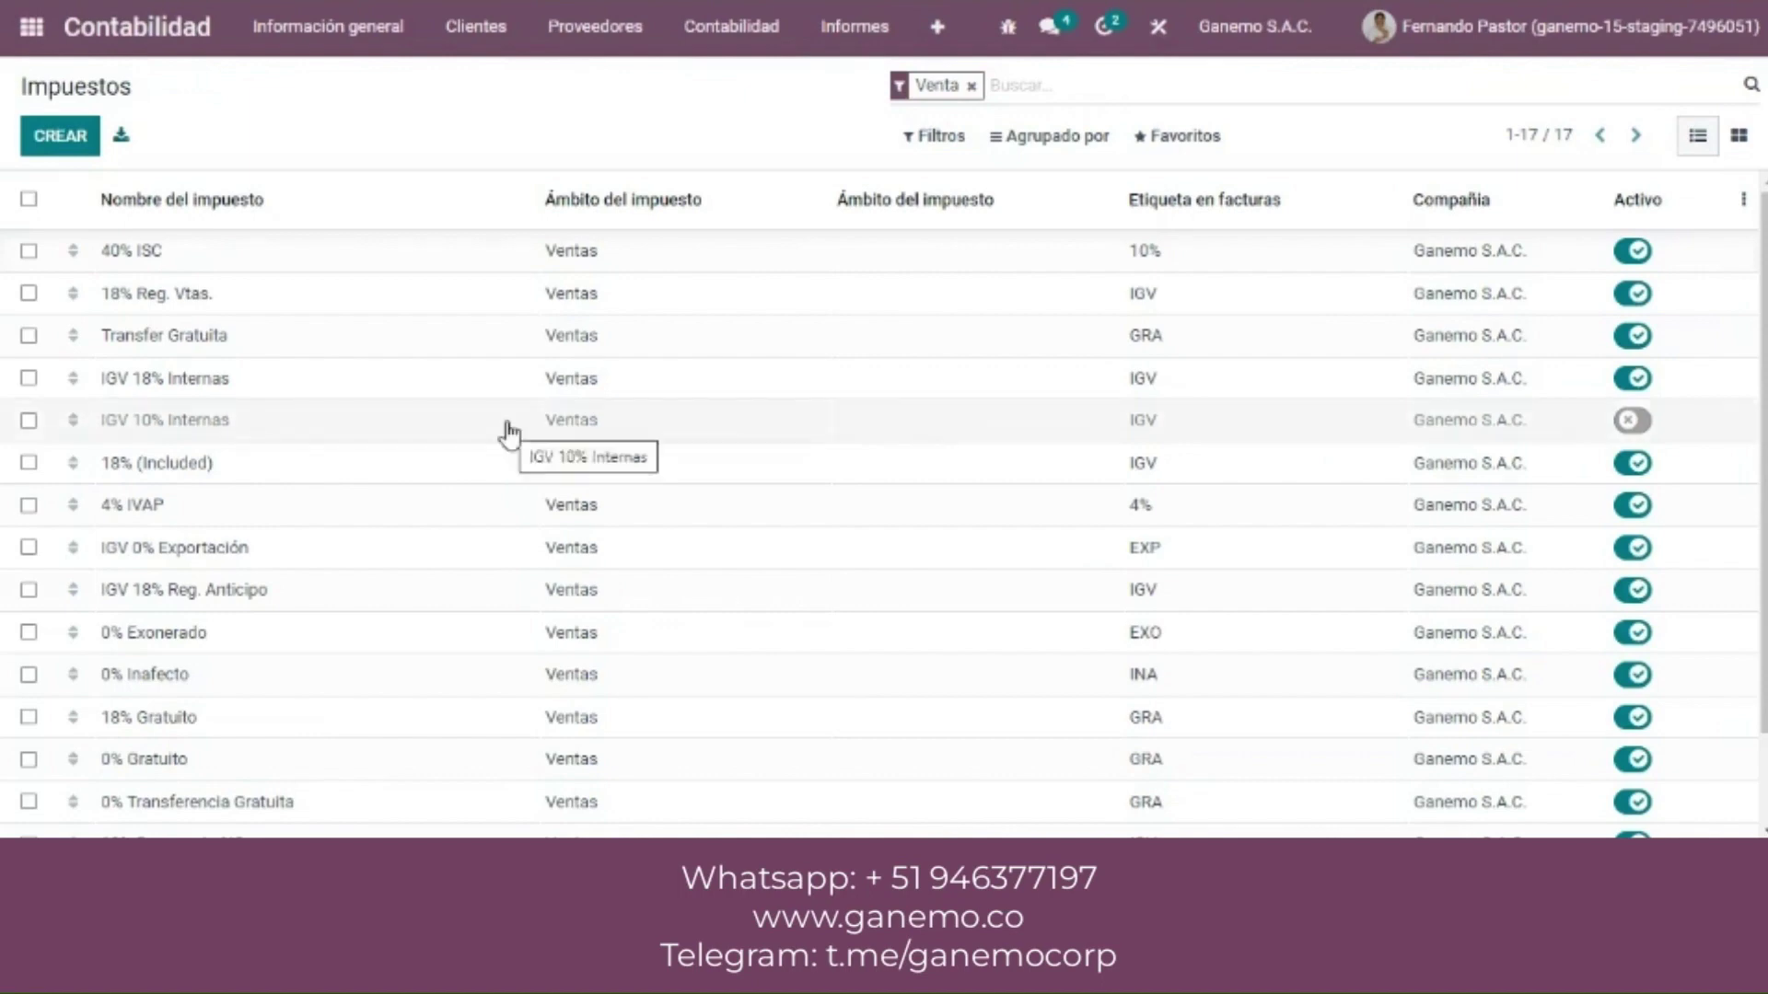
# Step: Open the IGV 18% Internas sales tax and review its definition, advanced options and Peruvian localization settings
pyautogui.click(439, 392)
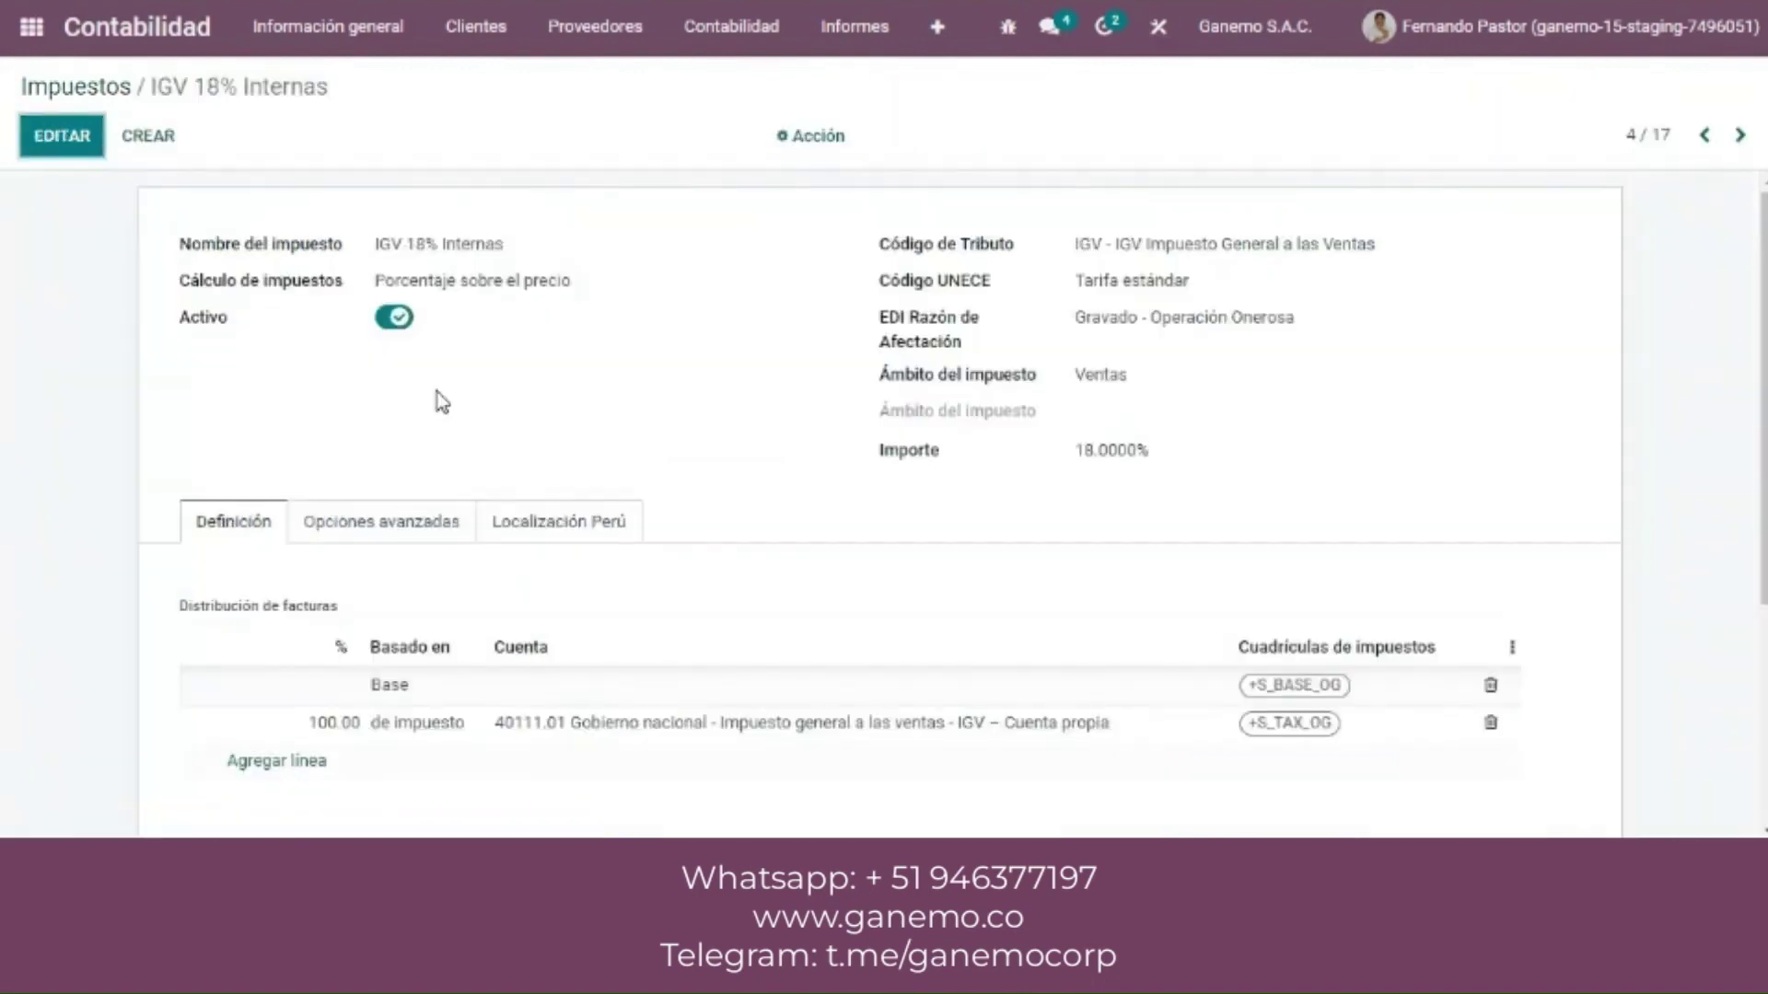
pyautogui.scroll(-1, 1763, 396)
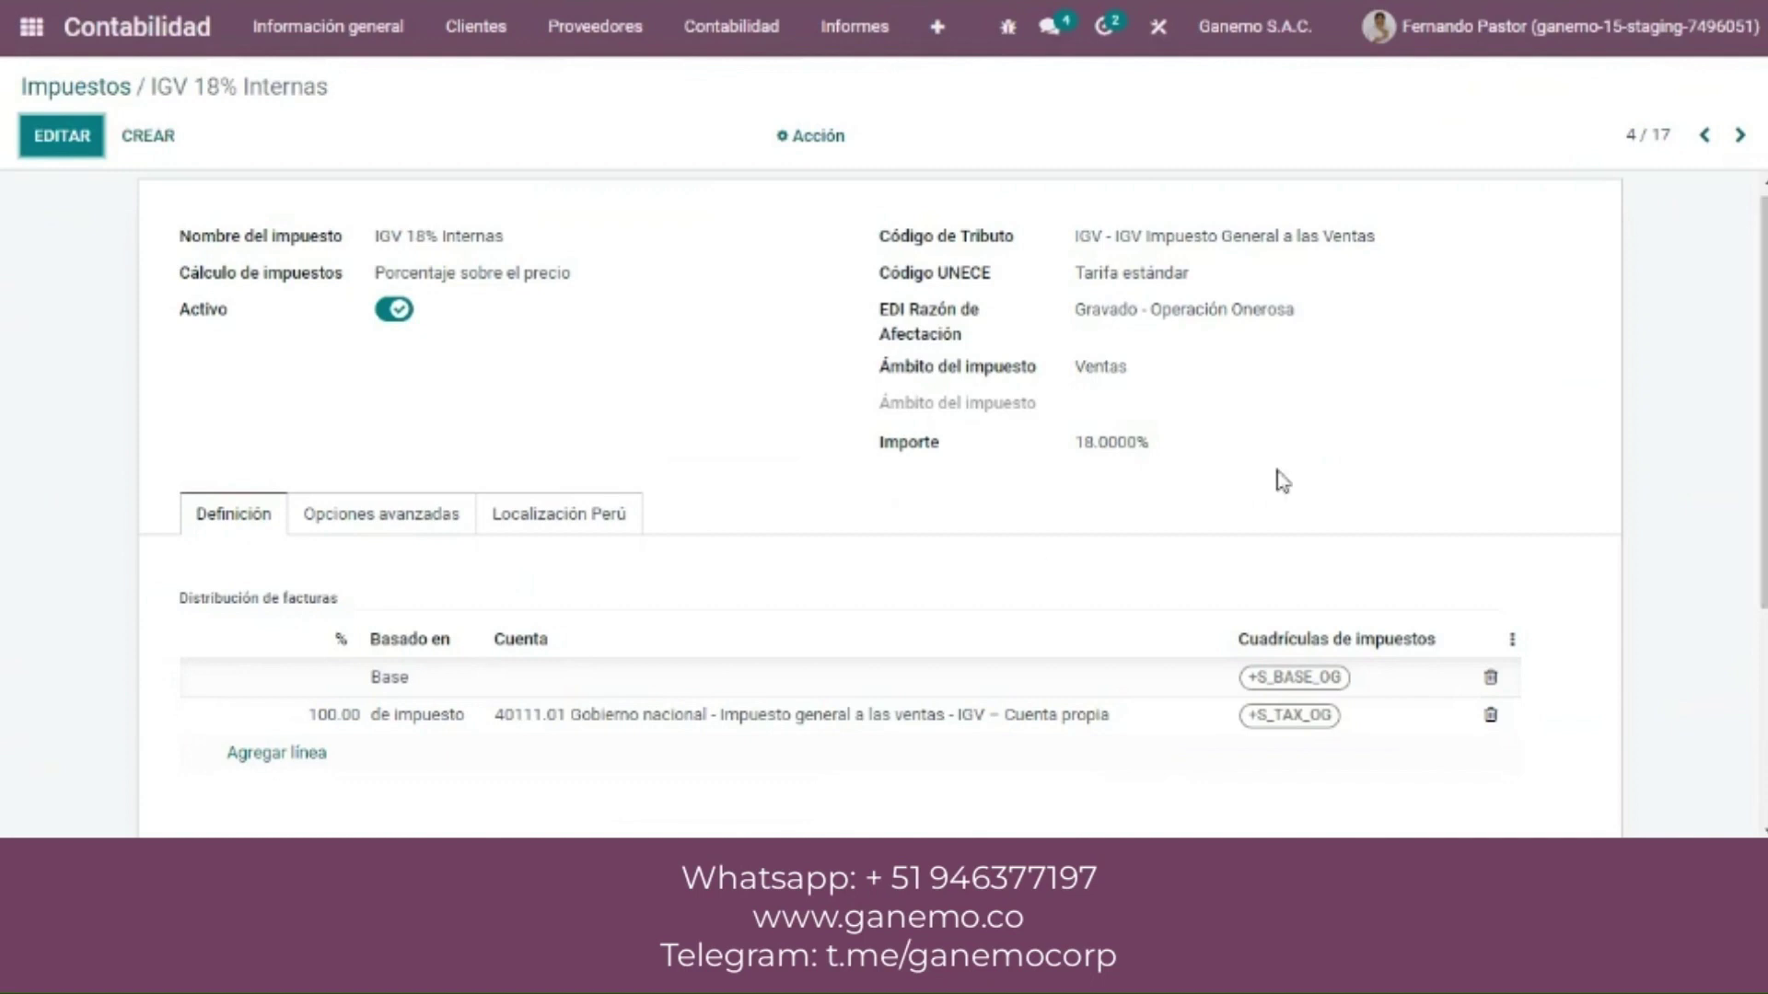
pyautogui.click(449, 519)
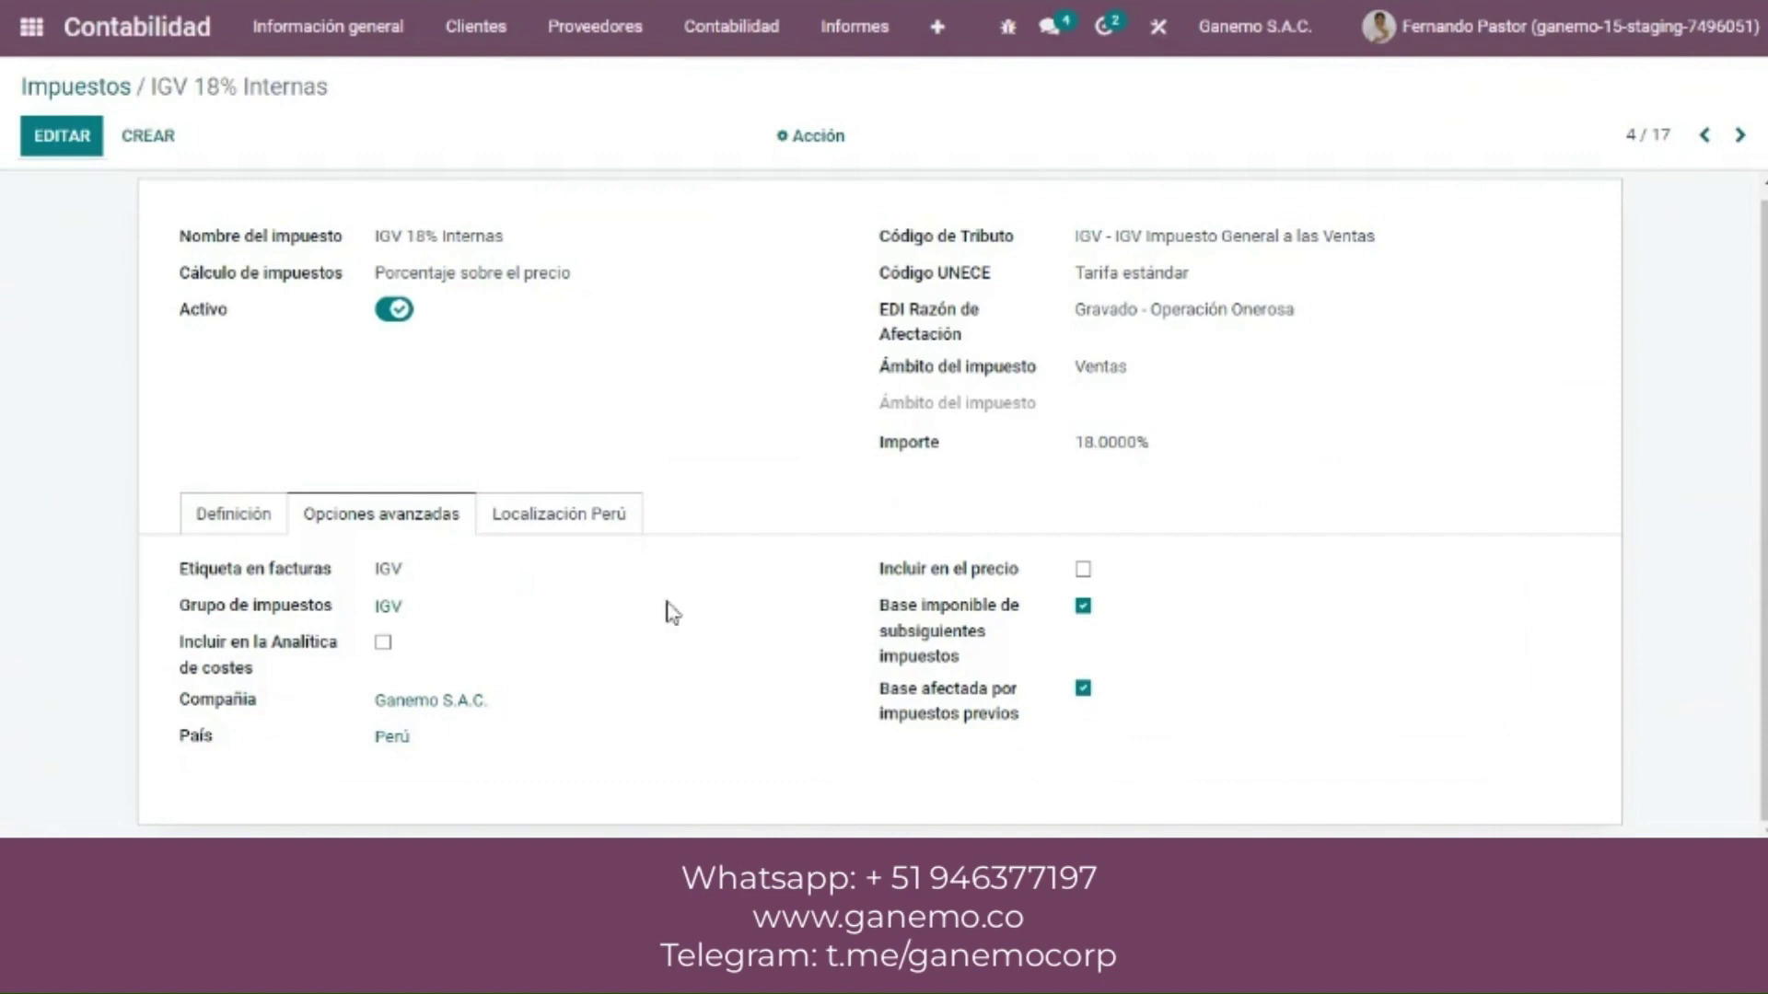
pyautogui.click(604, 541)
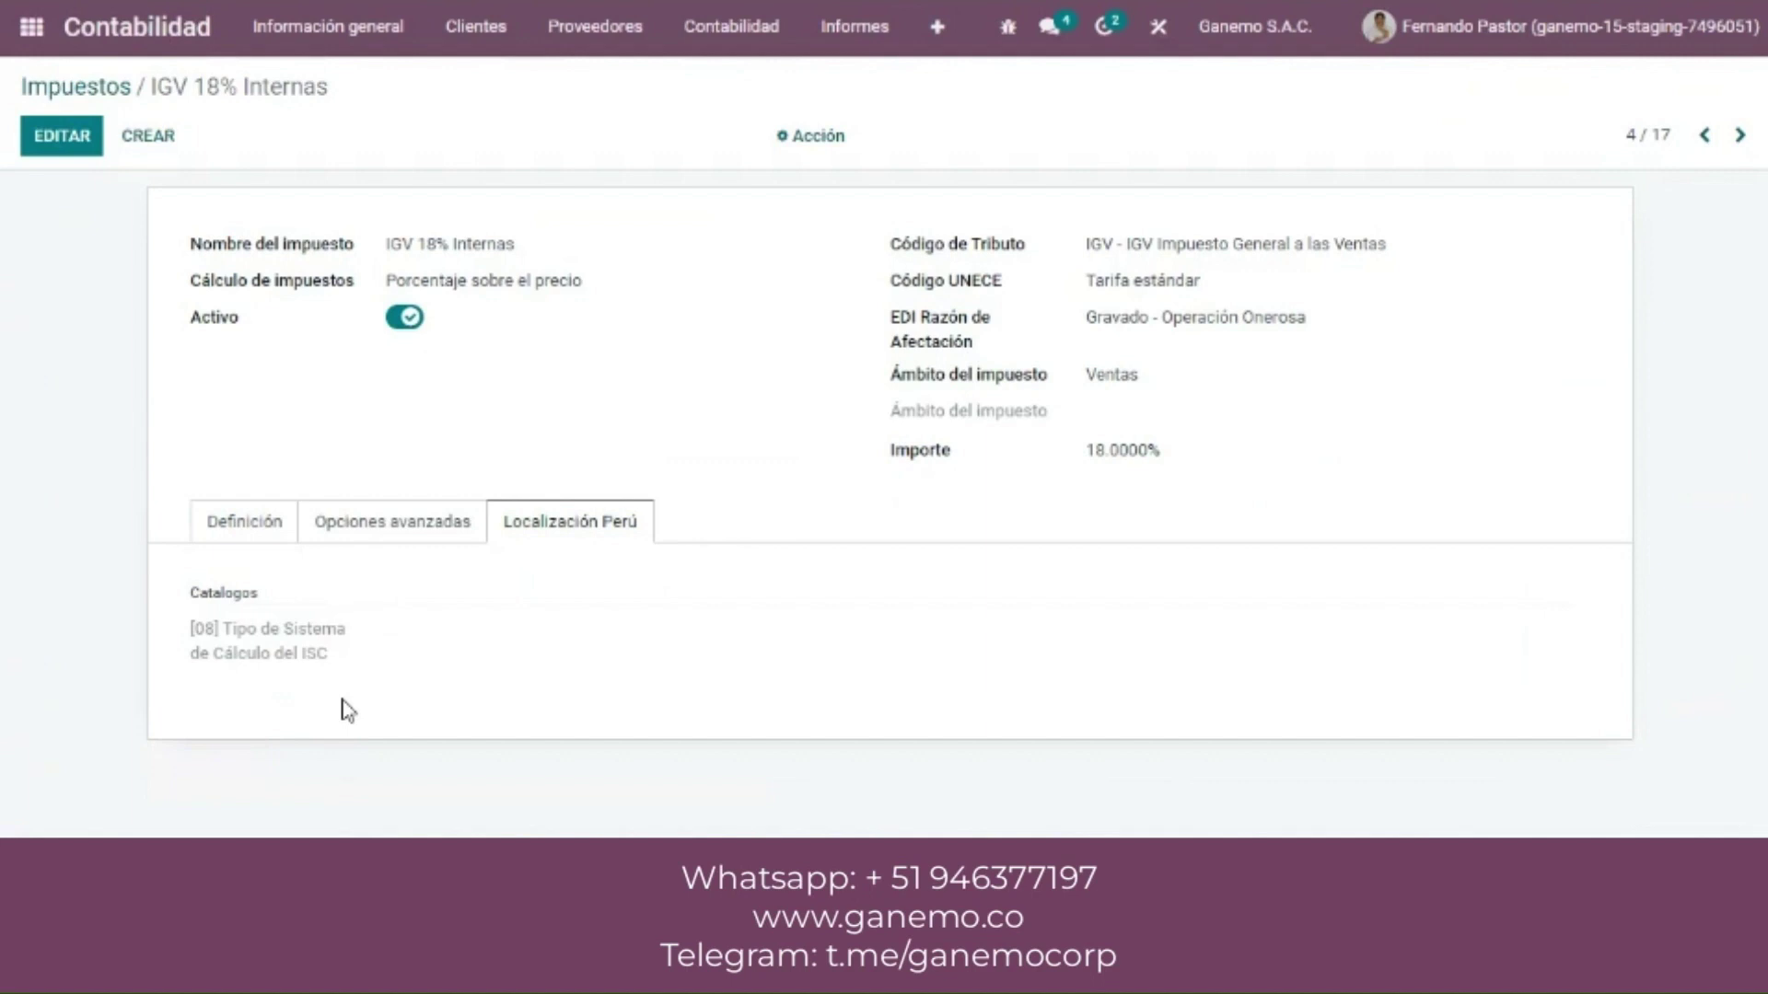
# Step: Open the list of accounting journals (Diarios) and filter it to Ventas journals
pyautogui.click(938, 30)
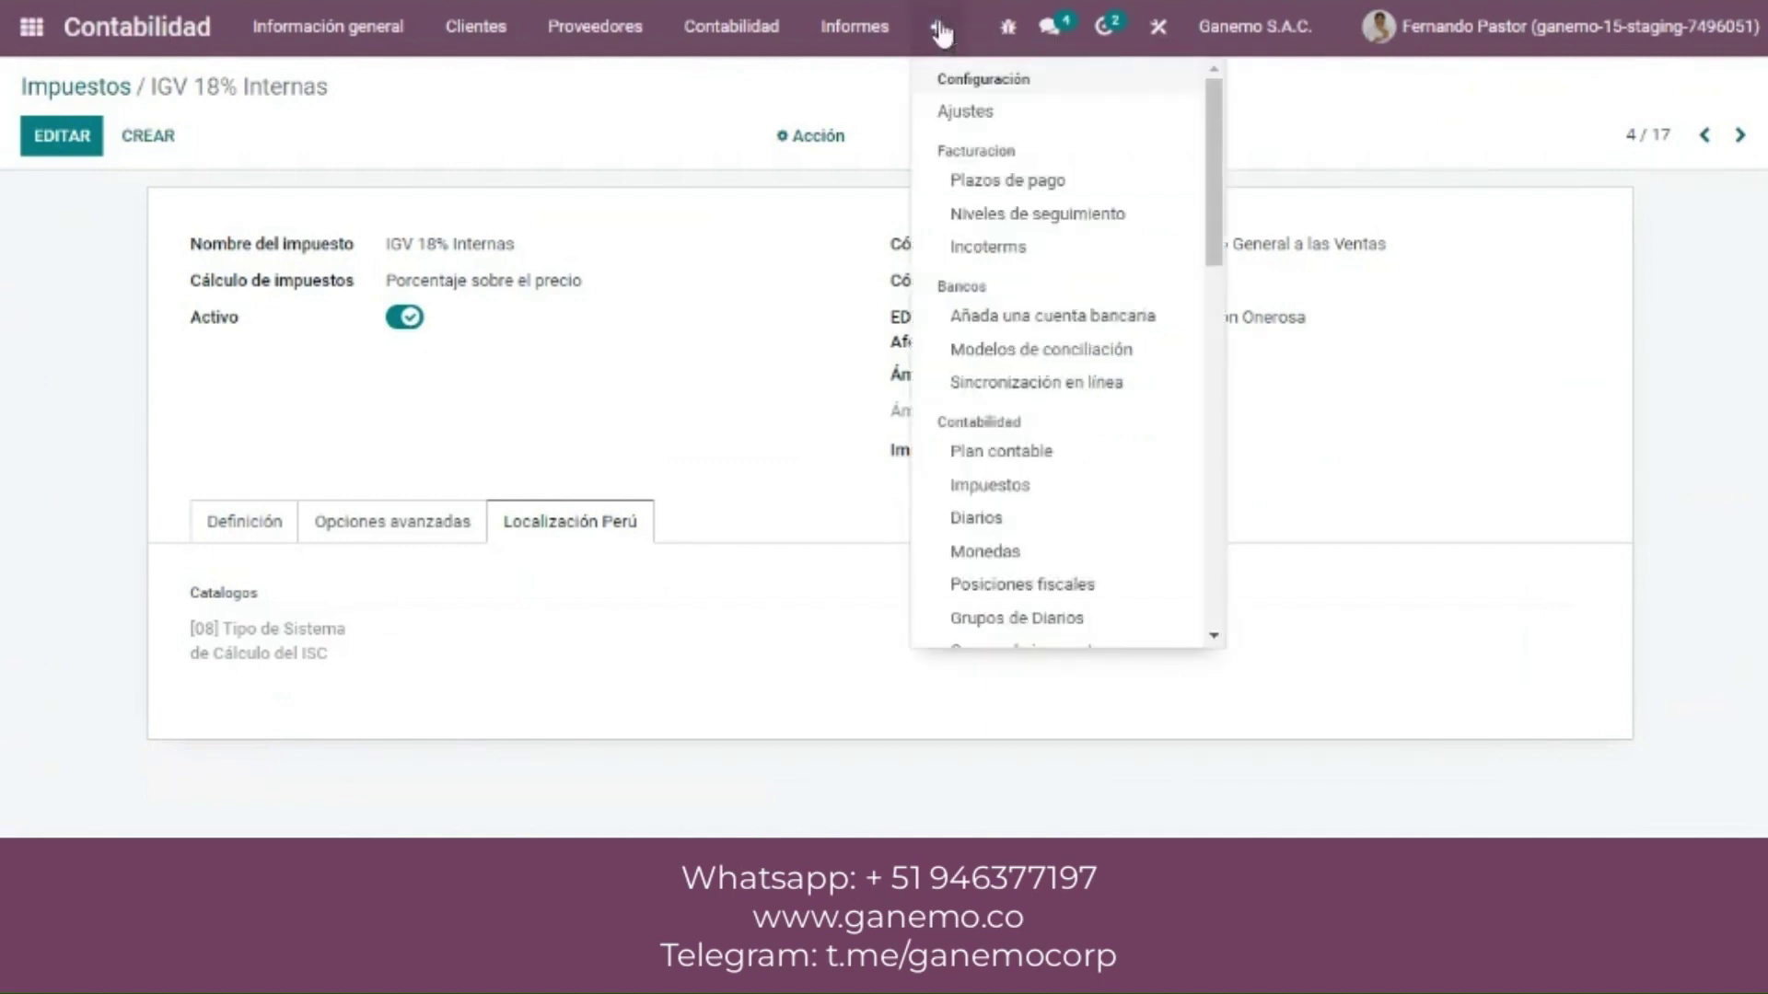
pyautogui.click(978, 525)
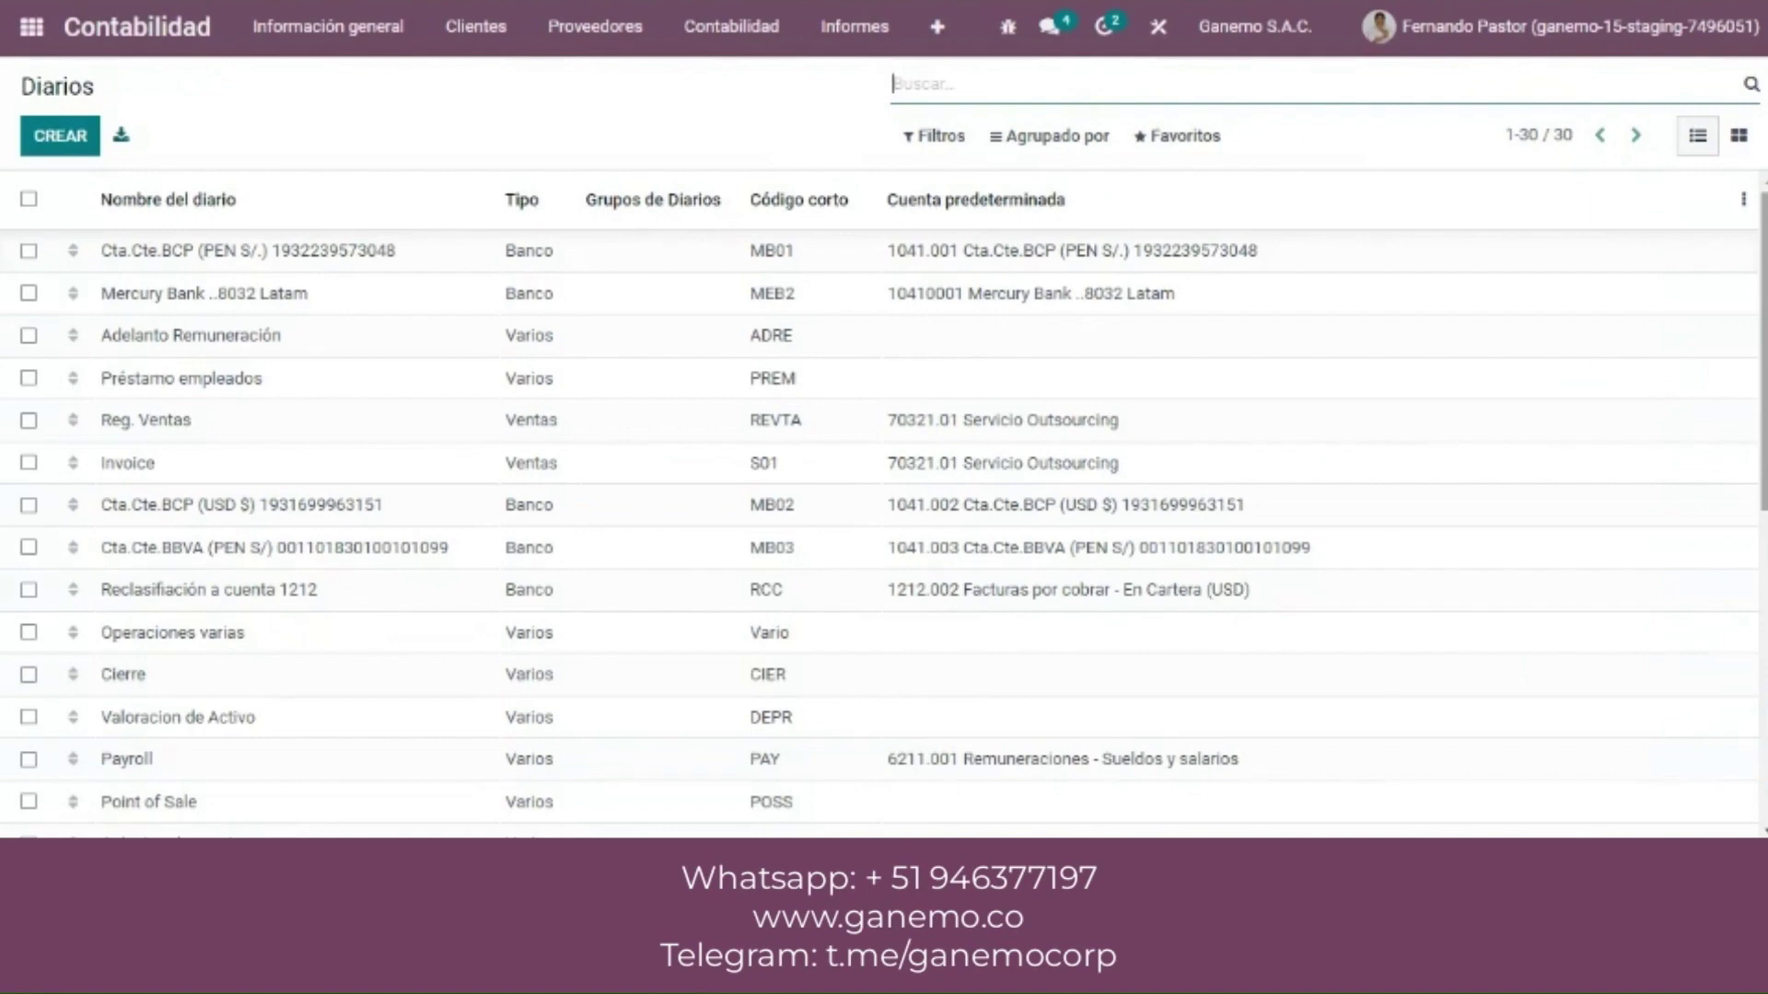
pyautogui.click(915, 143)
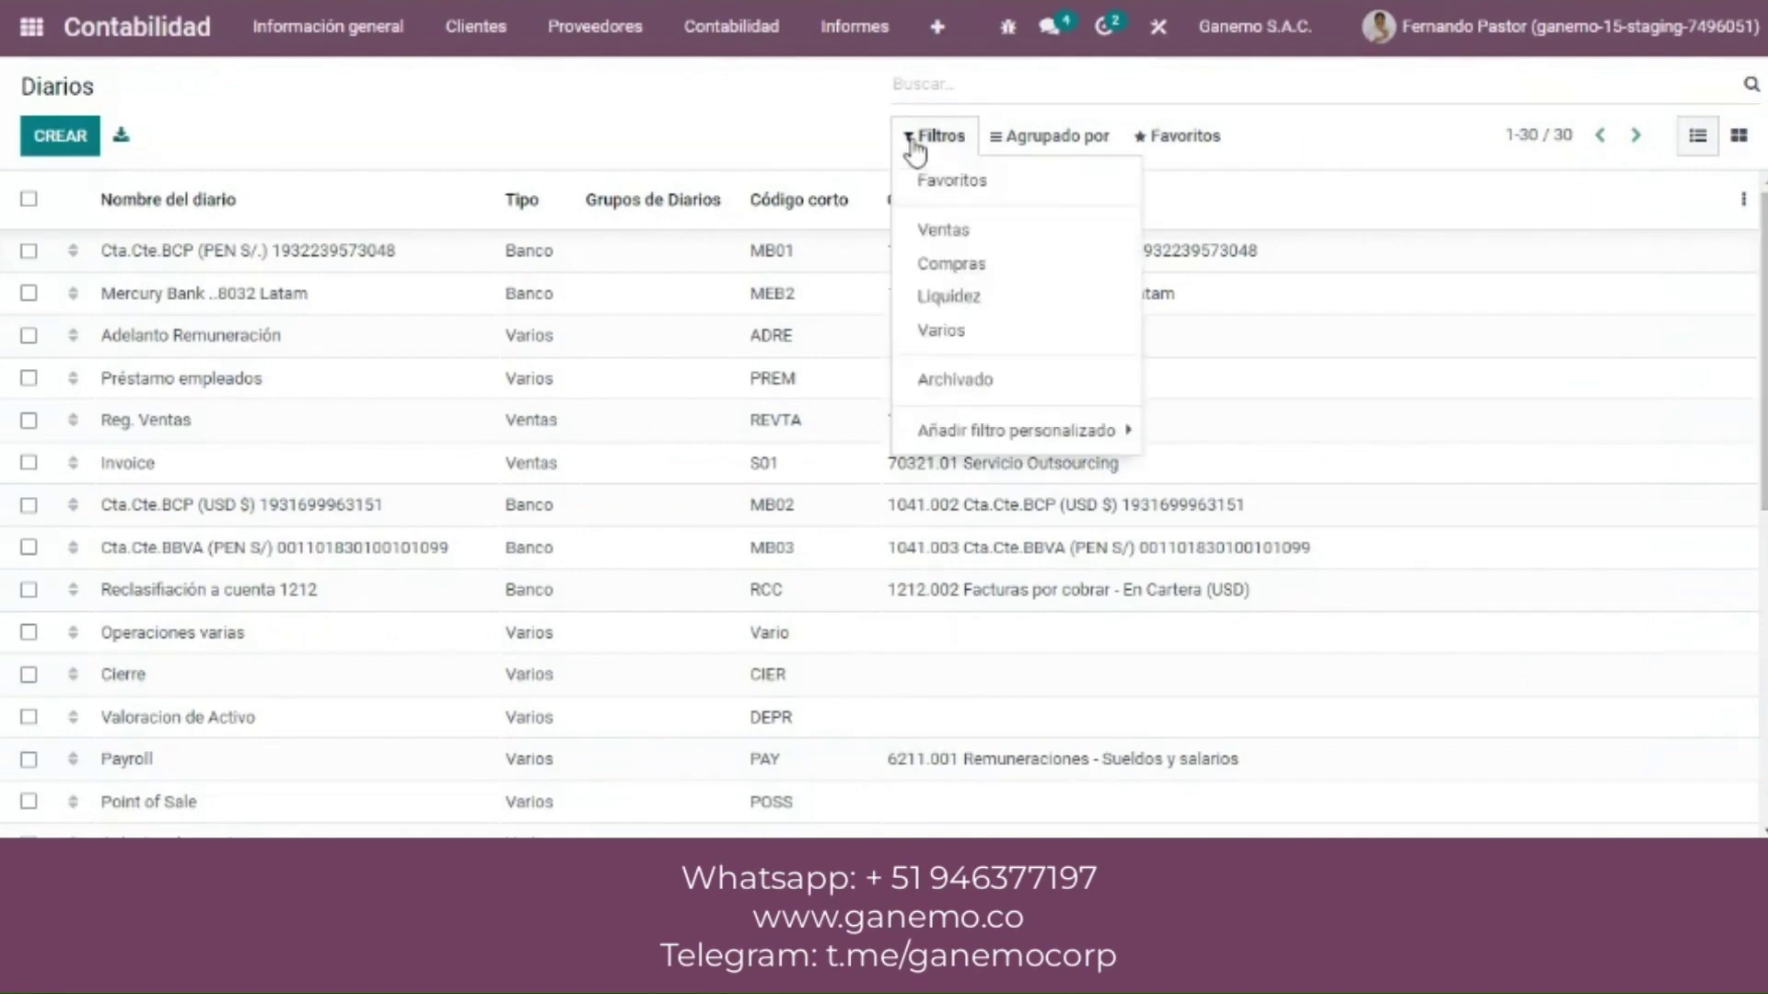
pyautogui.click(923, 231)
pyautogui.click(723, 131)
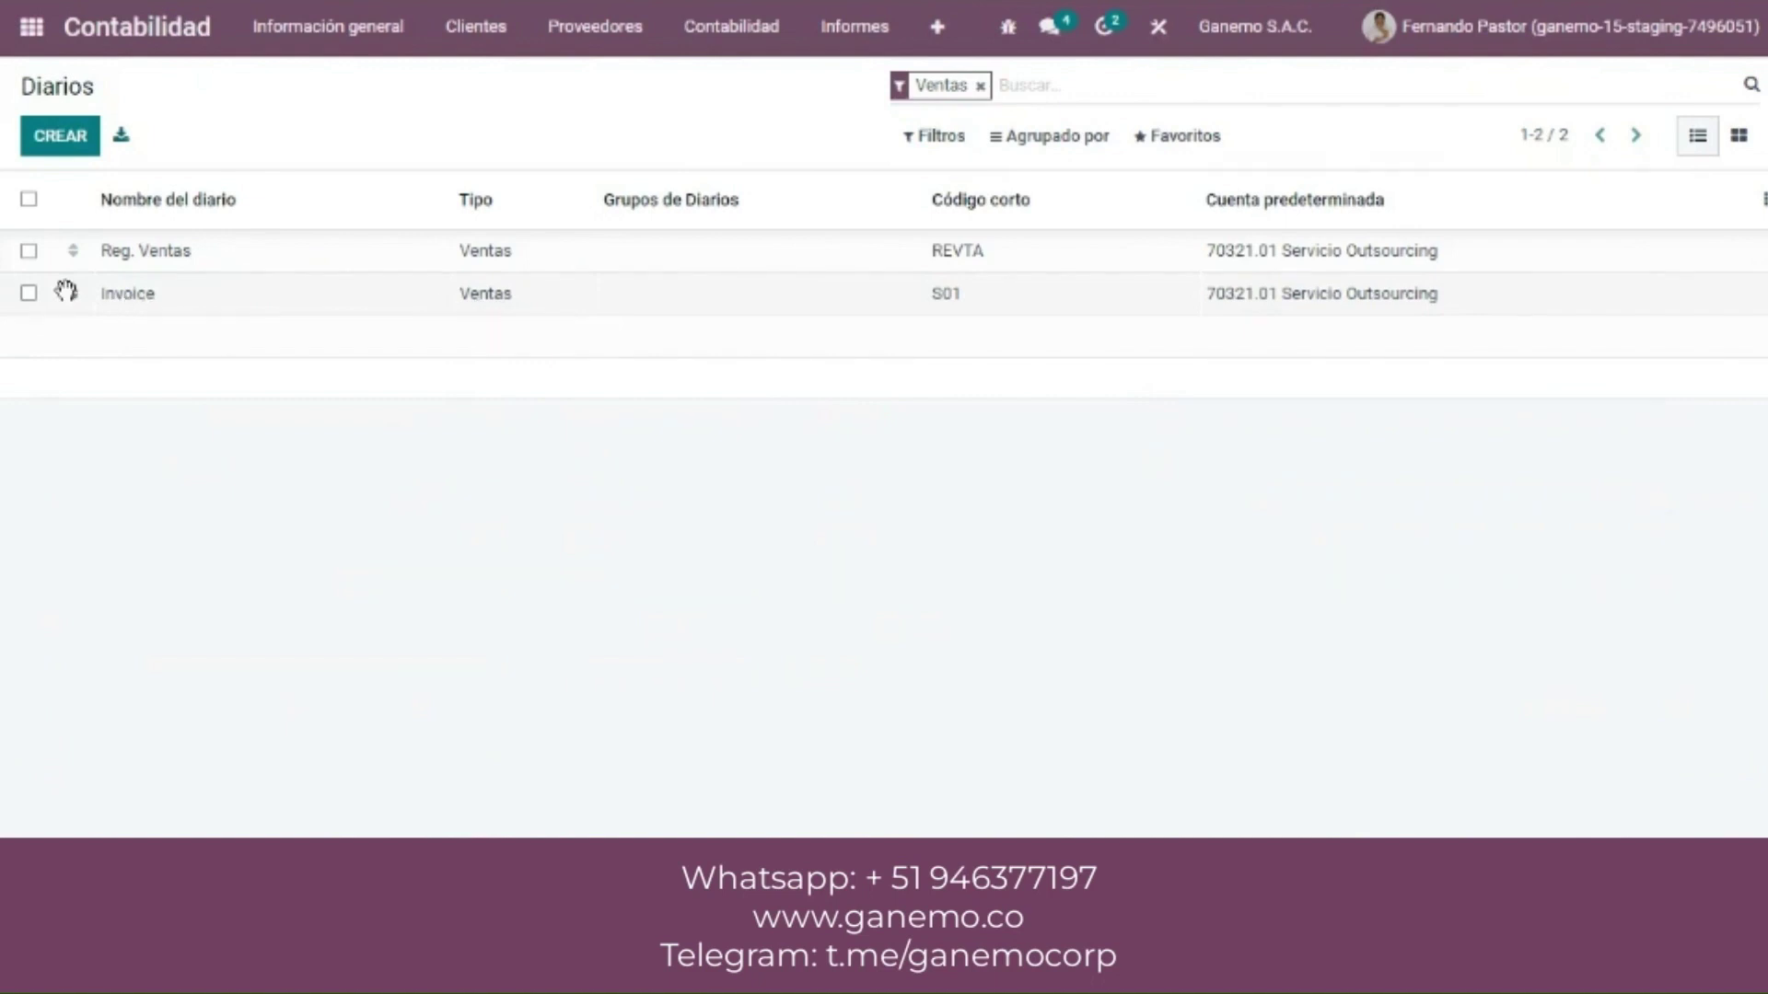
# Step: Move the Invoice journal above Reg. Ventas in the sales journal list and open its record
pyautogui.moveTo(72, 293); pyautogui.dragTo(71, 248)
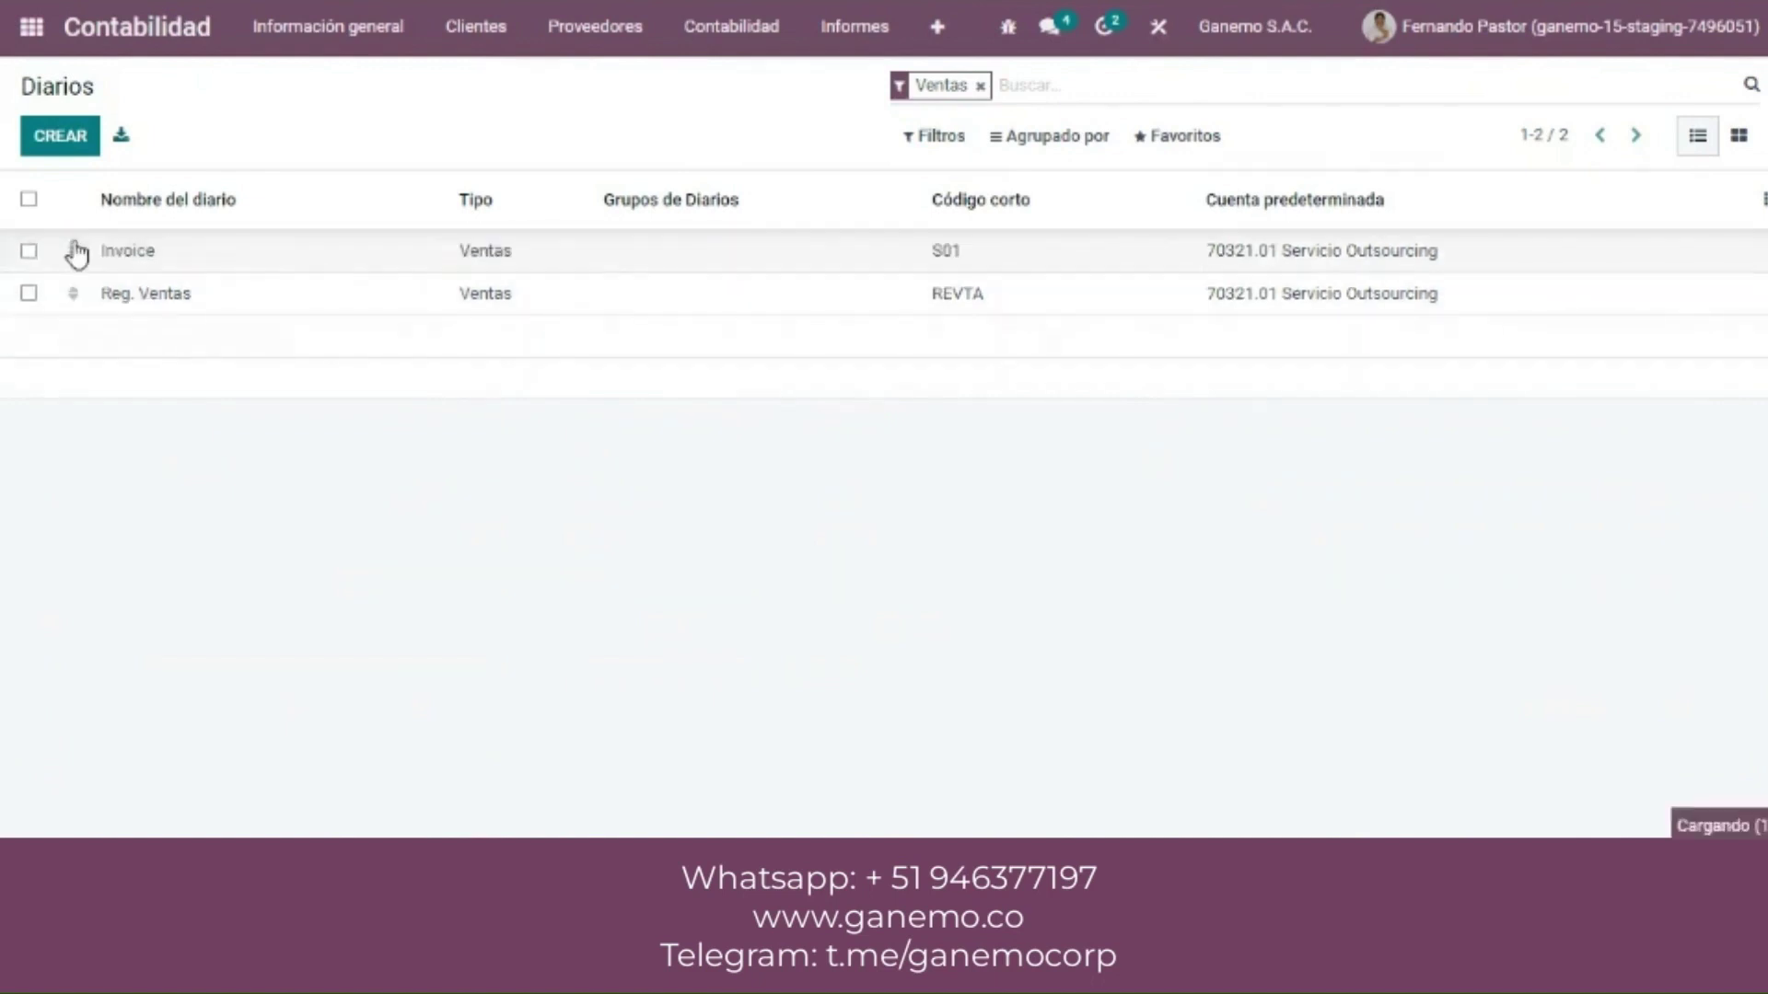
pyautogui.click(210, 266)
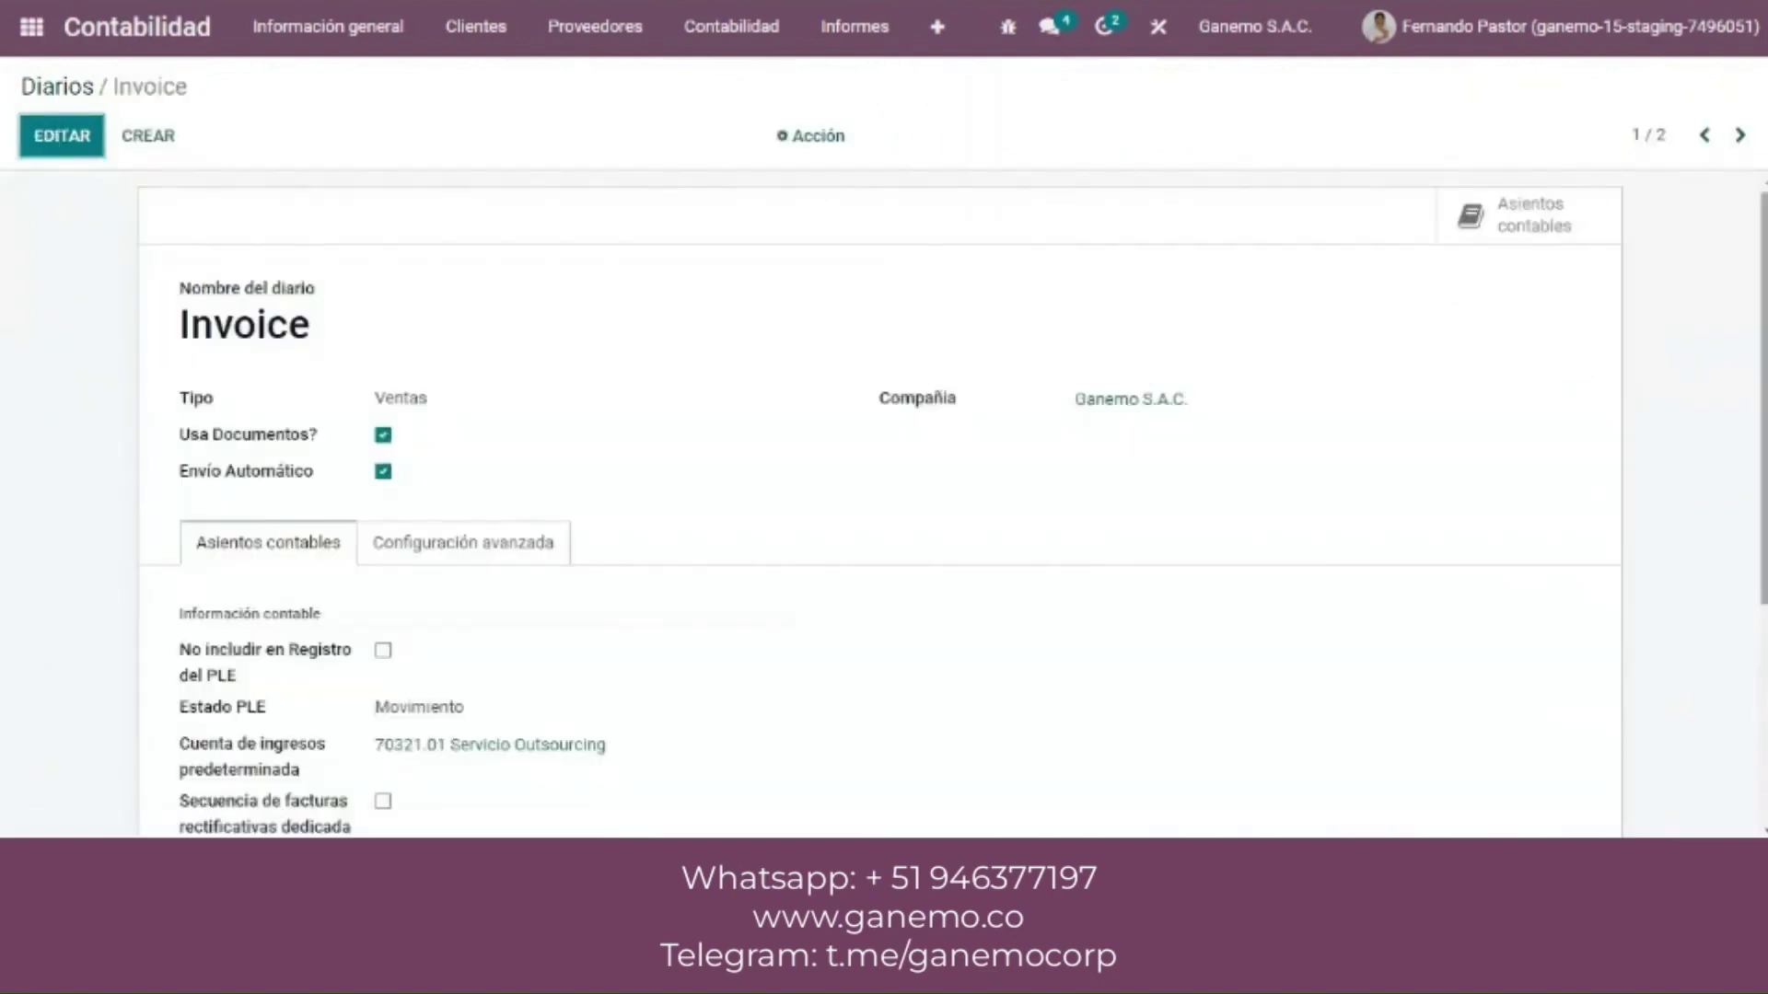
# Step: Review the Invoice journal's accounting settings and its advanced configuration, including the electronic invoicing formats
pyautogui.scroll(-2, 884, 507)
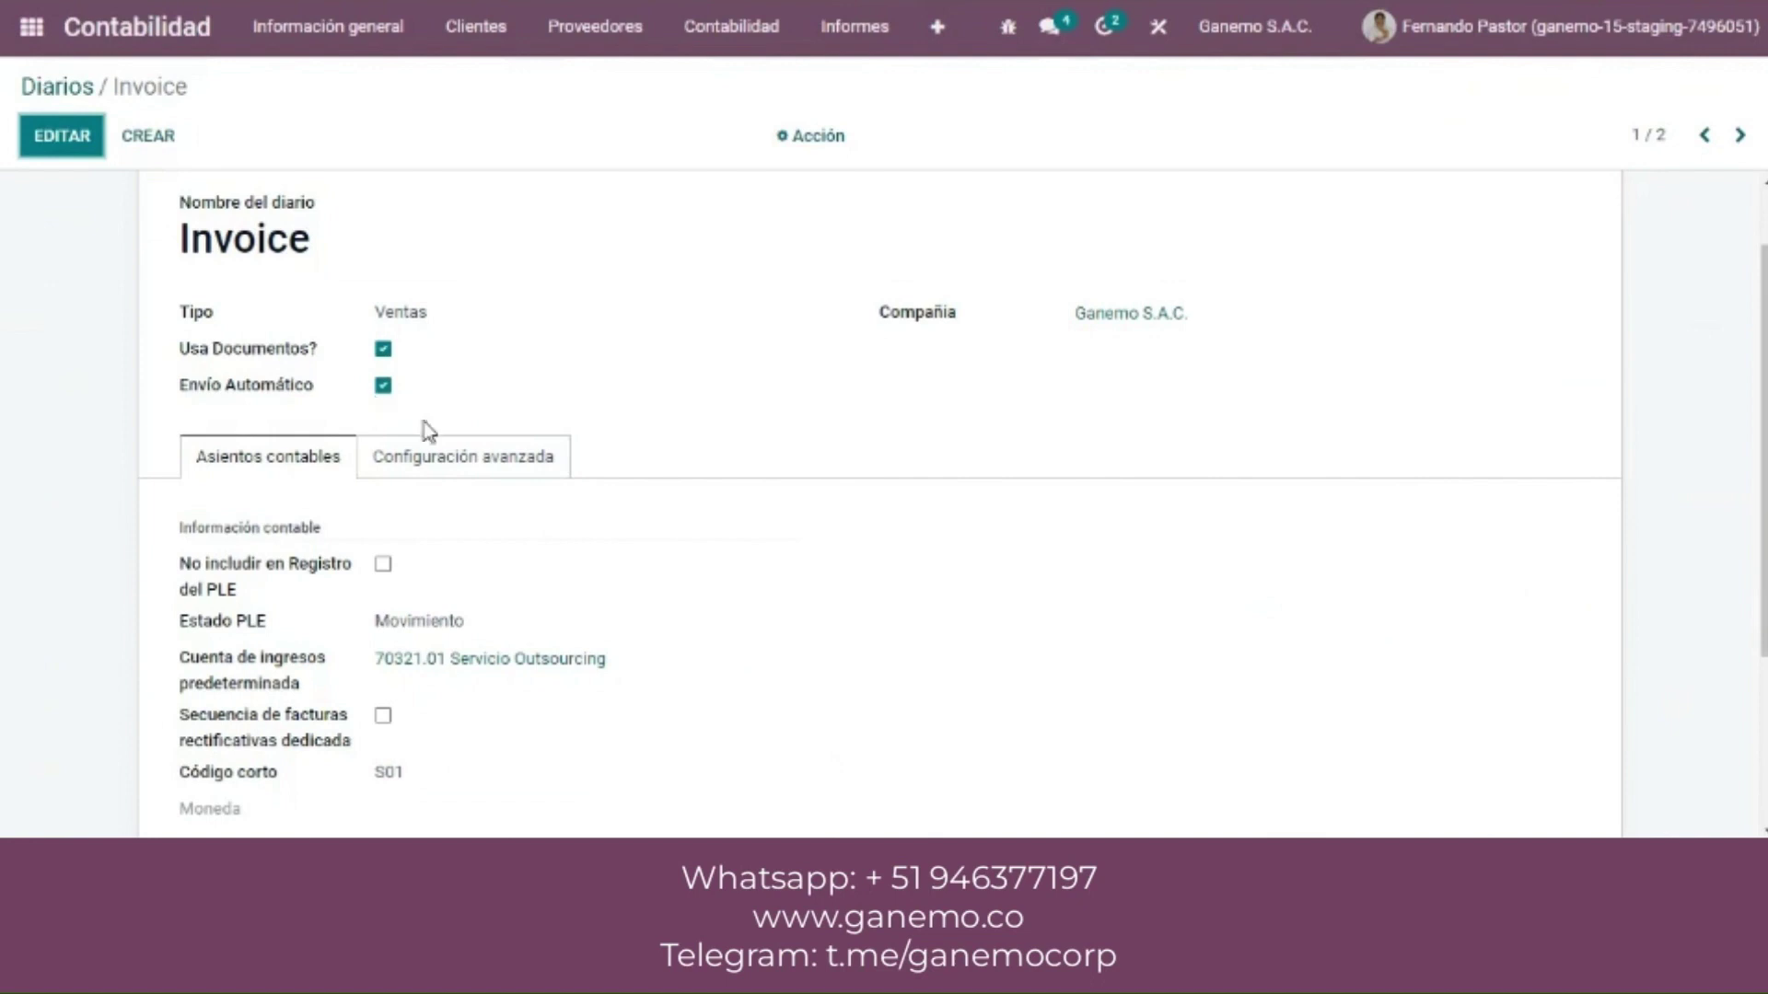
pyautogui.click(447, 458)
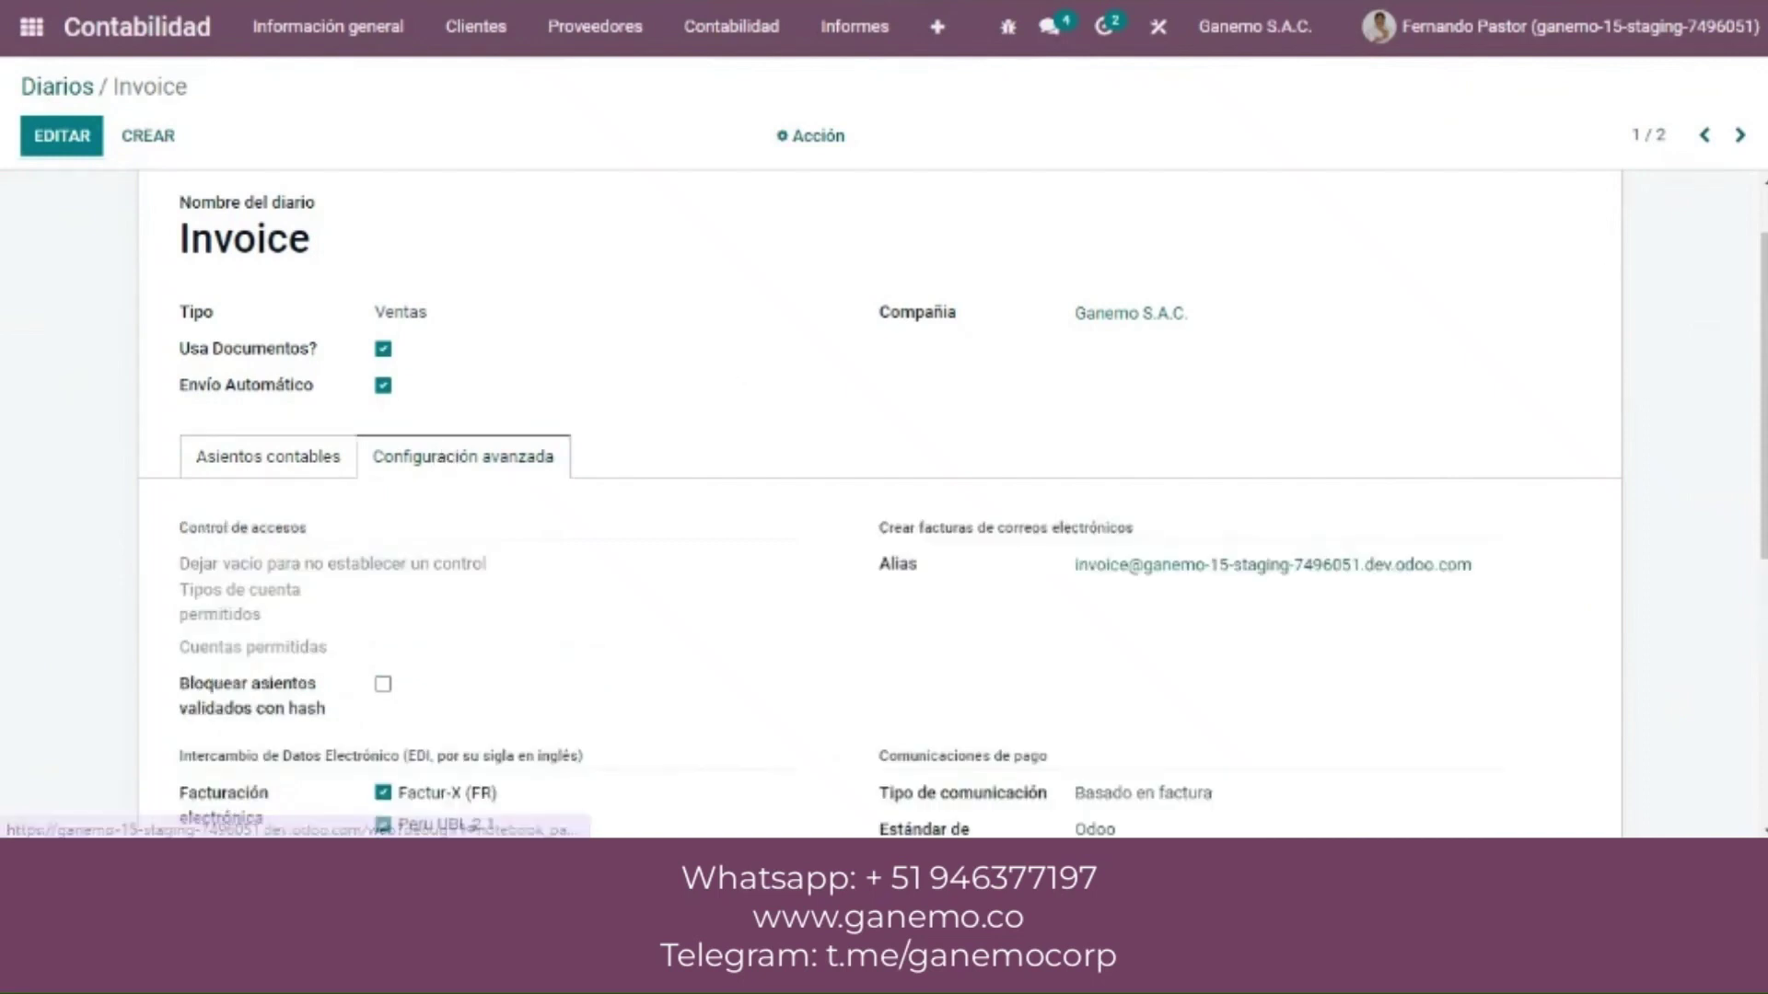
pyautogui.scroll(-2, 879, 511)
pyautogui.scroll(-3, 880, 511)
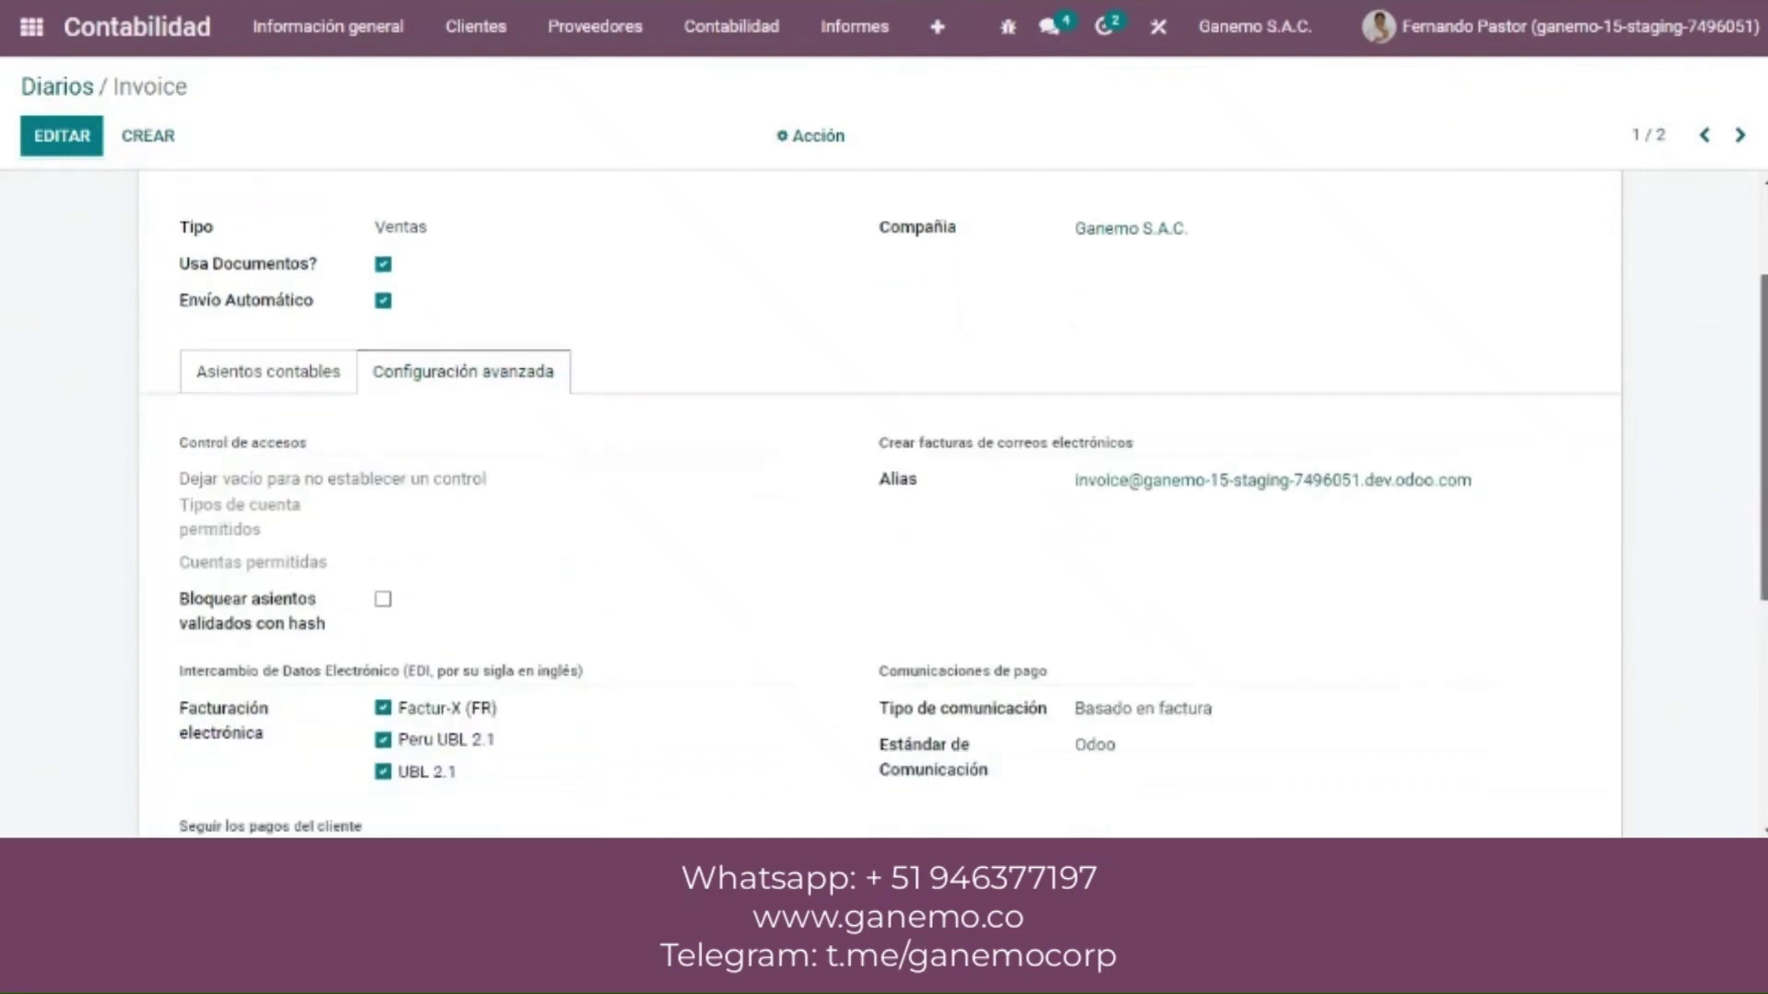
pyautogui.scroll(-1, 909, 700)
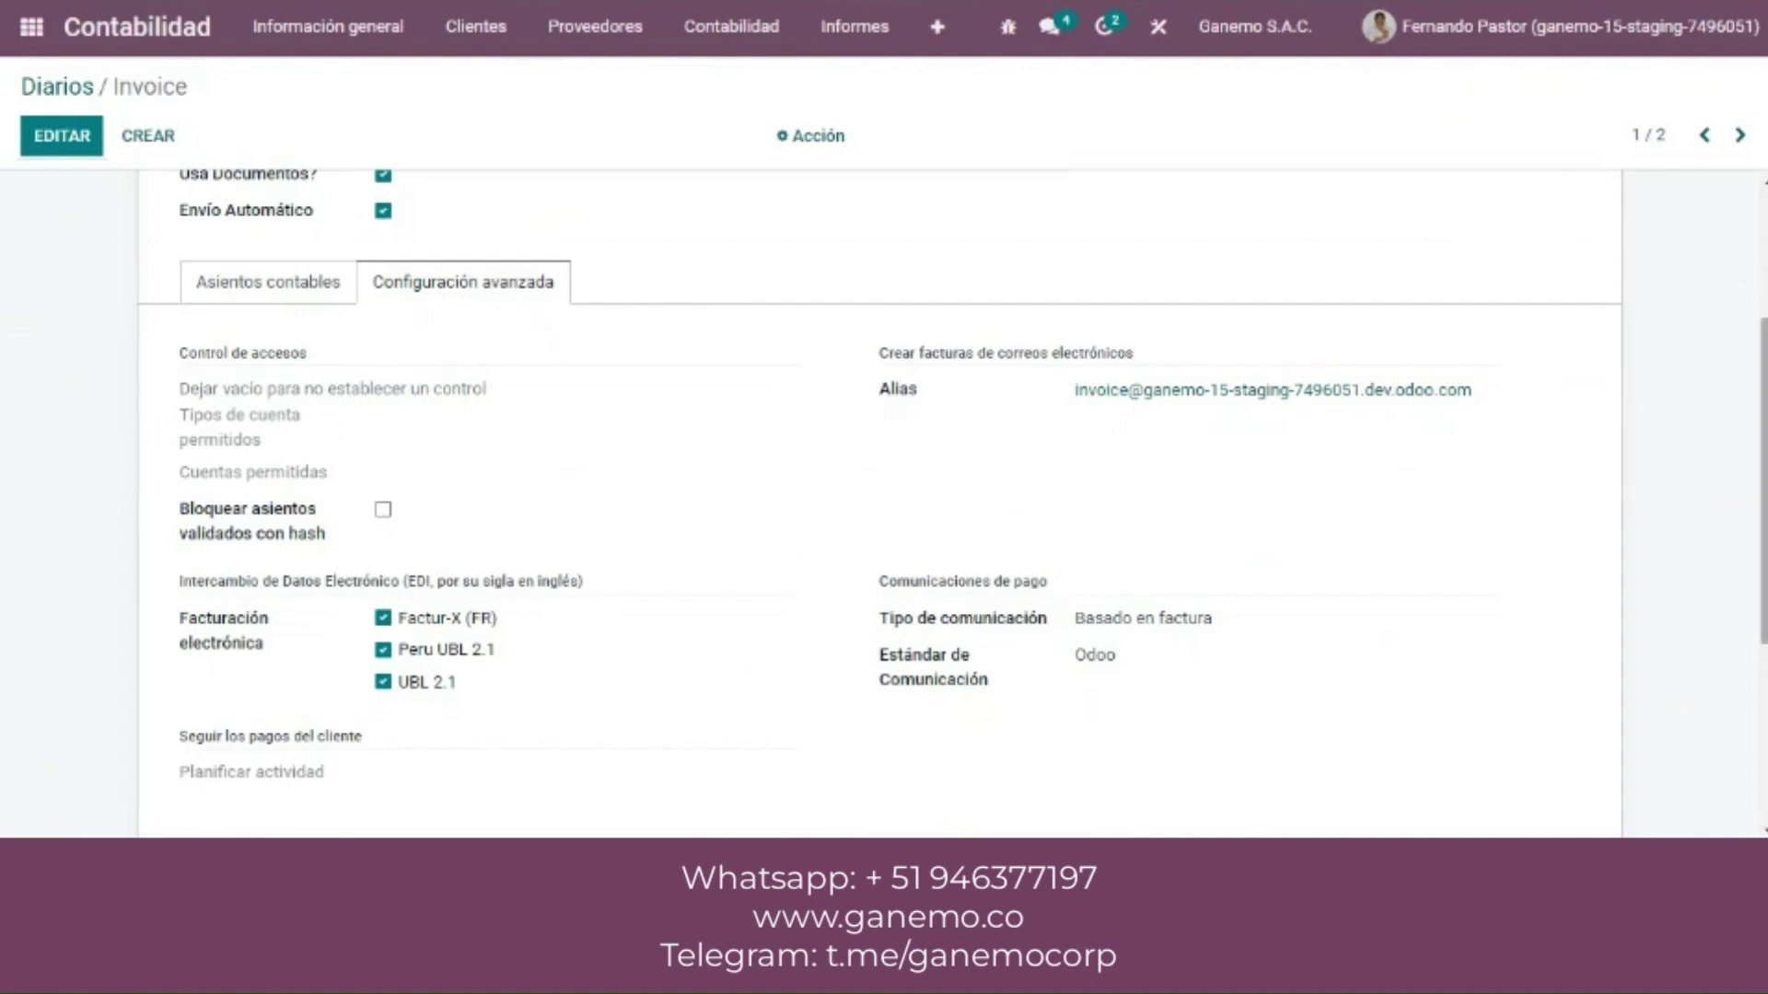
pyautogui.scroll(3, 1759, 350)
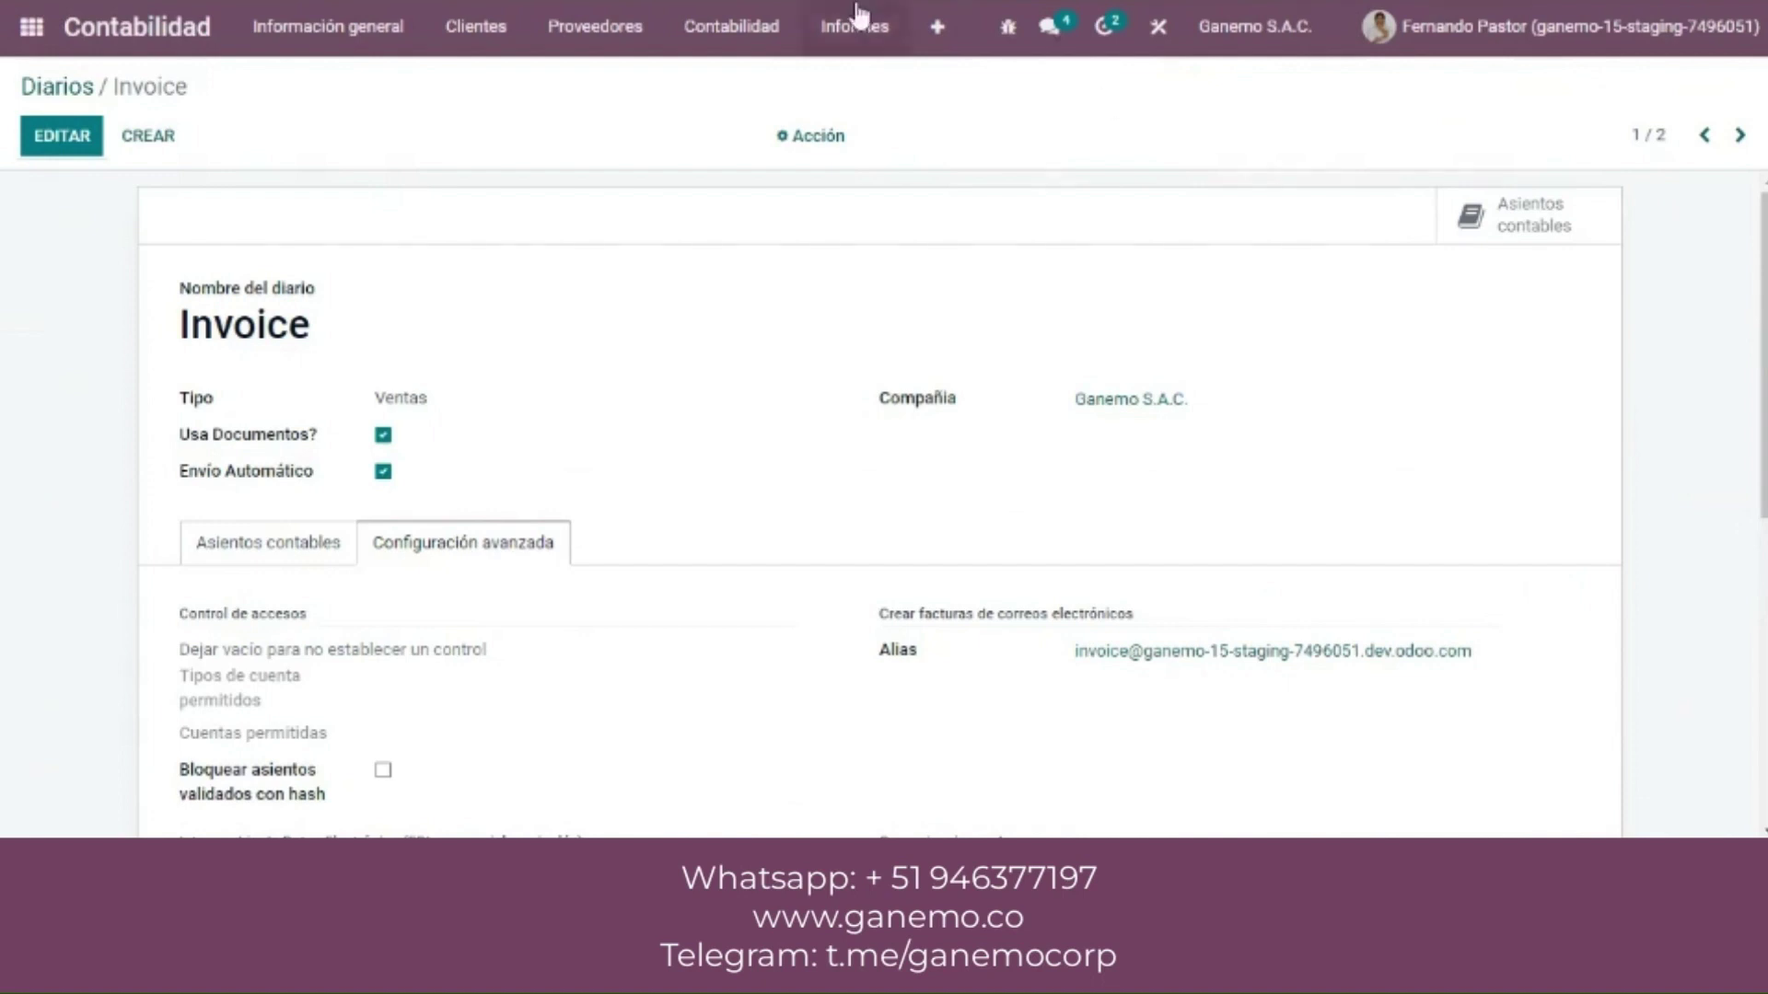
# Step: Create a new customer invoice with YACAPAI S.A.C. as the customer
pyautogui.click(475, 28)
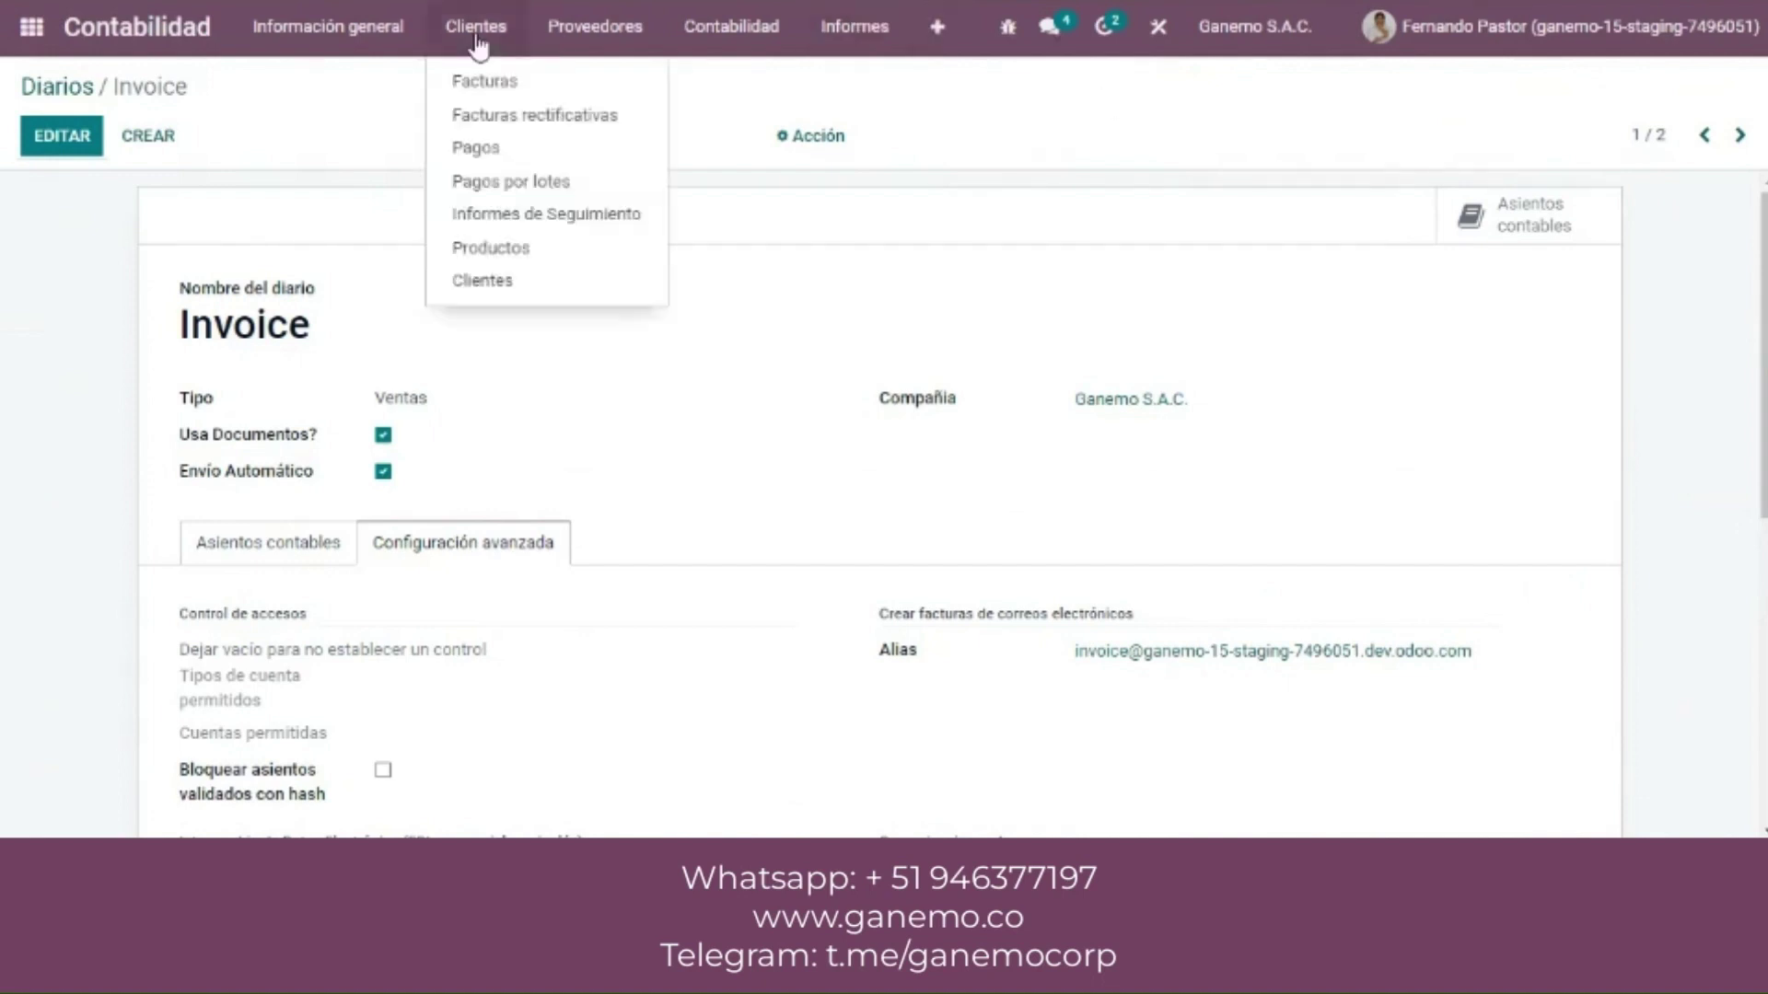
pyautogui.click(491, 89)
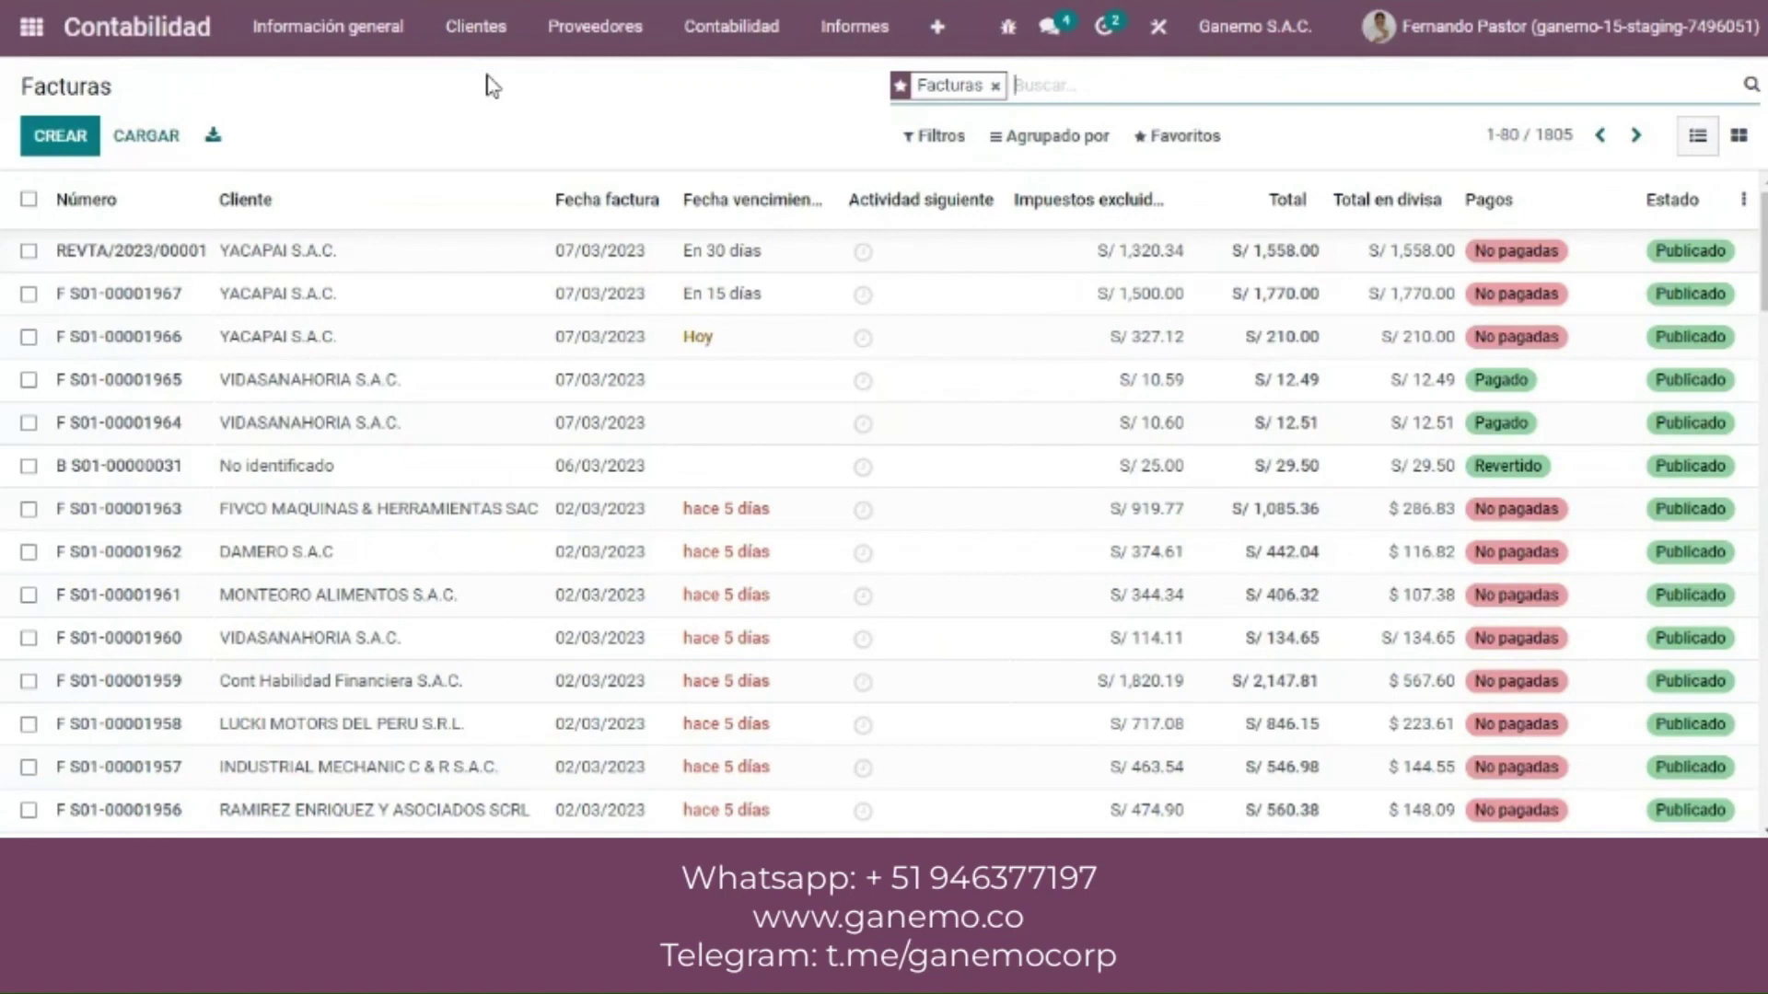
pyautogui.click(65, 153)
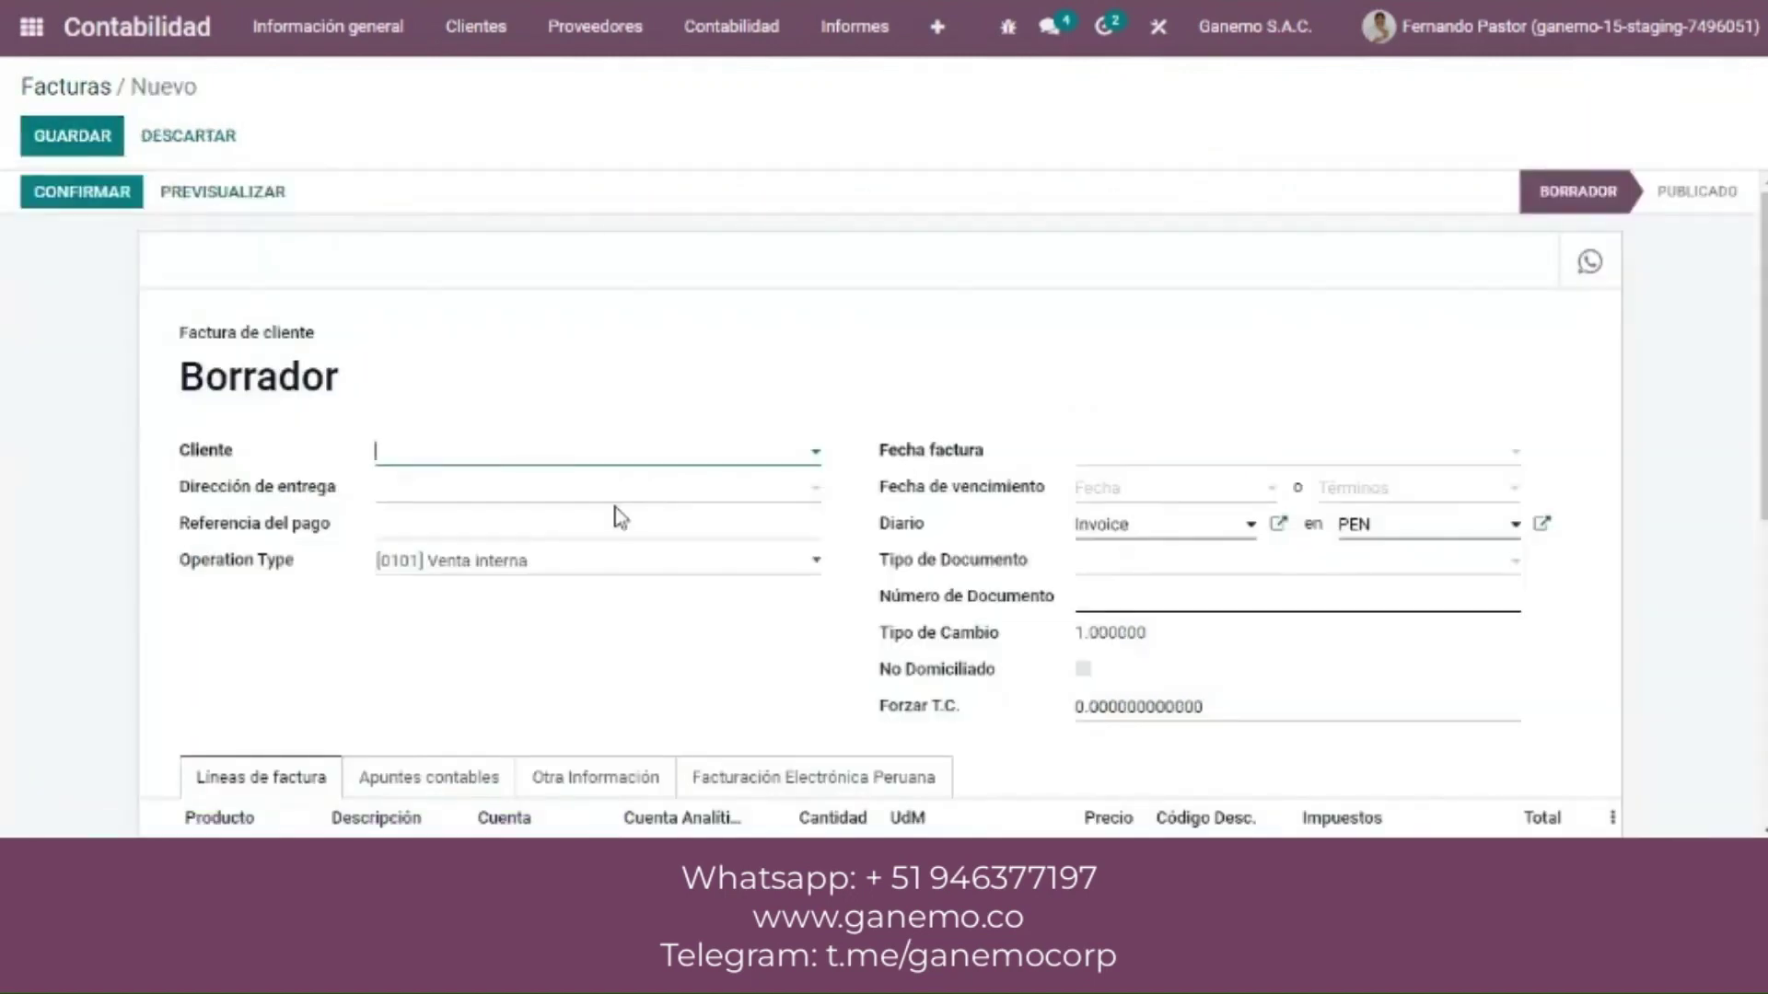
pyautogui.click(678, 451)
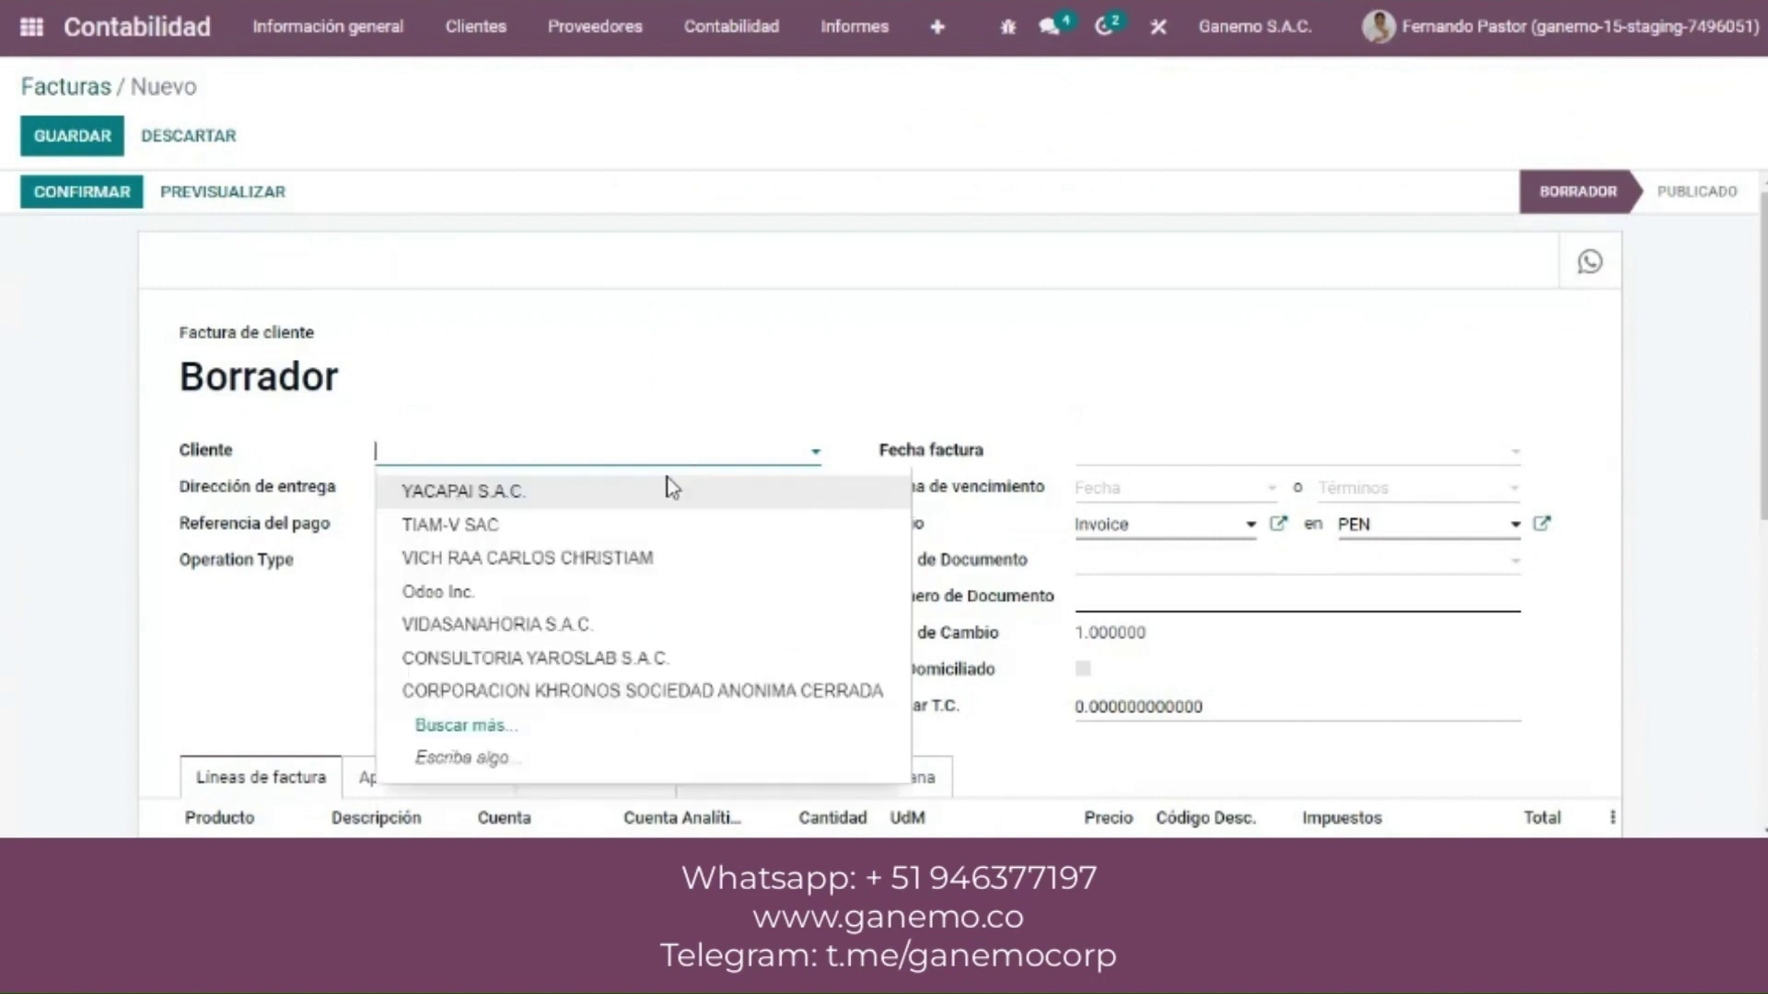
pyautogui.click(671, 488)
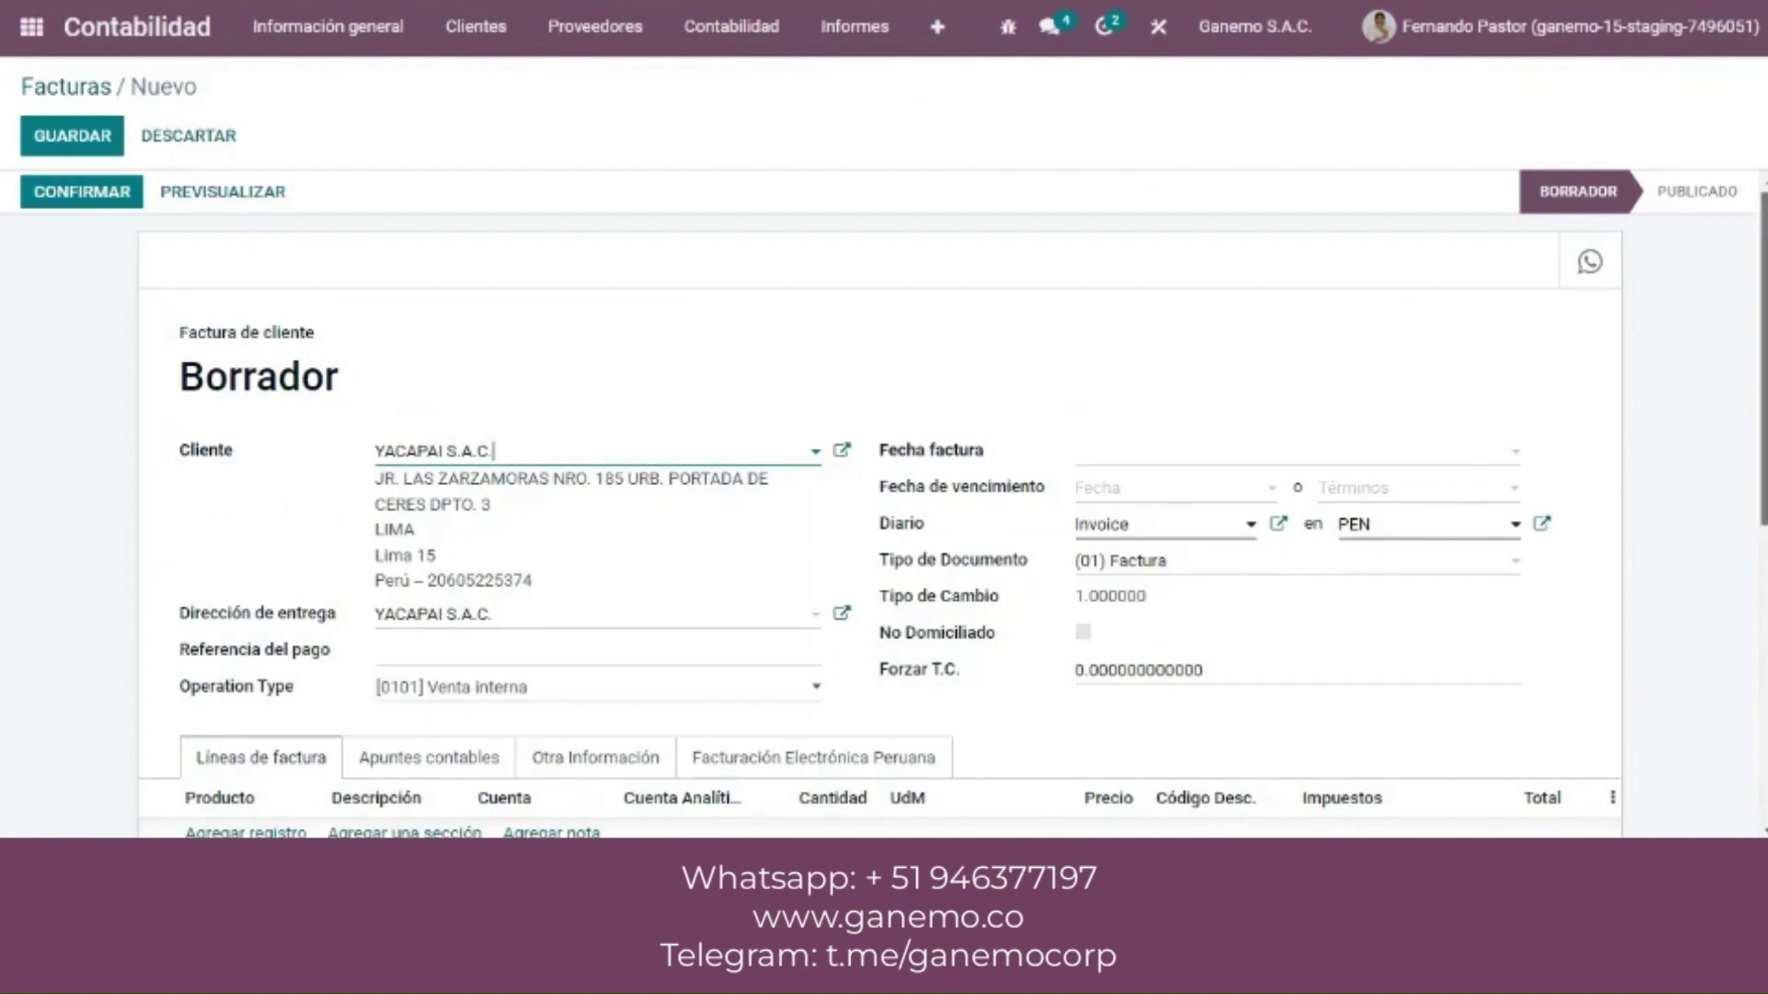
# Step: Add an invoice line for the product TALLER
pyautogui.scroll(-3, 884, 503)
pyautogui.scroll(-2, 1274, 584)
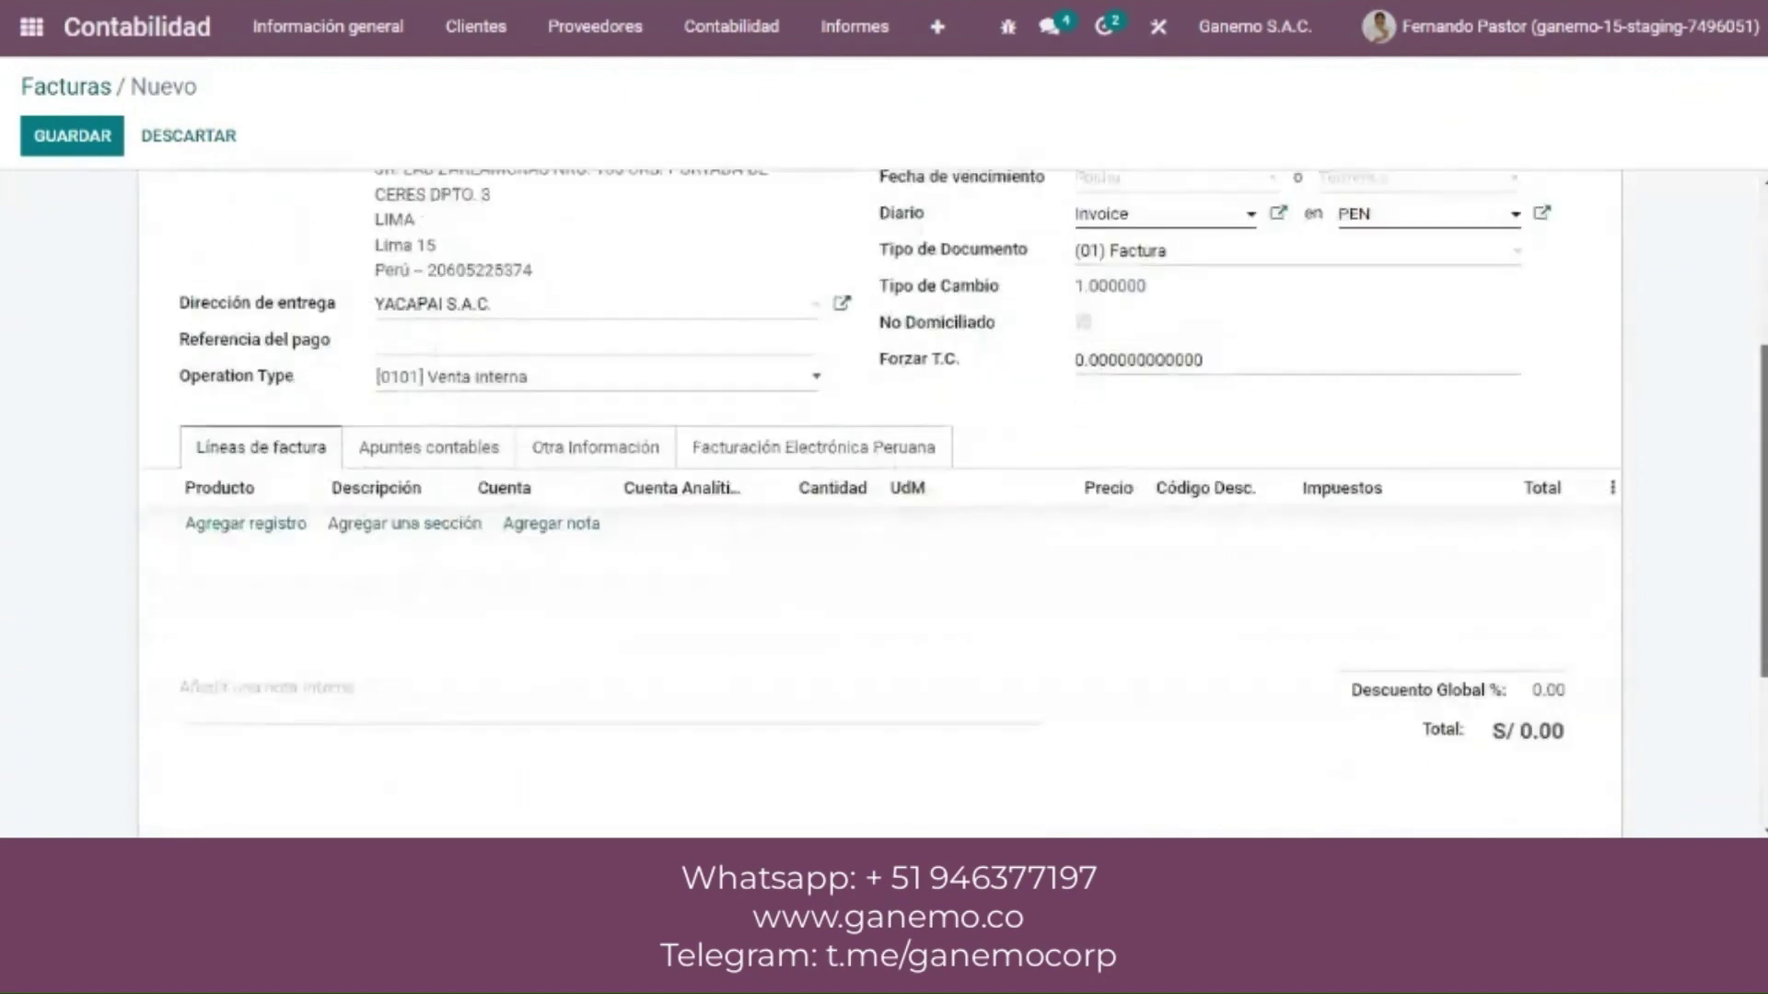
pyautogui.click(238, 505)
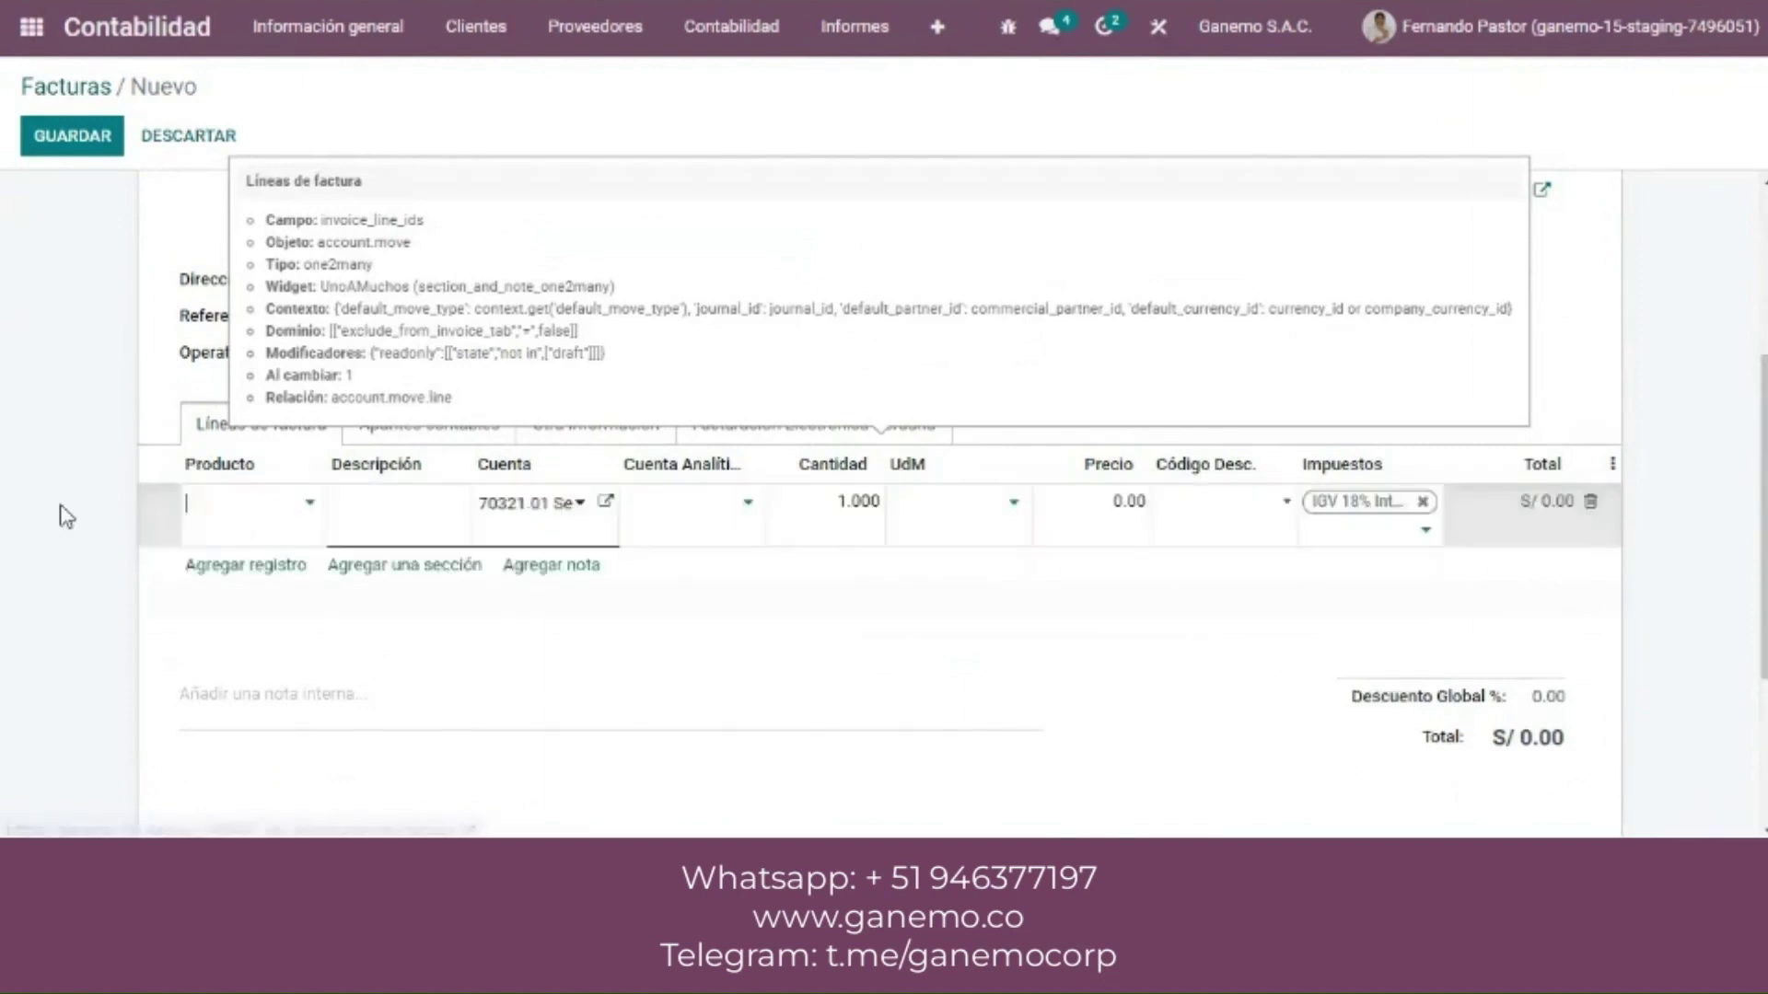
pyautogui.click(59, 513)
pyautogui.click(236, 506)
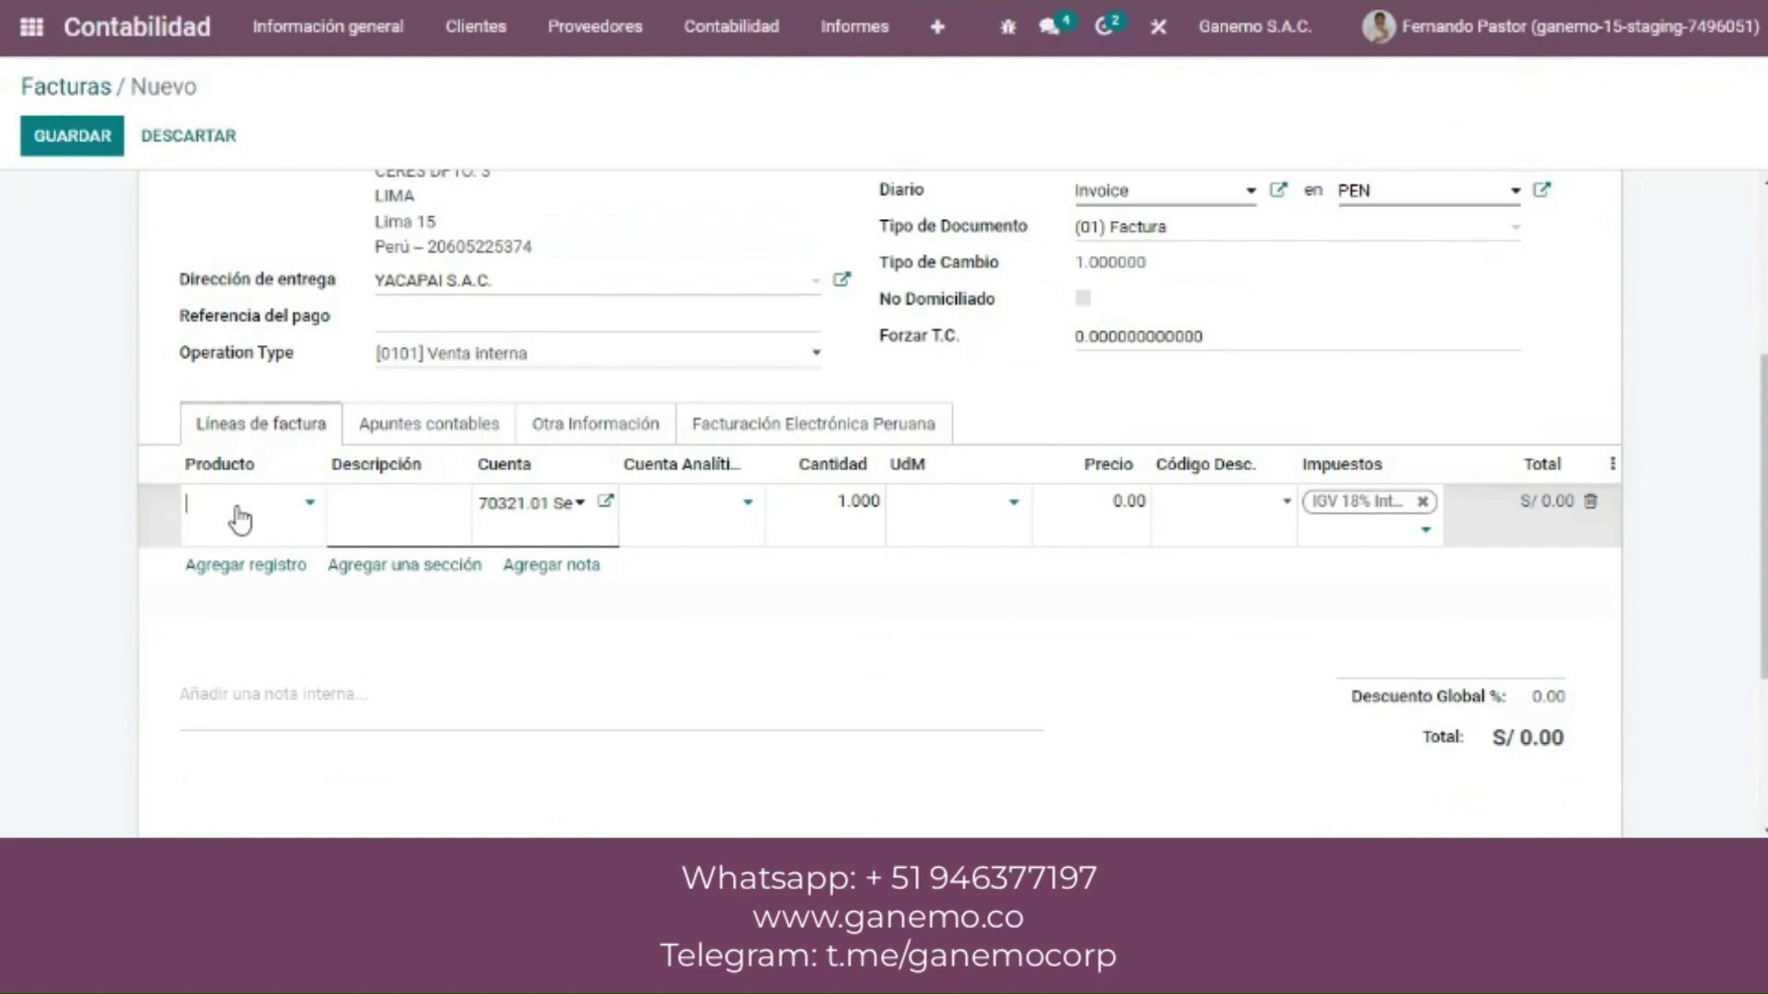
pyautogui.write('taller')
pyautogui.press('Return')
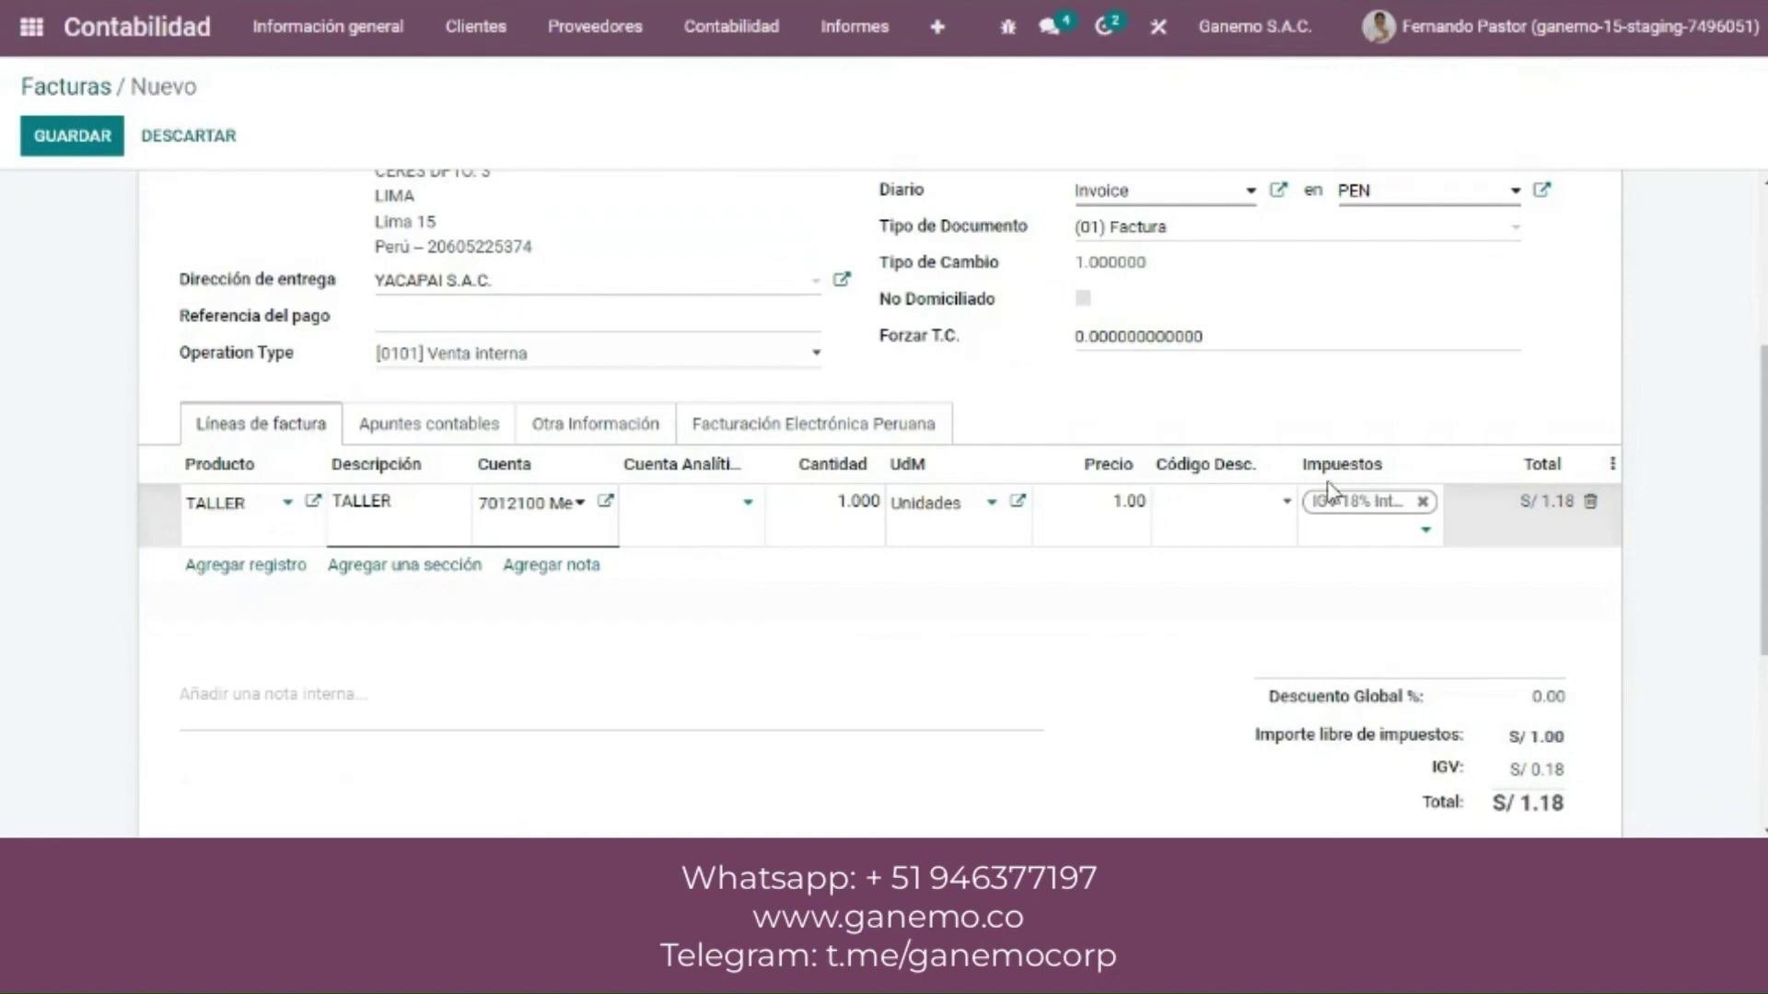
# Step: Examine the TALLER product's customer taxes and the available detraction codes, then discard the product form
pyautogui.click(1121, 501)
pyautogui.click(313, 503)
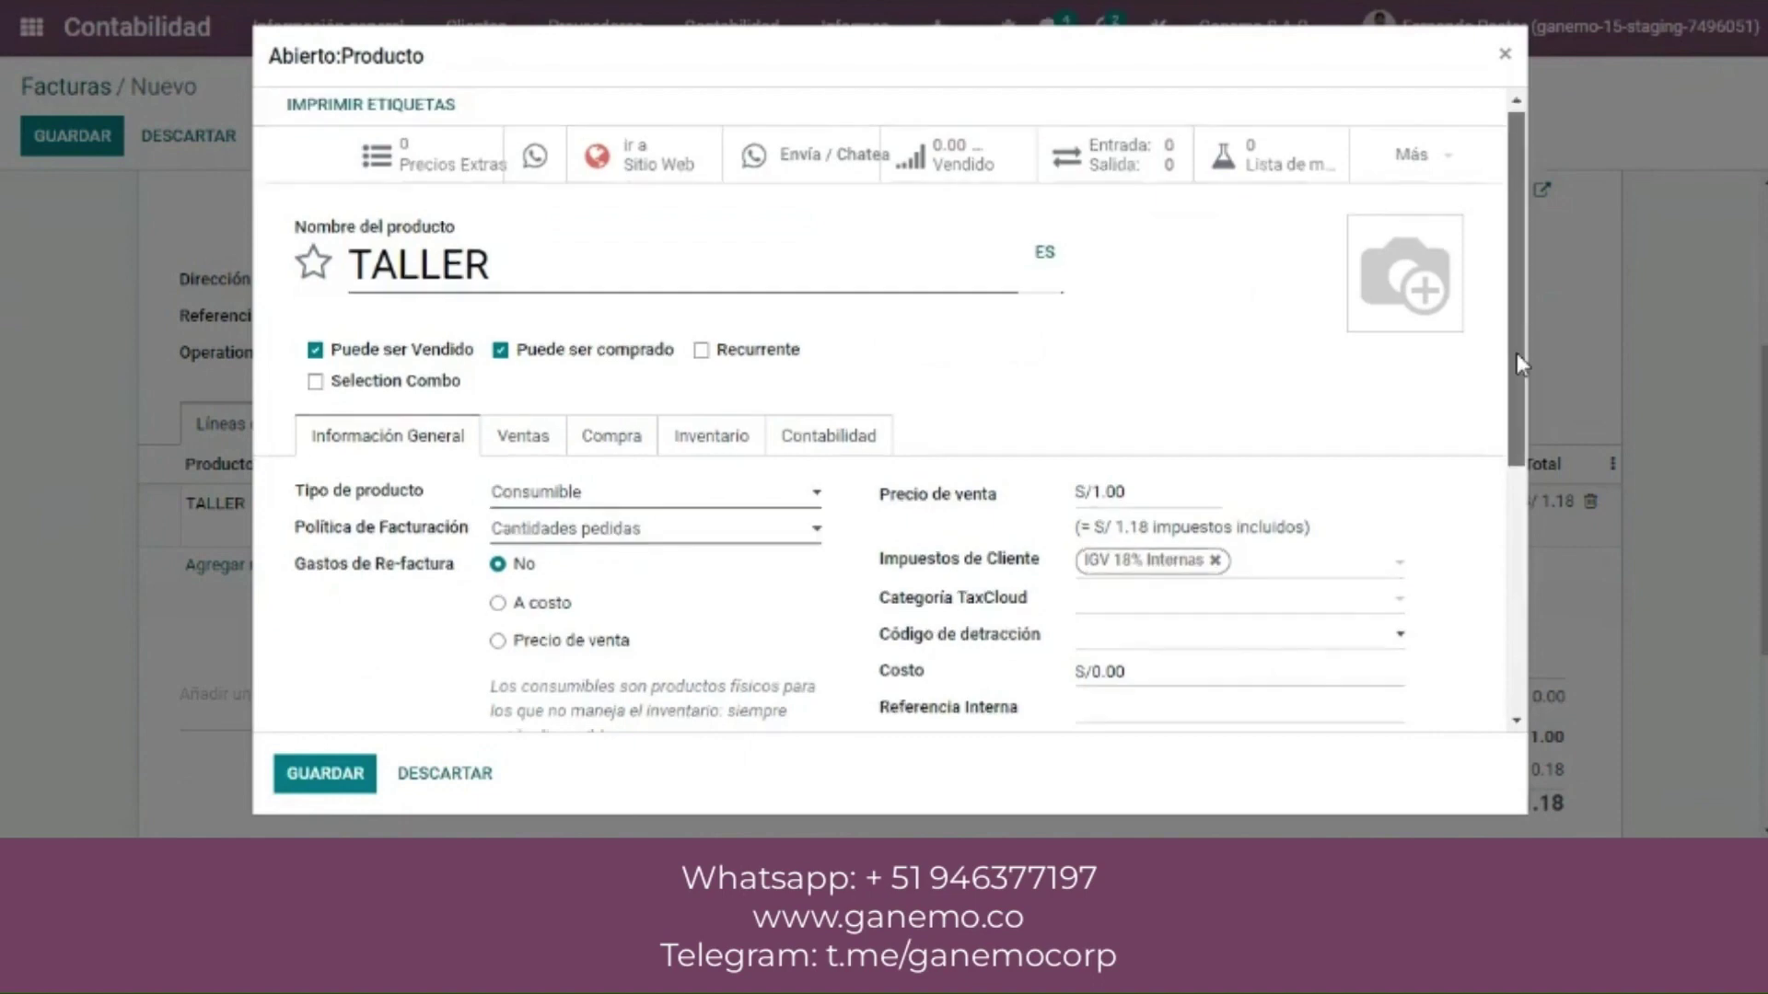
pyautogui.moveTo(1516, 352); pyautogui.dragTo(1516, 463)
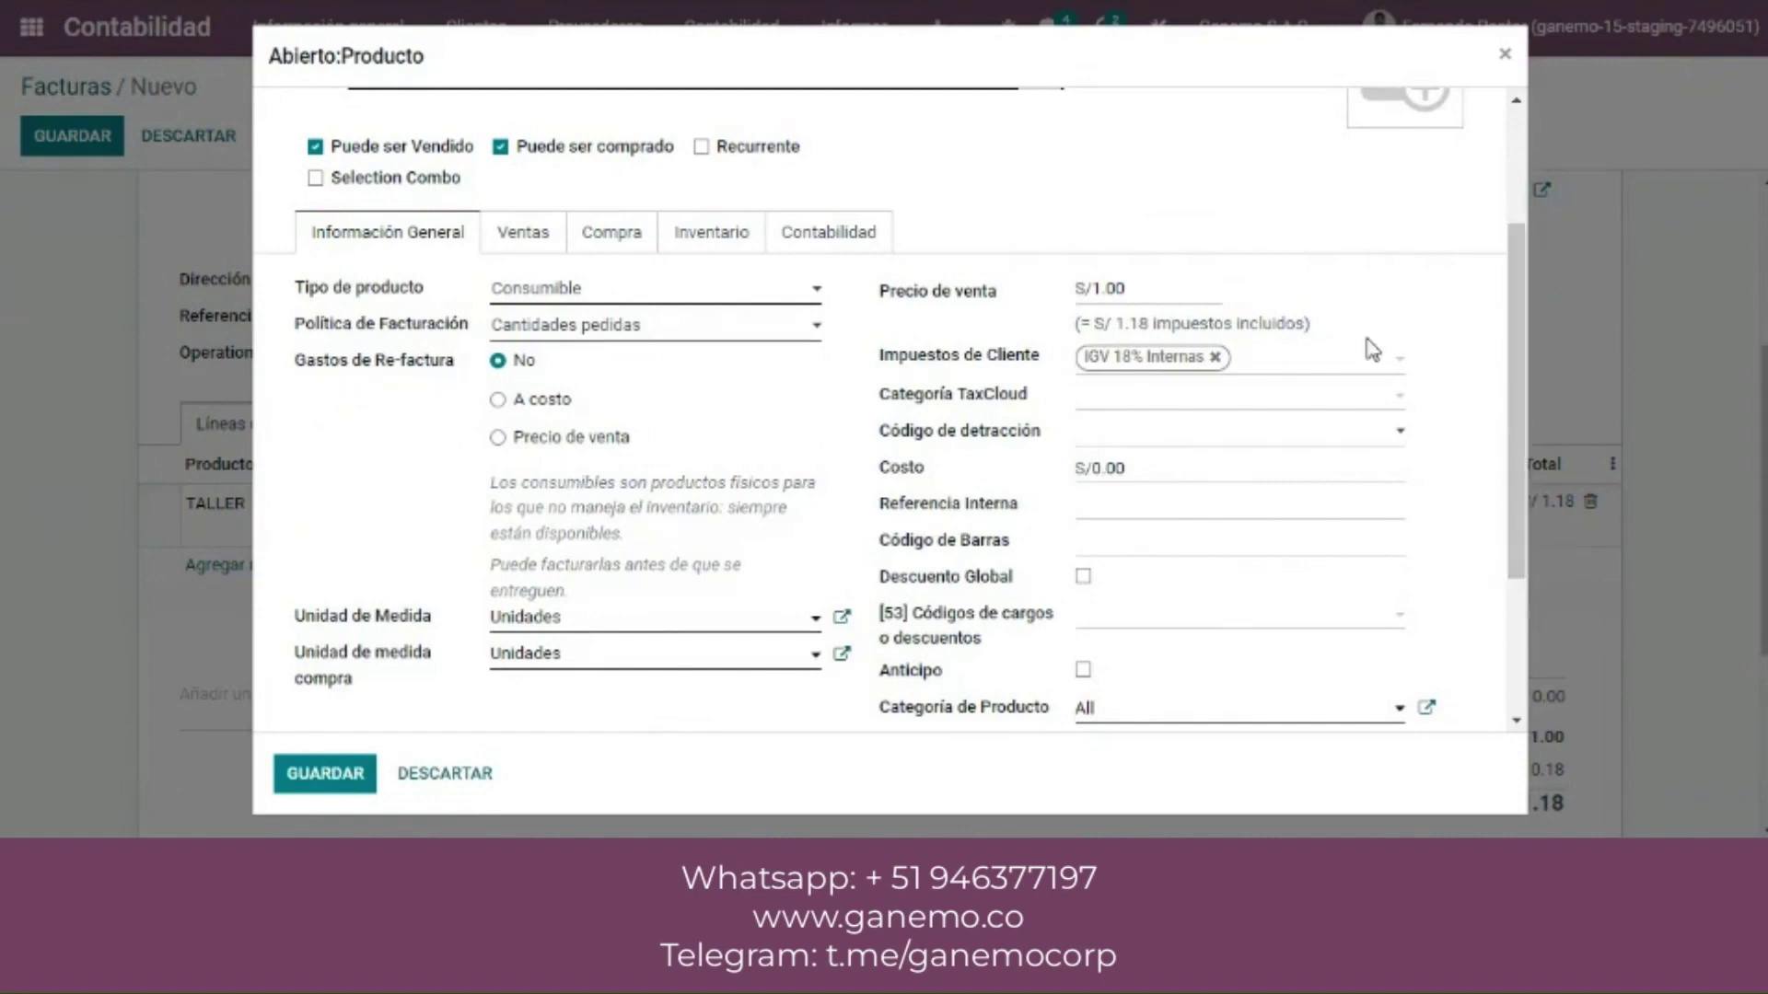
pyautogui.click(1282, 450)
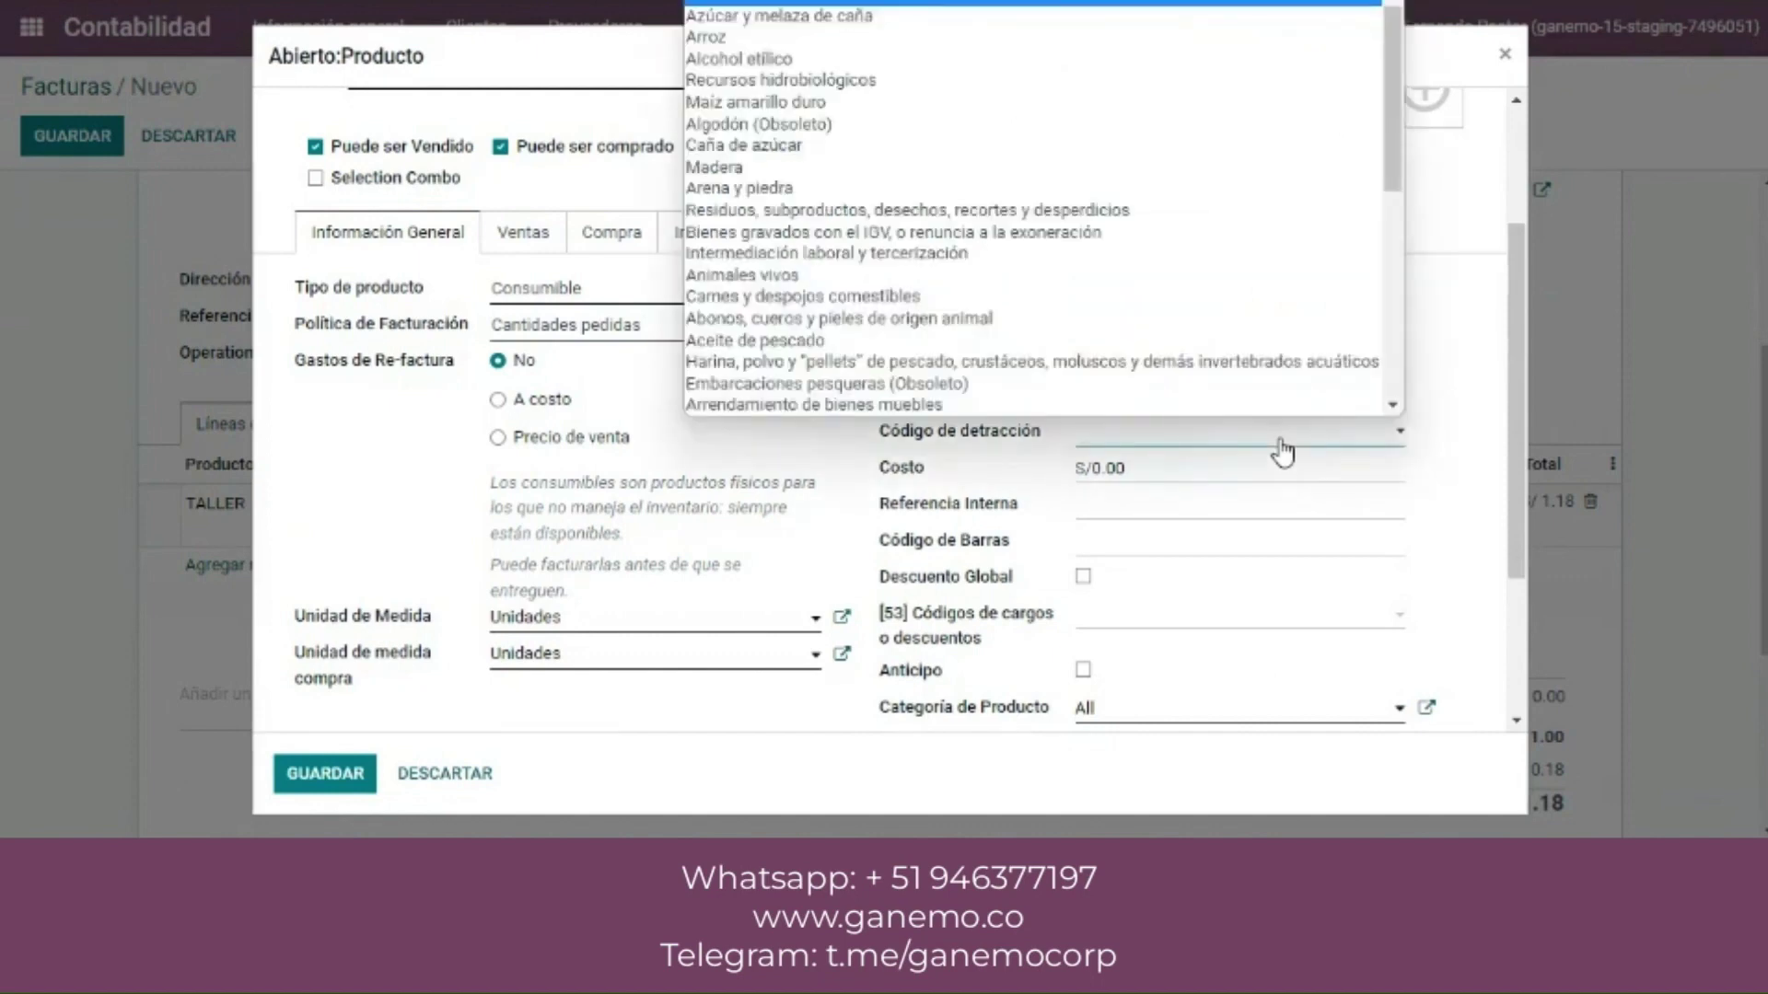
pyautogui.click(1283, 451)
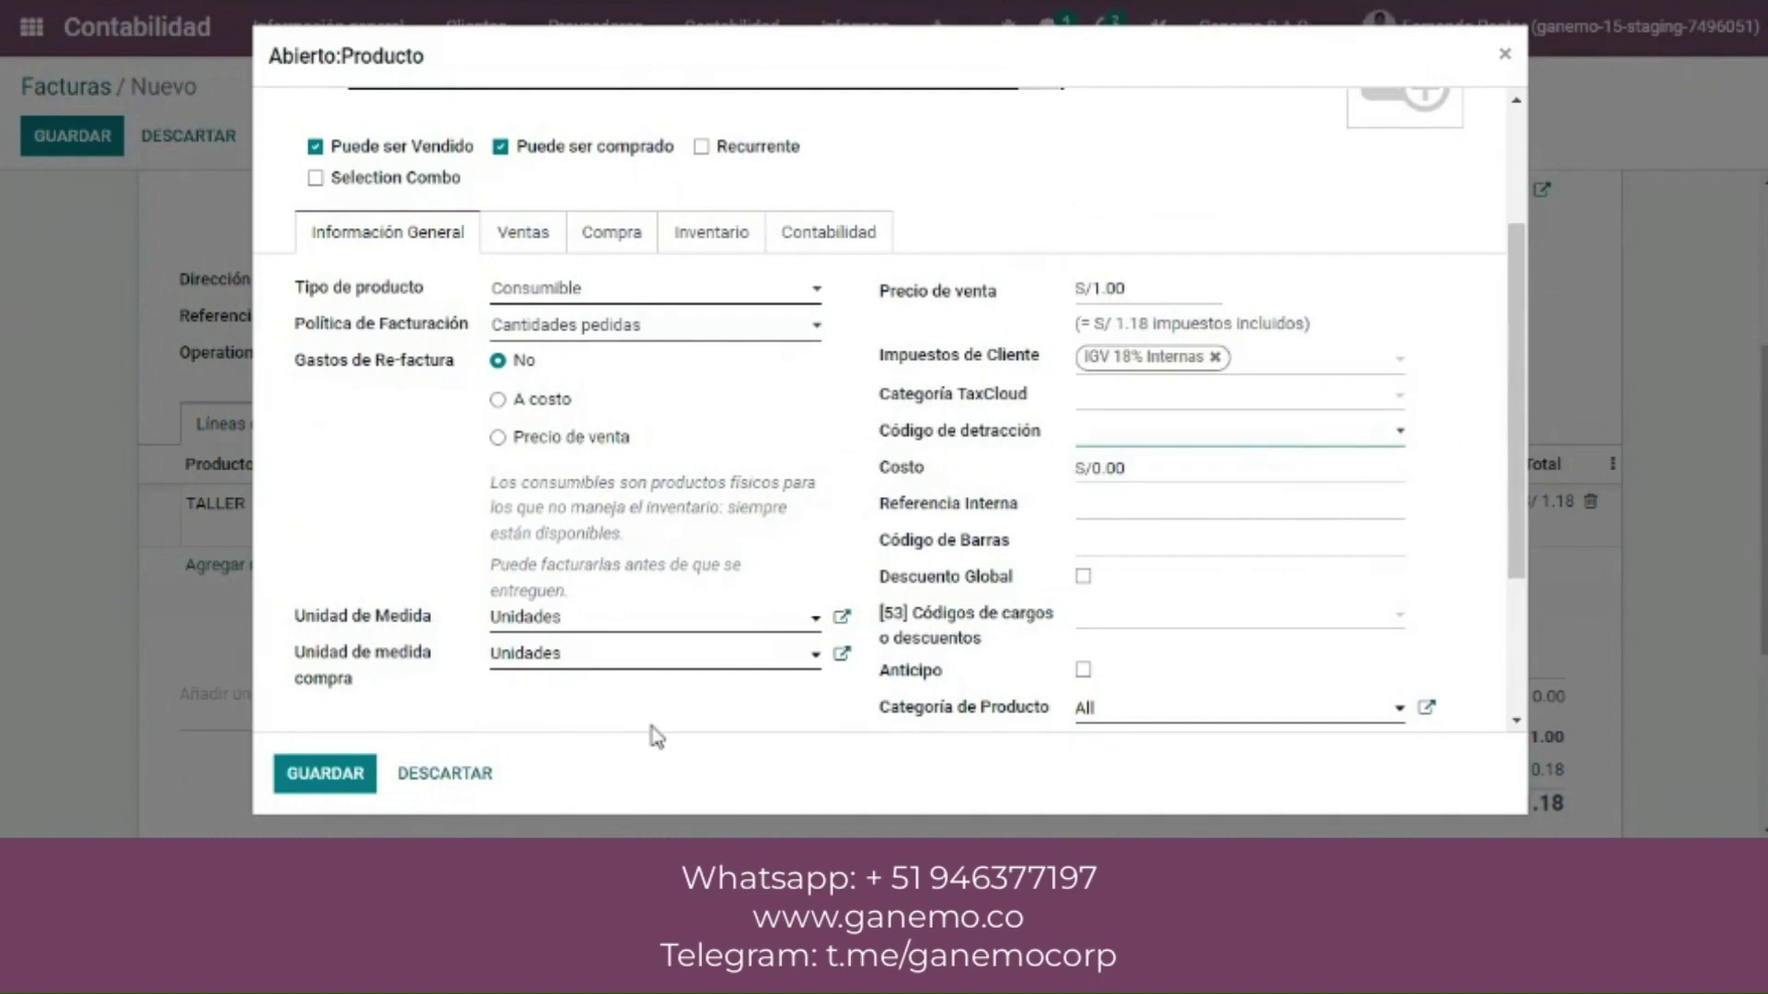
pyautogui.click(469, 798)
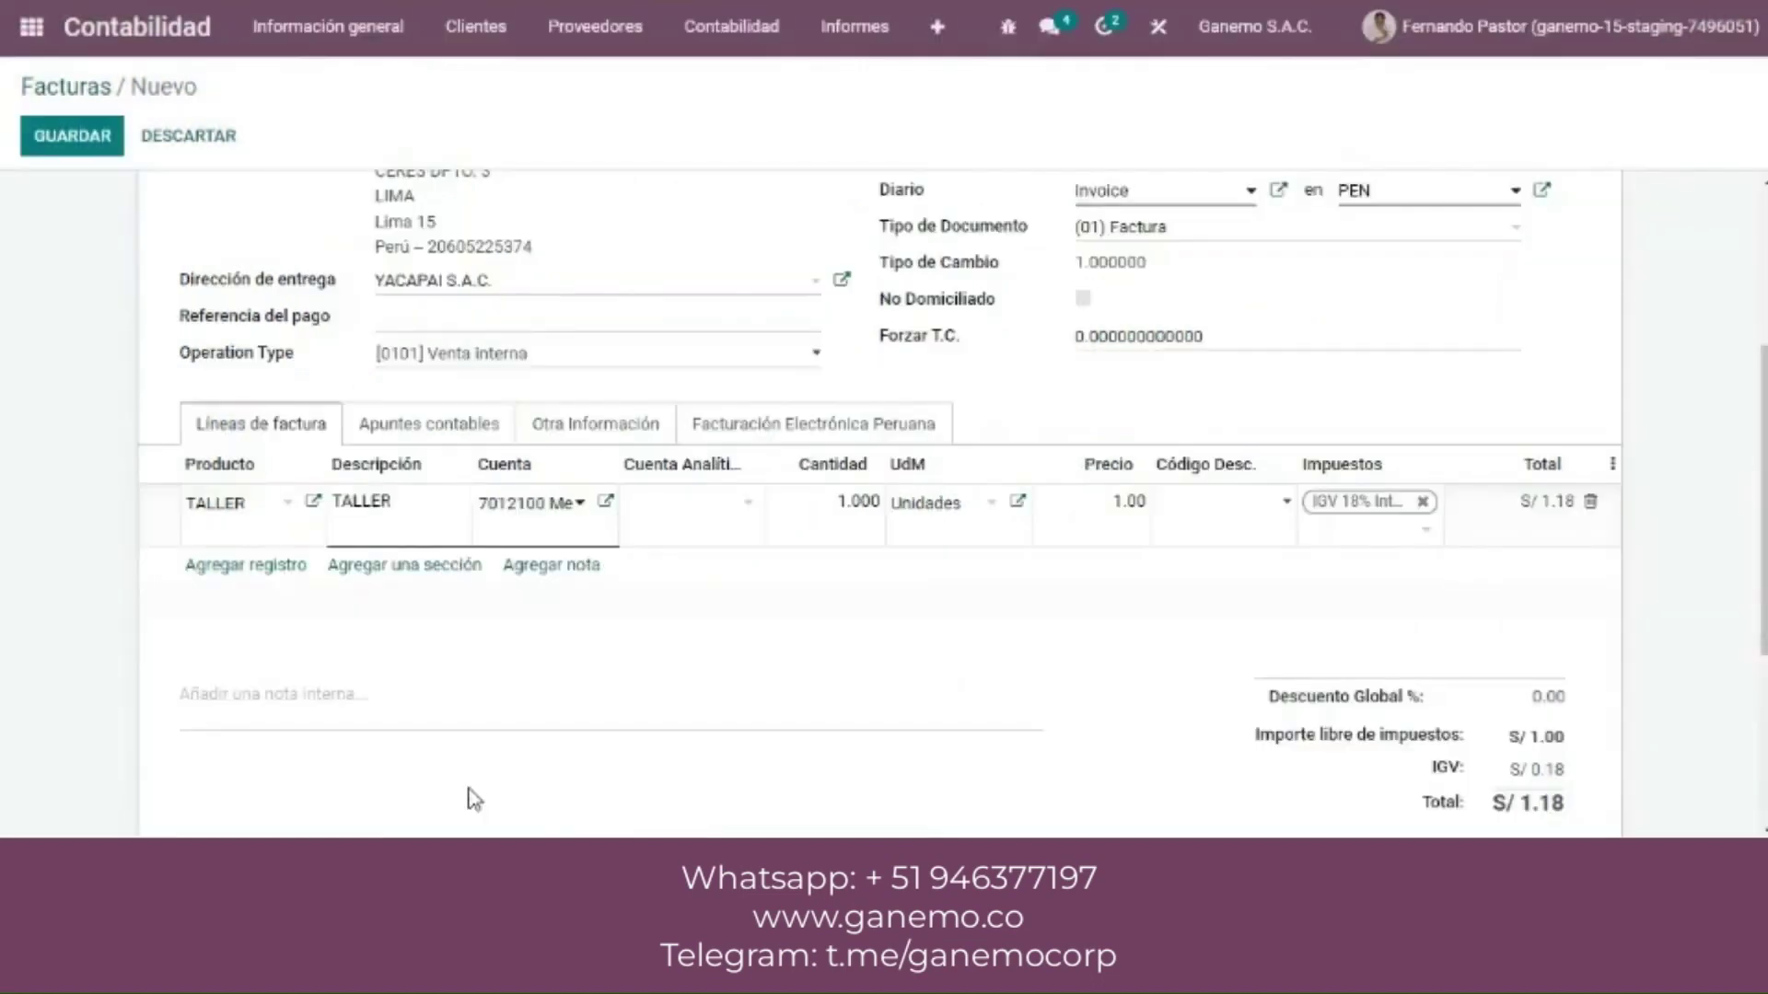
# Step: Check the draft invoice's payment terms field and open the 12% Detracción, Saldo Contado term from the Plazos de pago list
pyautogui.click(1117, 499)
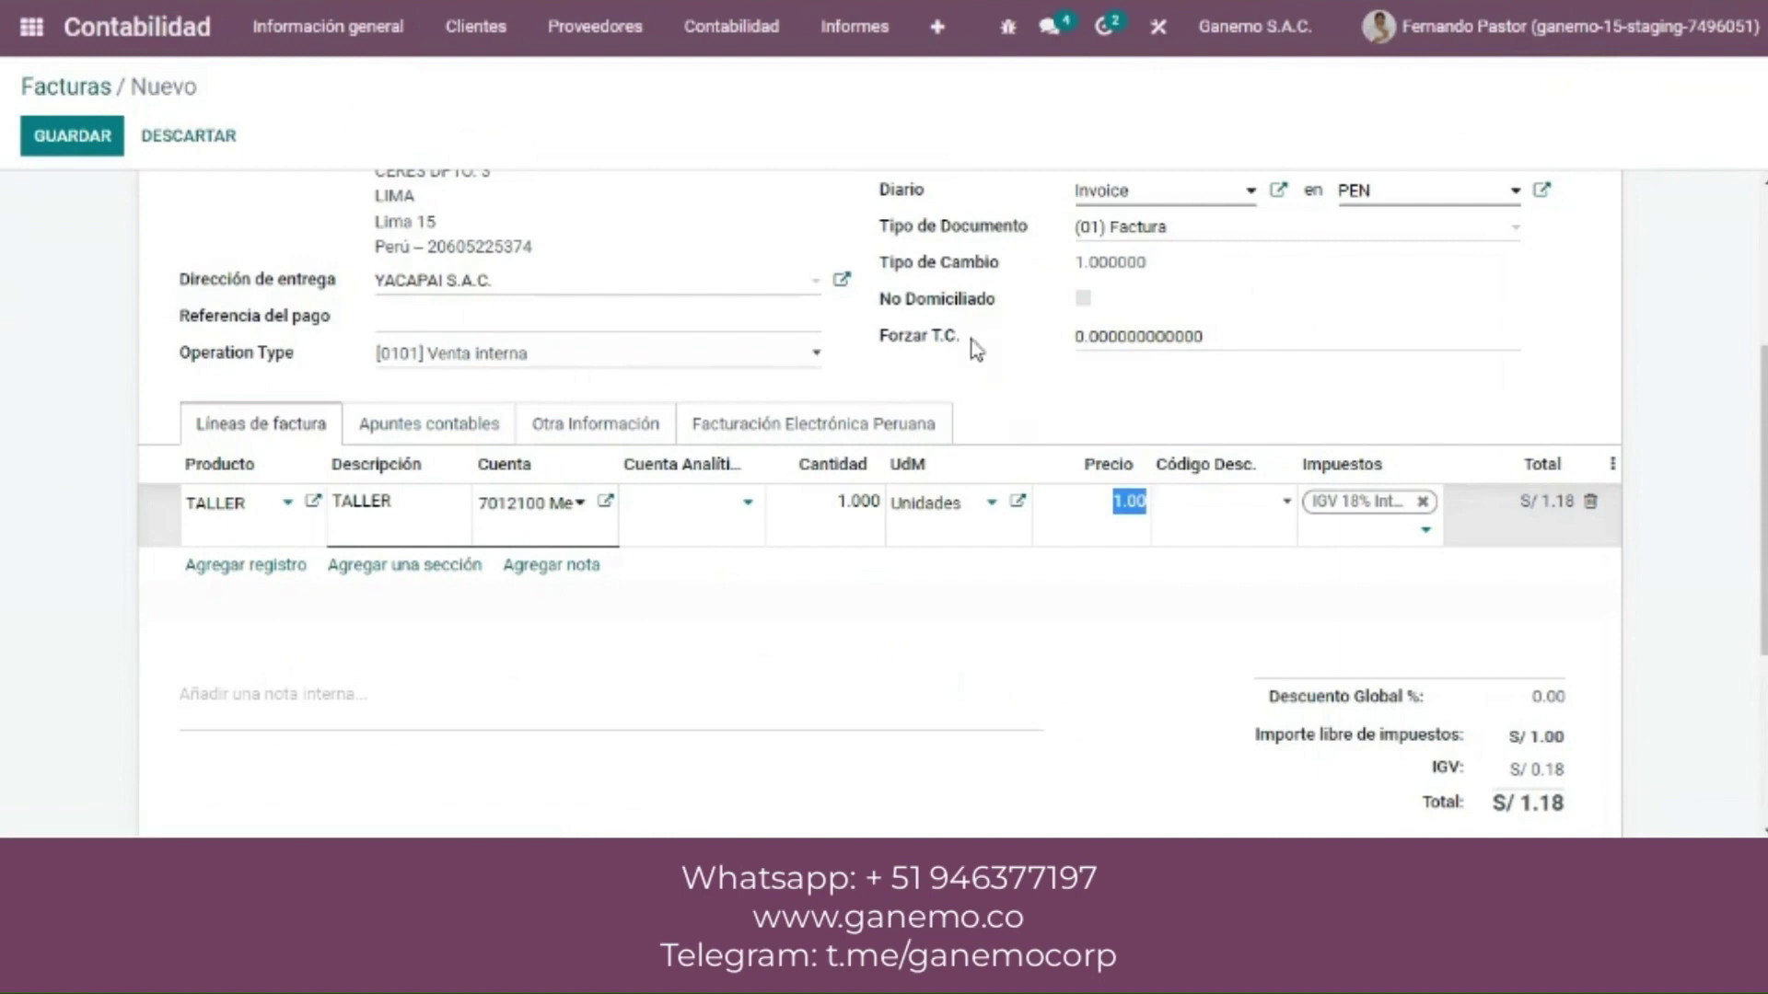
pyautogui.scroll(3, 879, 504)
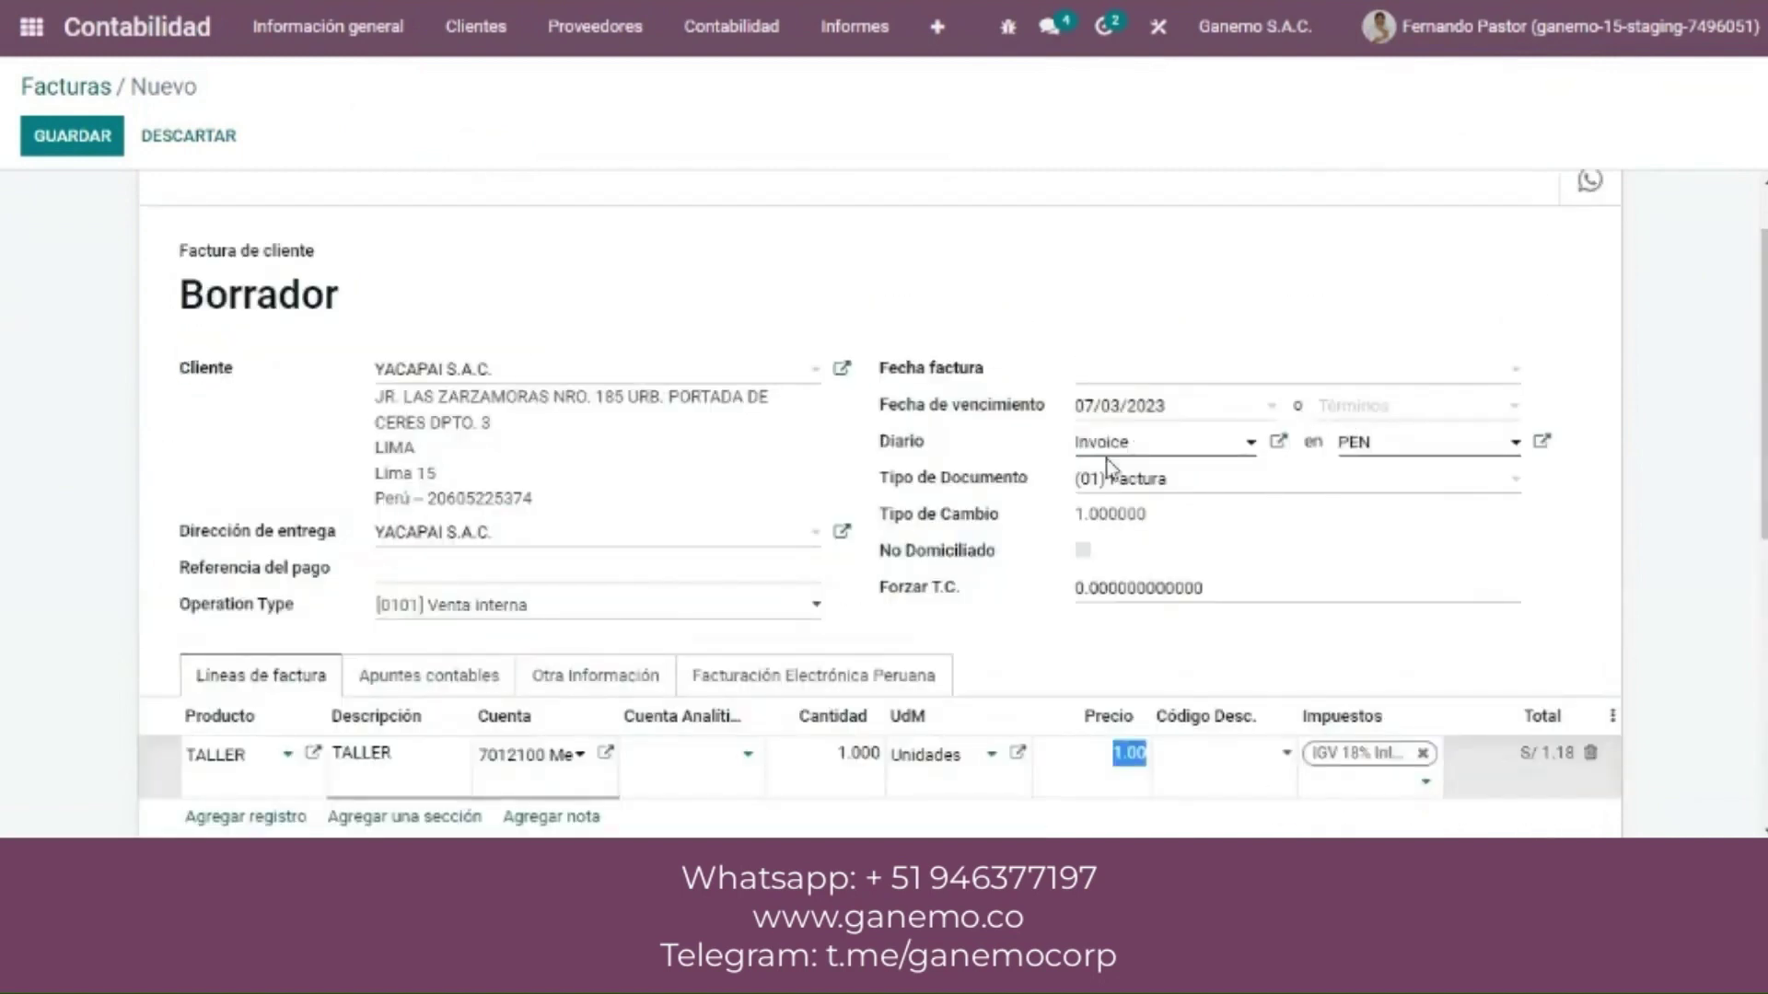
pyautogui.click(1404, 416)
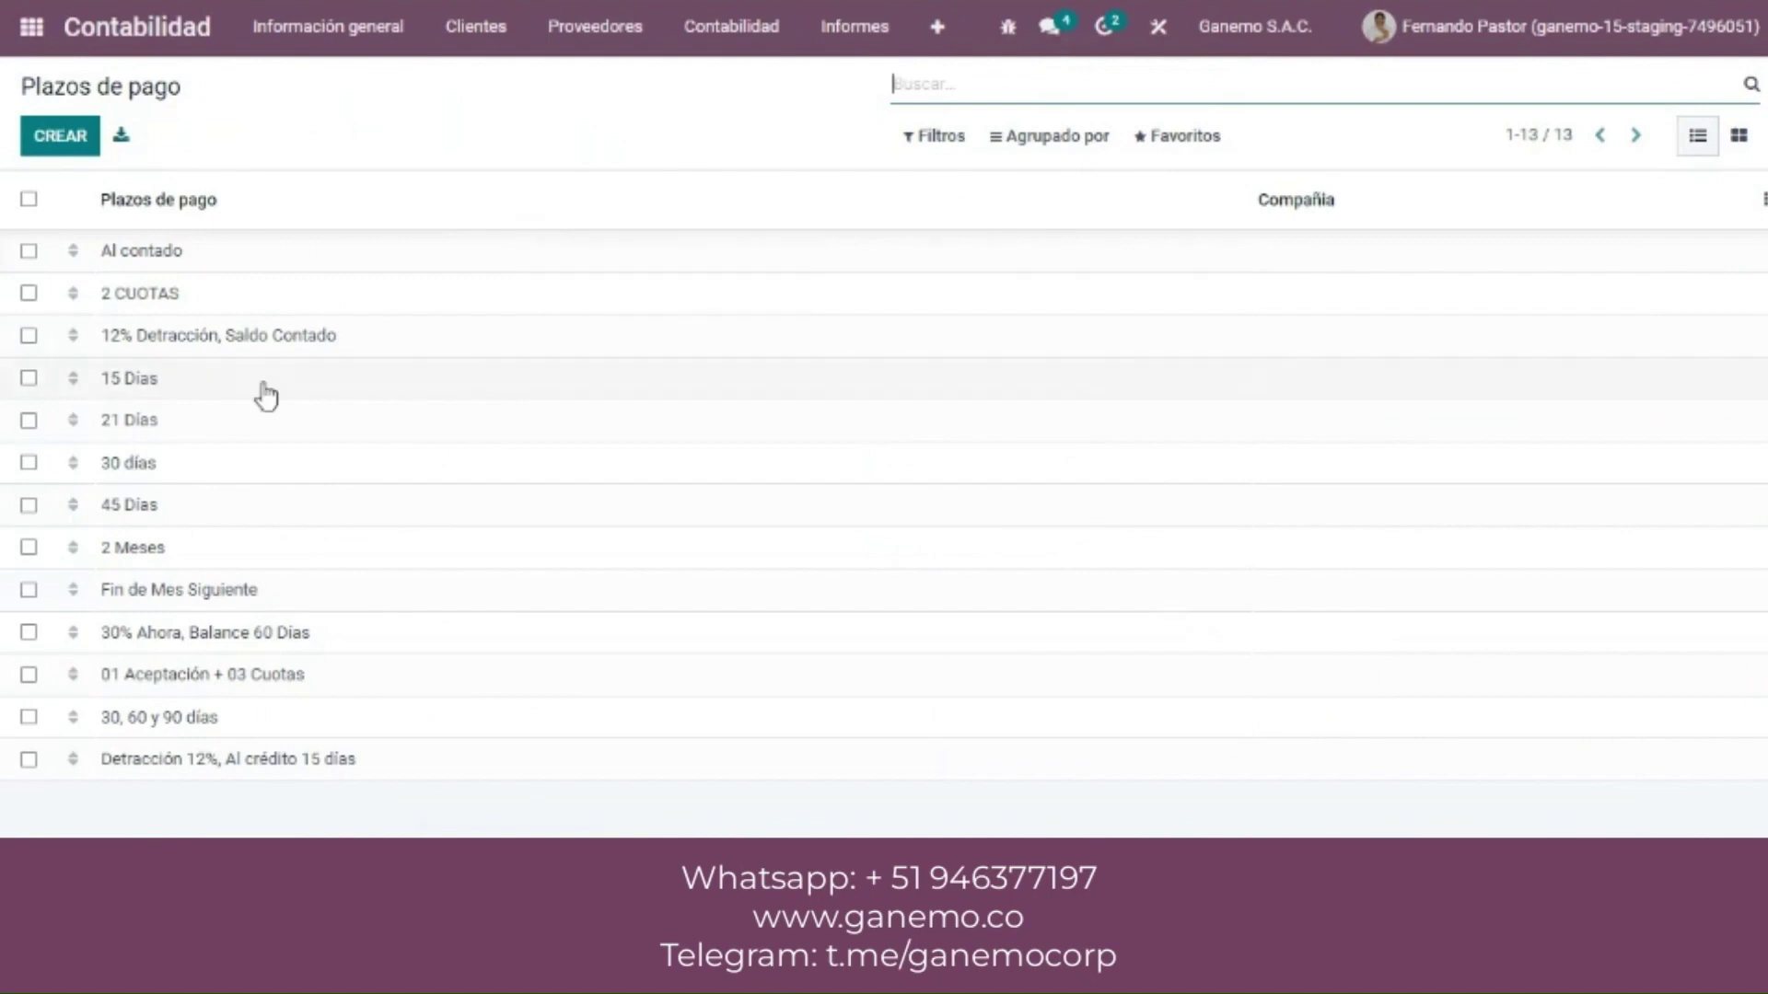
pyautogui.click(327, 348)
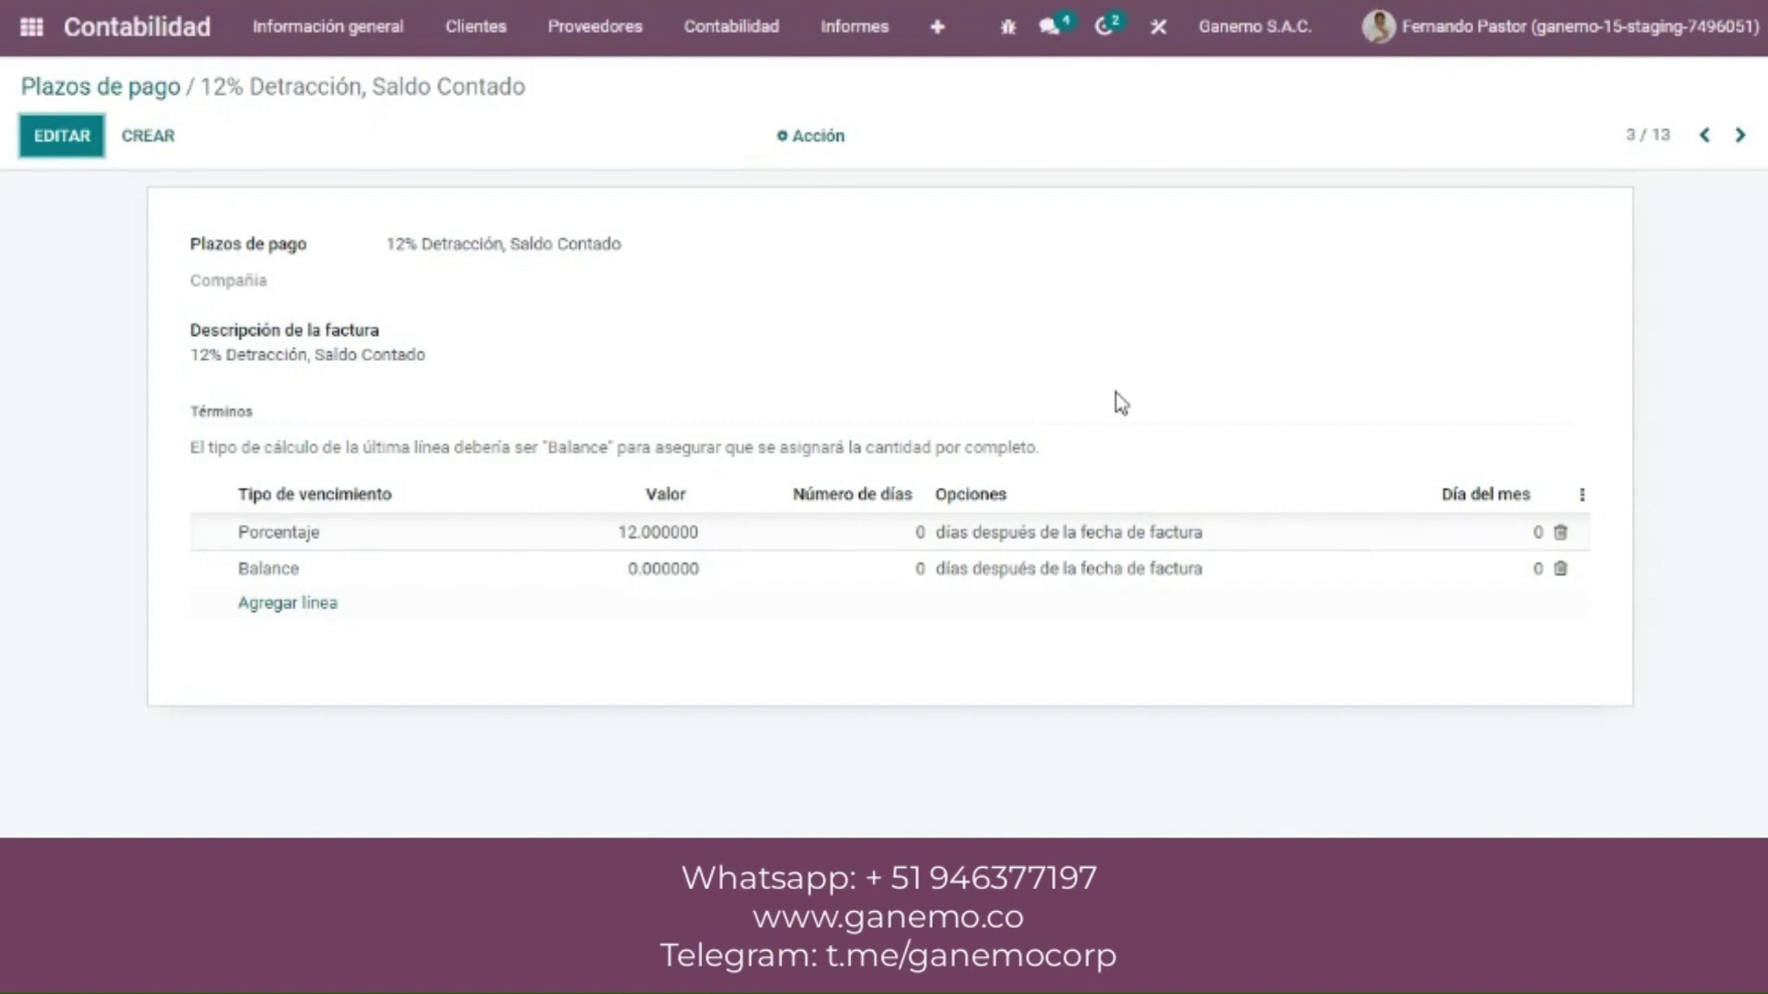
pyautogui.moveTo(359, 506)
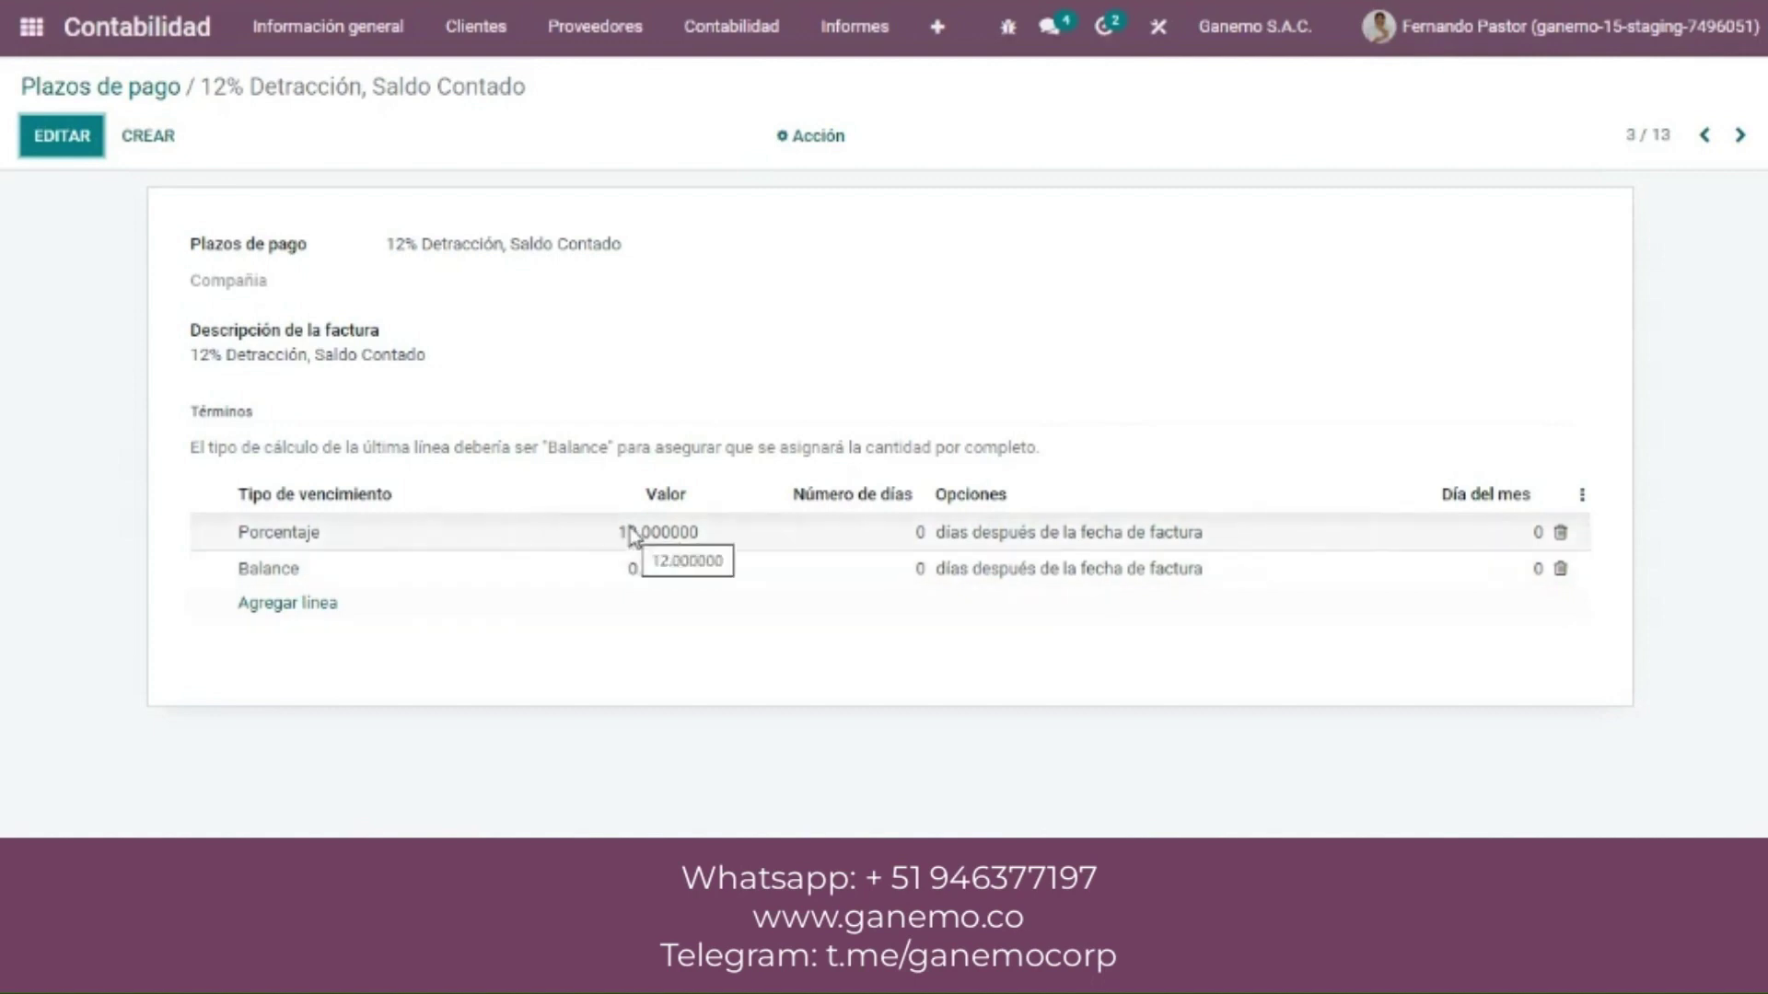
# Step: Review the percentage line's value, rounding factor and detraction option in the 12% Detracción, Saldo Contado term, and save without altering them
pyautogui.click(403, 537)
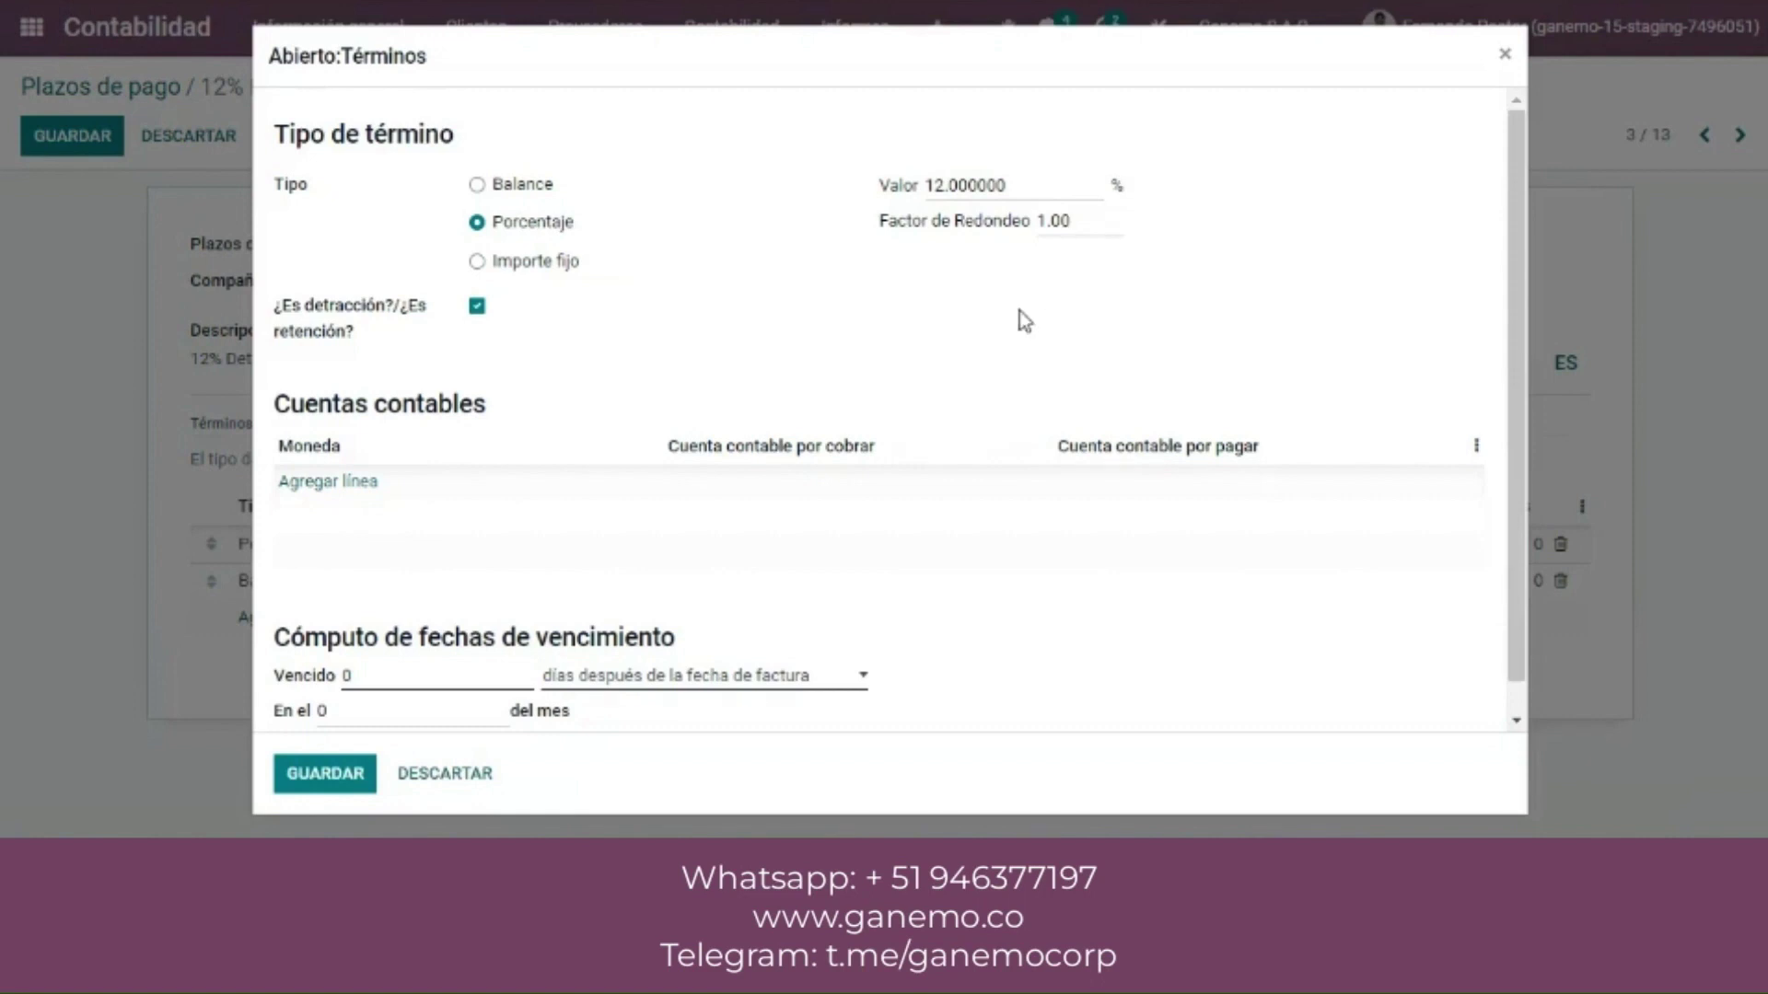
pyautogui.moveTo(946, 176); pyautogui.dragTo(925, 180)
pyautogui.click(875, 278)
pyautogui.doubleClick(1092, 225)
pyautogui.click(1059, 309)
pyautogui.click(346, 776)
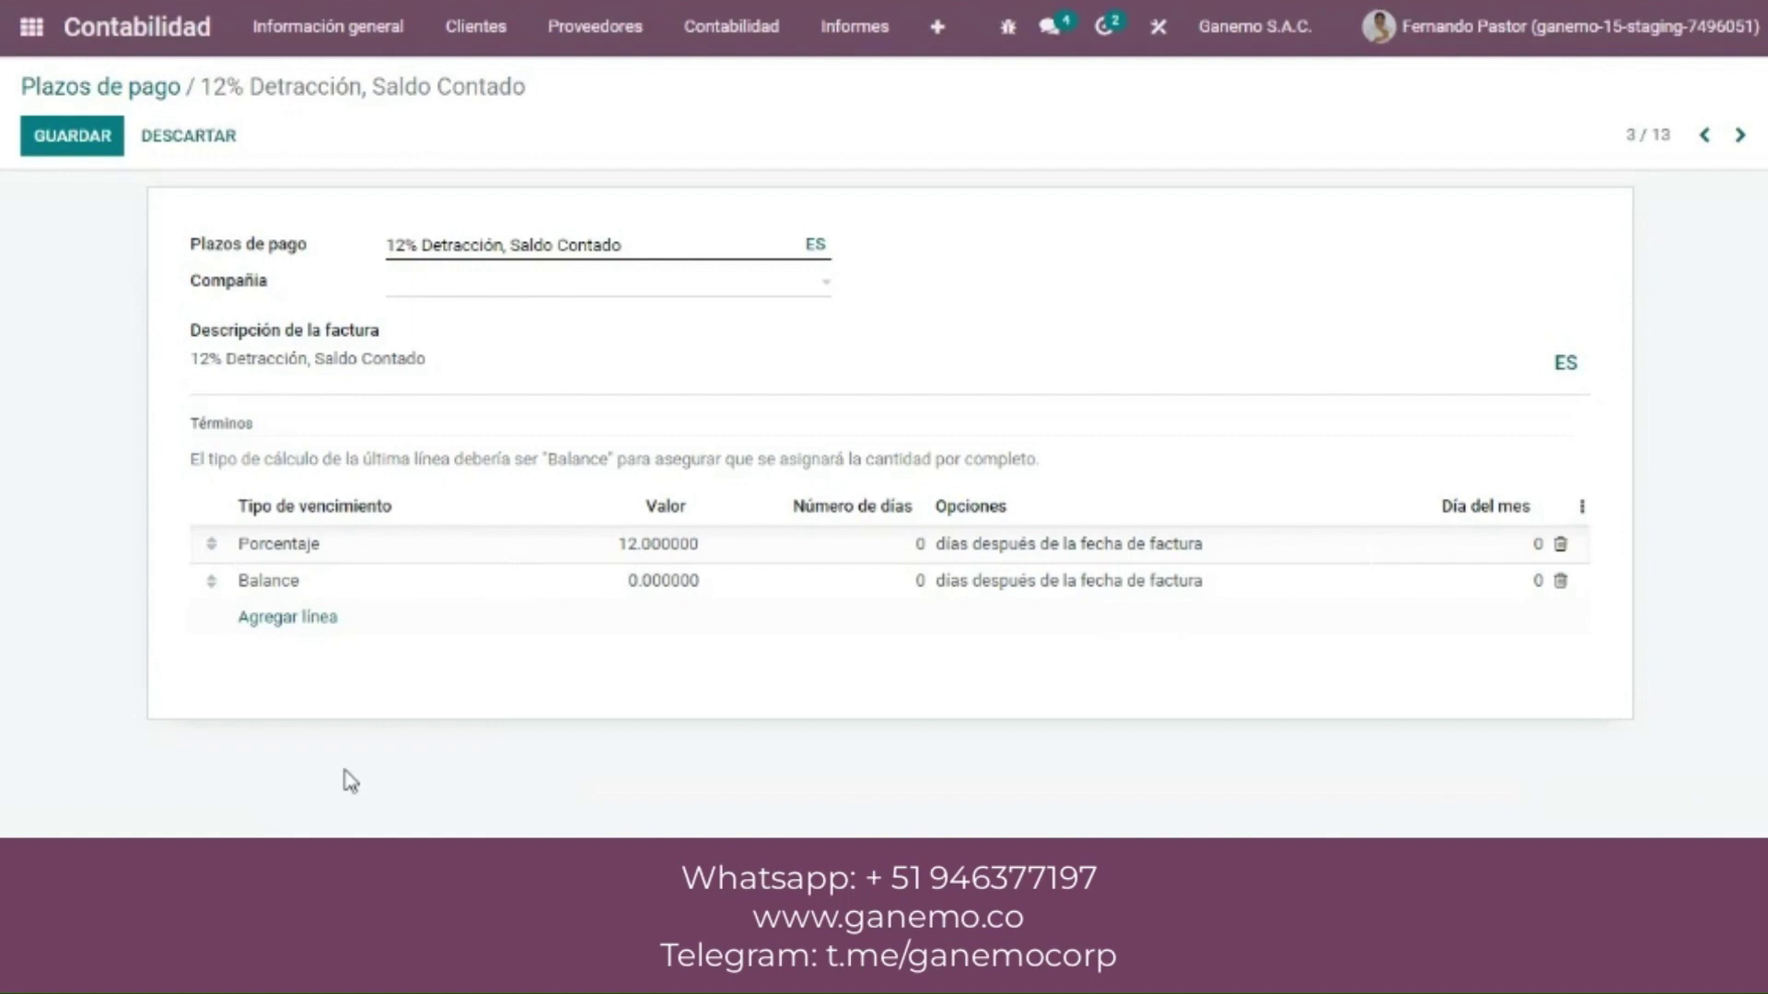
pyautogui.click(89, 152)
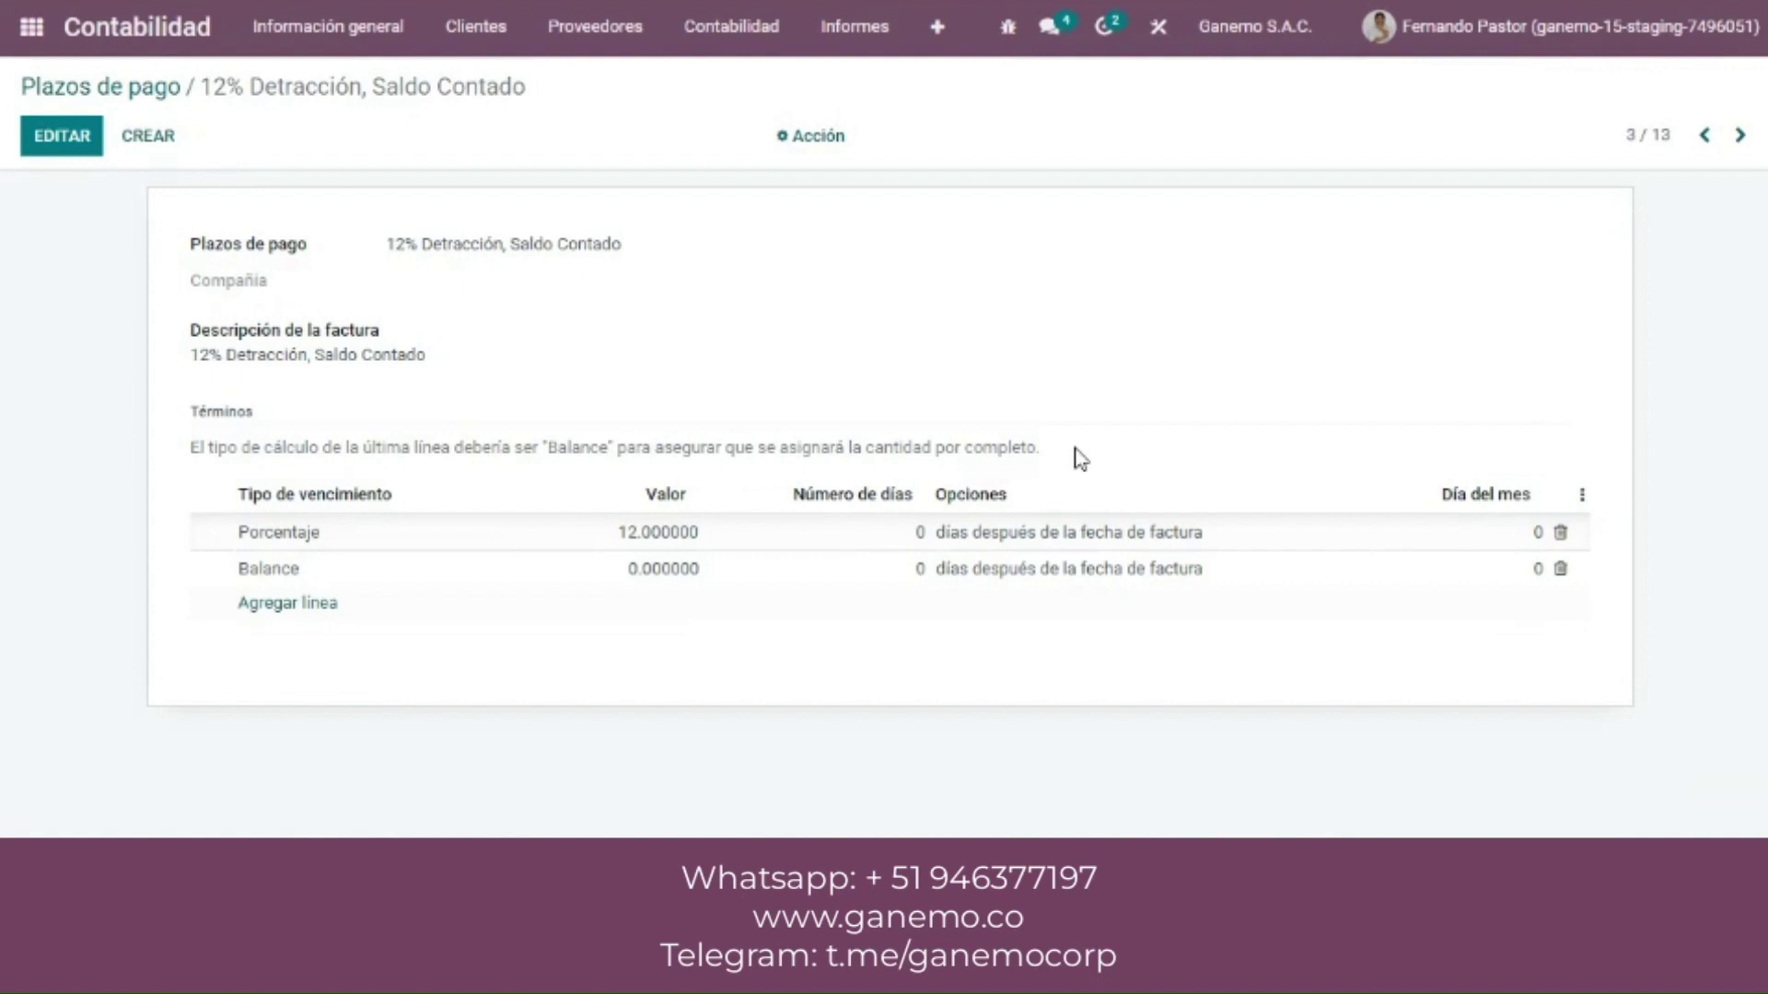
# Step: Return to the payment terms list and open the 2 CUOTAS term
pyautogui.click(104, 92)
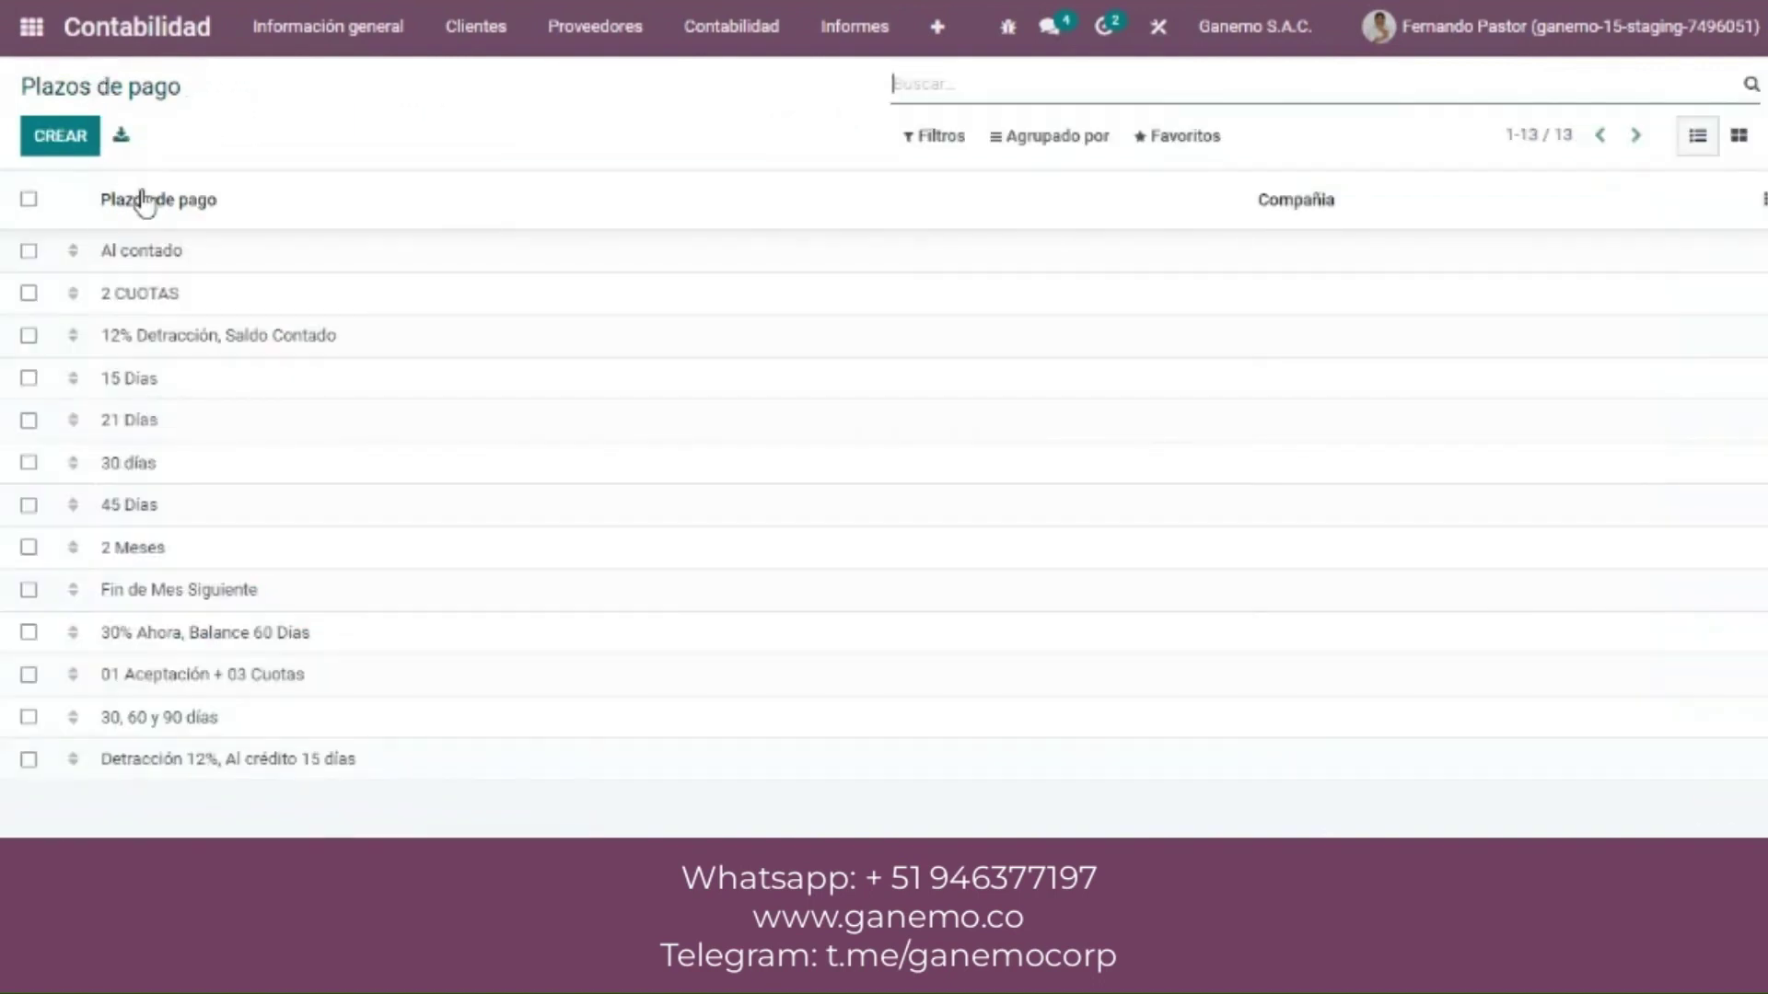
pyautogui.click(164, 300)
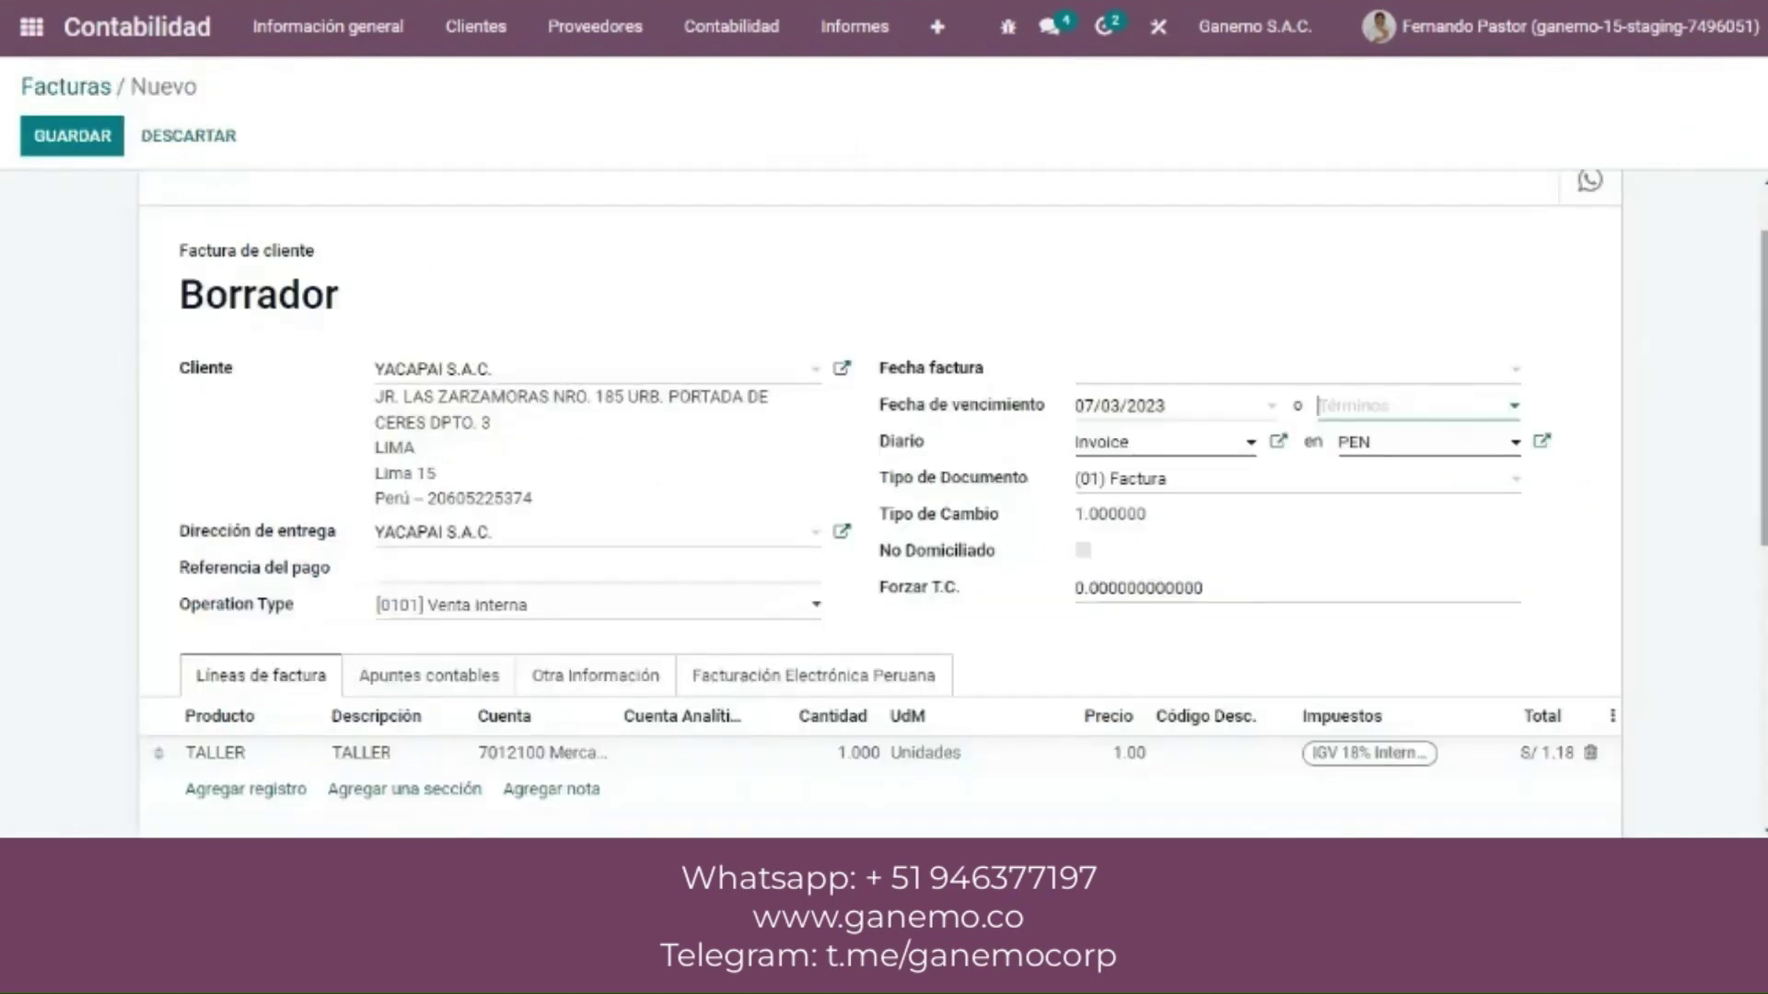
# Step: Set the unit price of the TALLER line on the draft invoice to 100
pyautogui.scroll(-2, 884, 461)
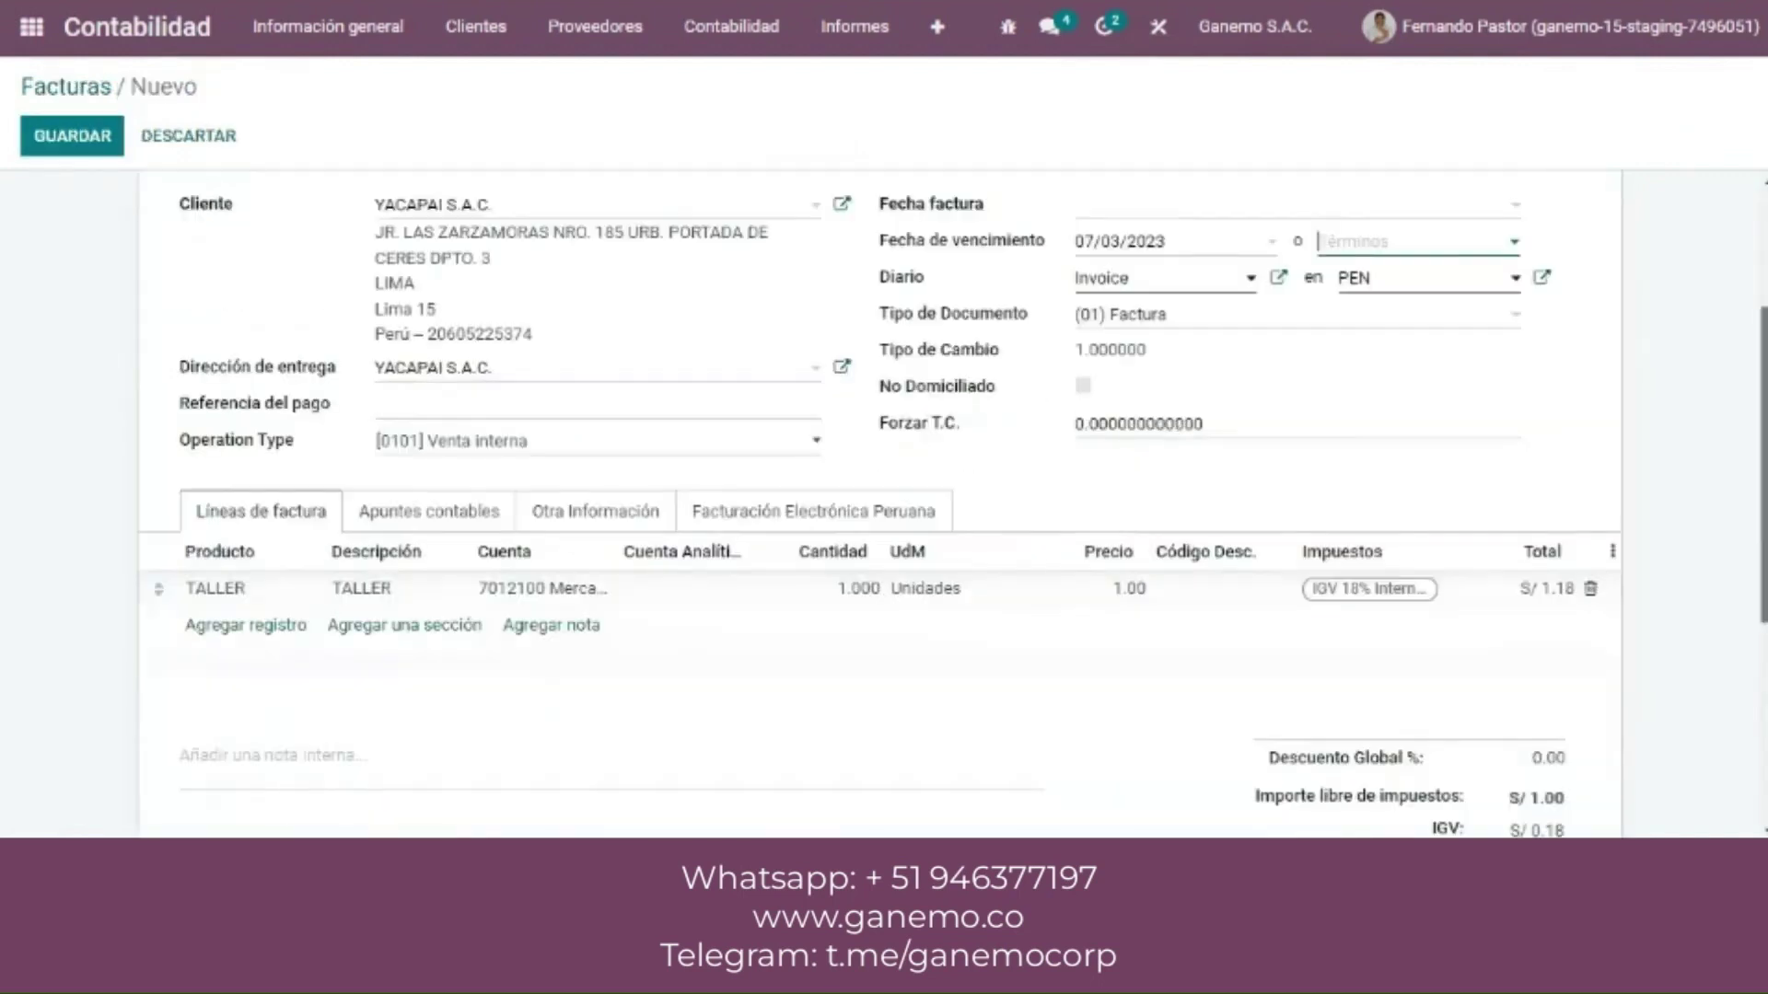
pyautogui.scroll(-1, 884, 505)
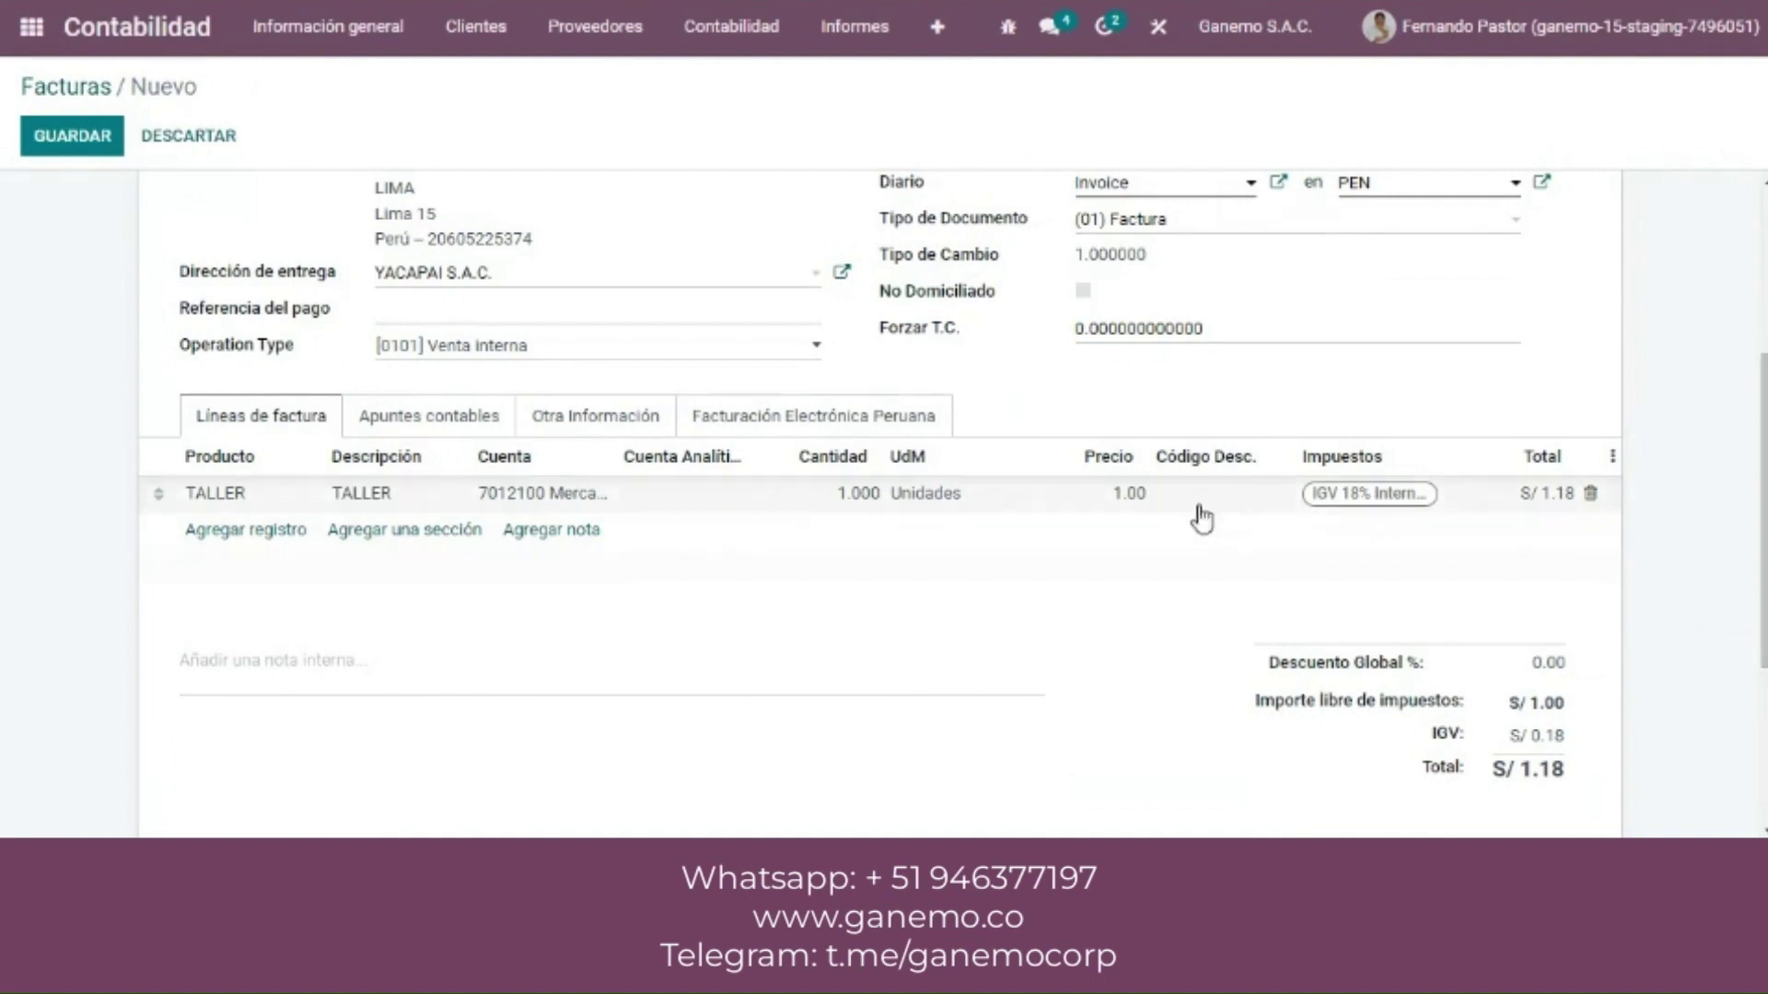
pyautogui.click(1119, 493)
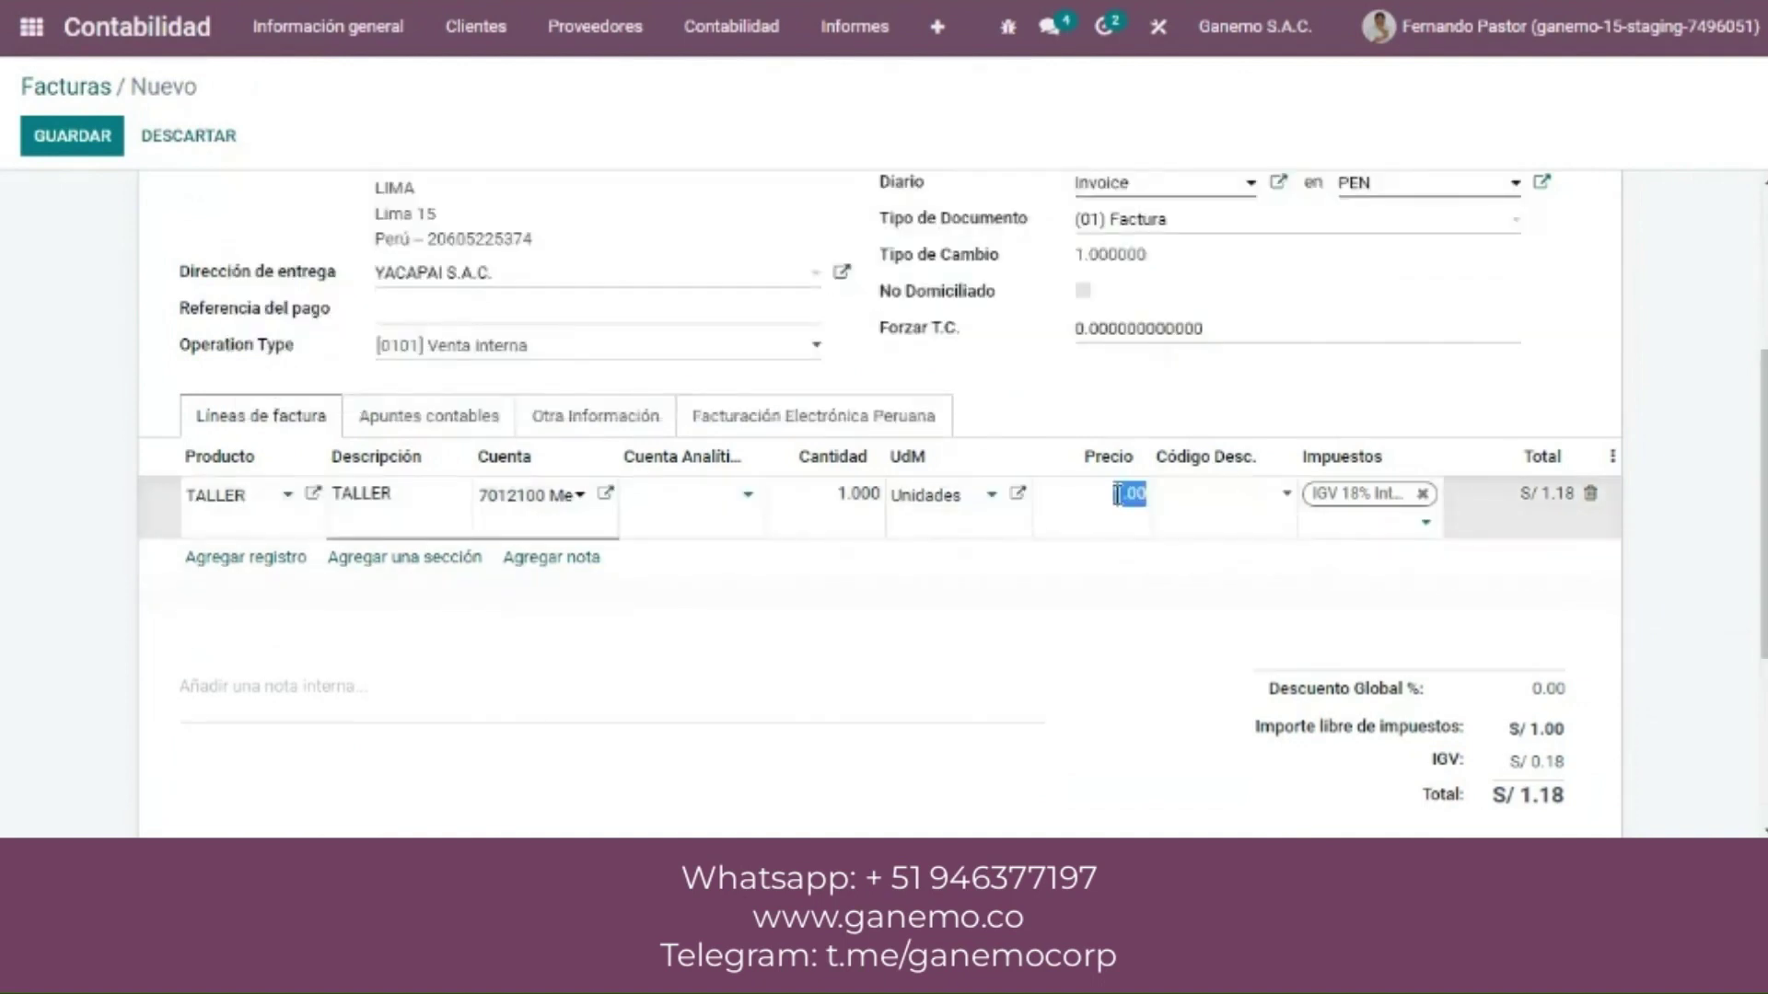
pyautogui.write('100')
pyautogui.click(1639, 492)
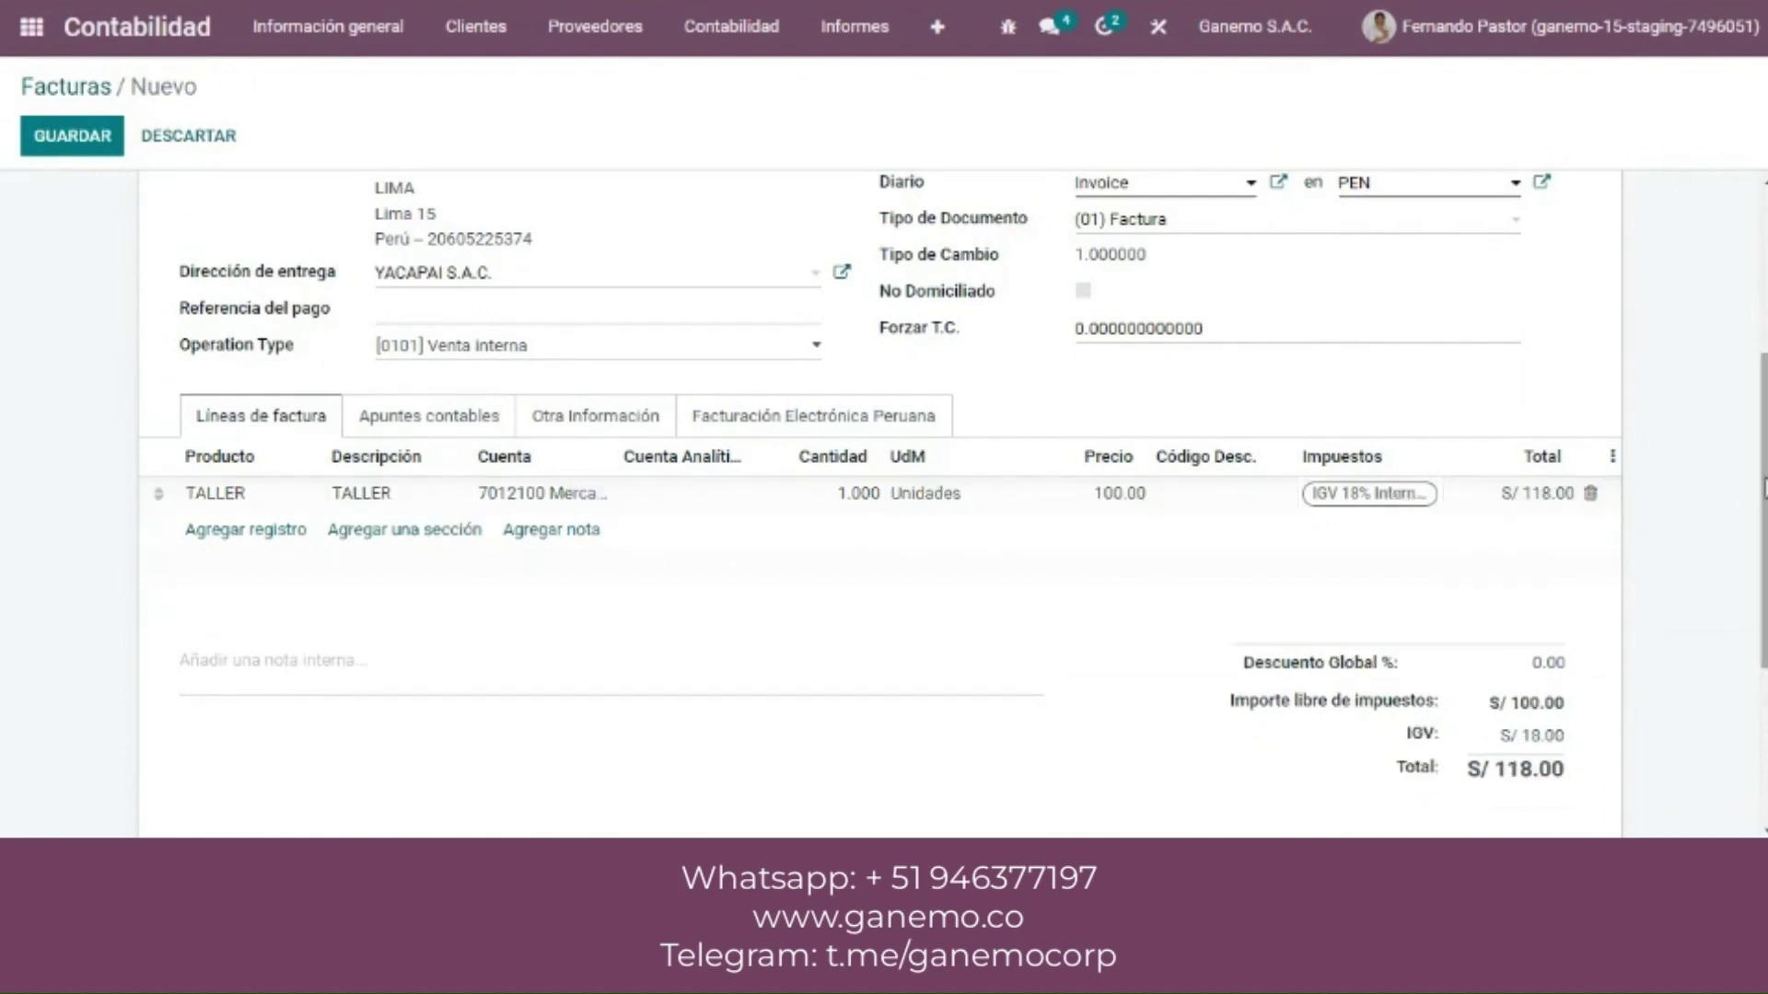
# Step: Check the draft invoice's line and totals, save the invoice and confirm it for posting
pyautogui.moveTo(1760, 485); pyautogui.dragTo(1760, 573)
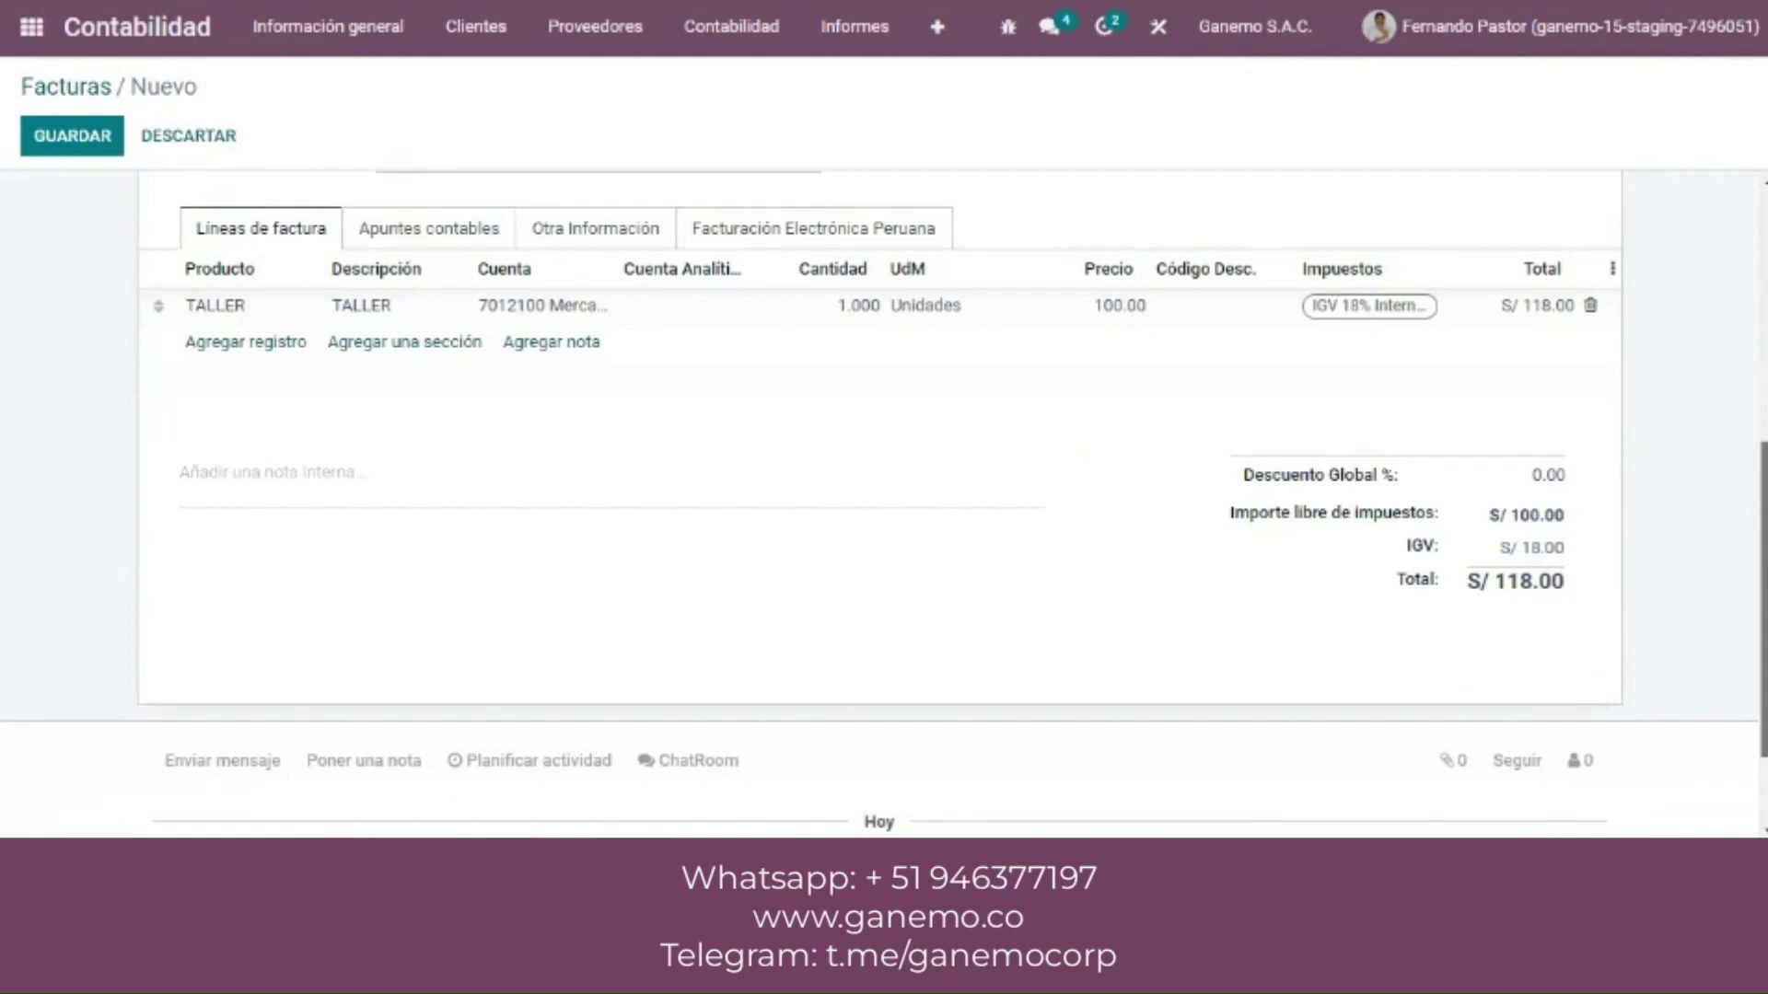
pyautogui.scroll(2, 1606, 682)
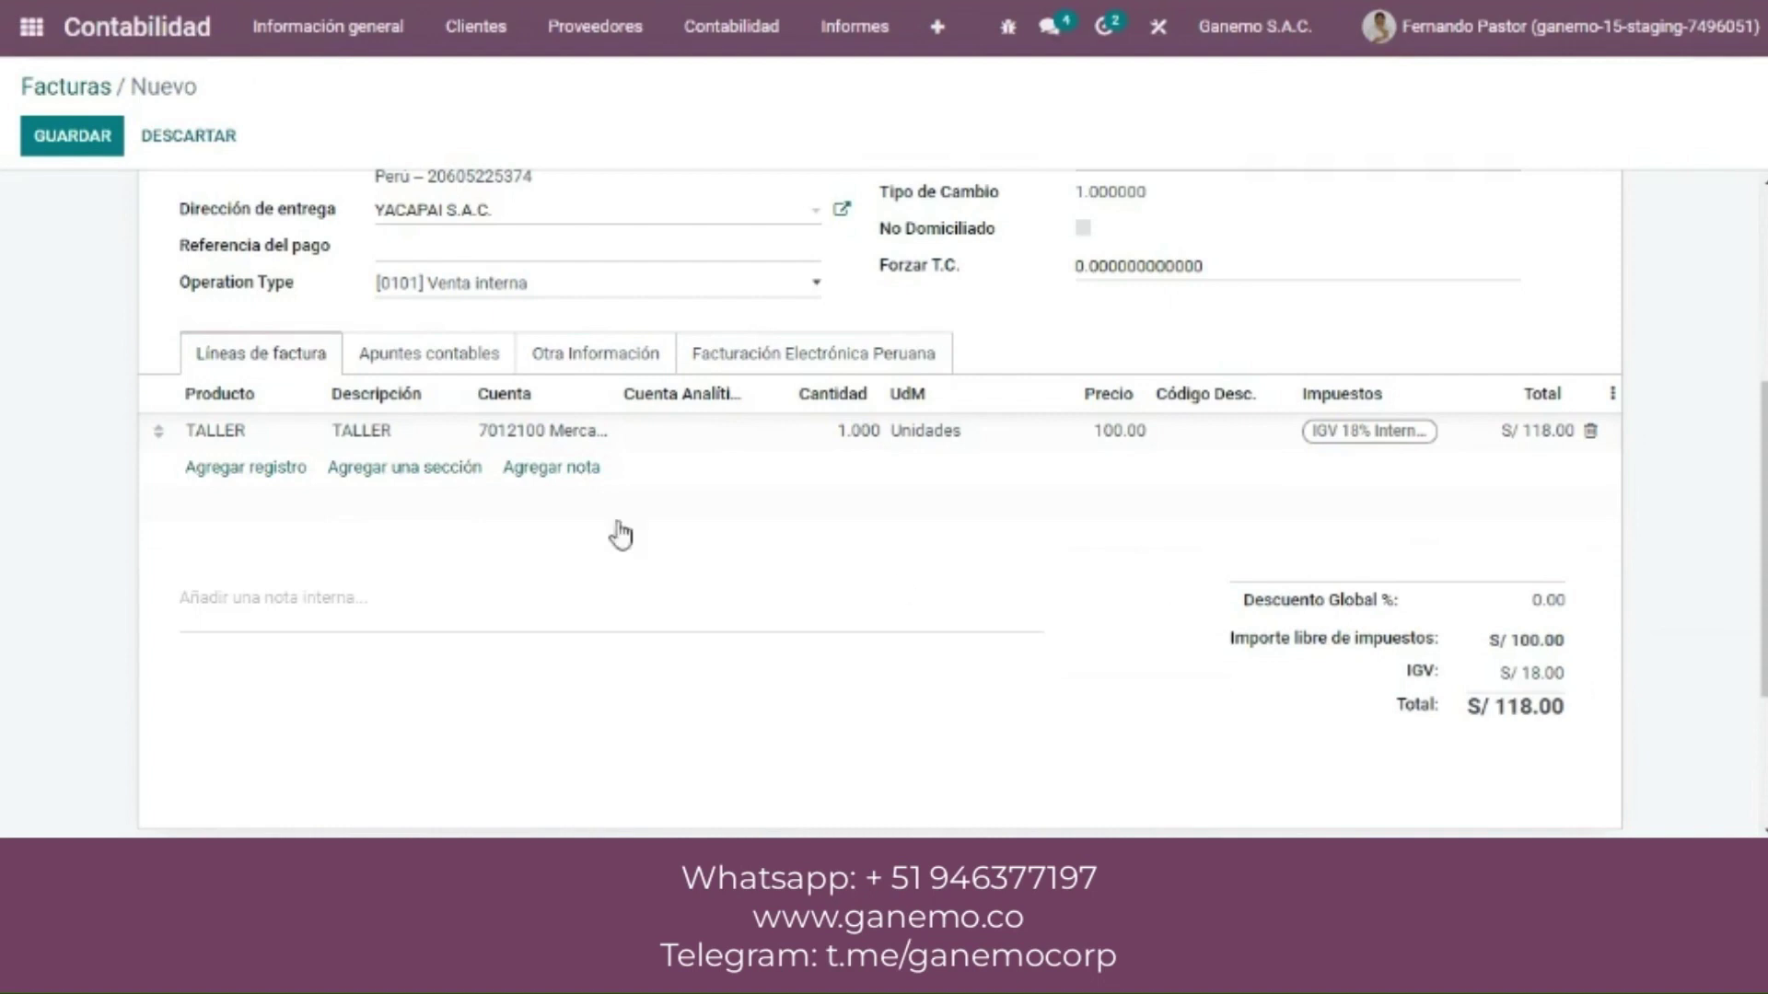
pyautogui.click(64, 145)
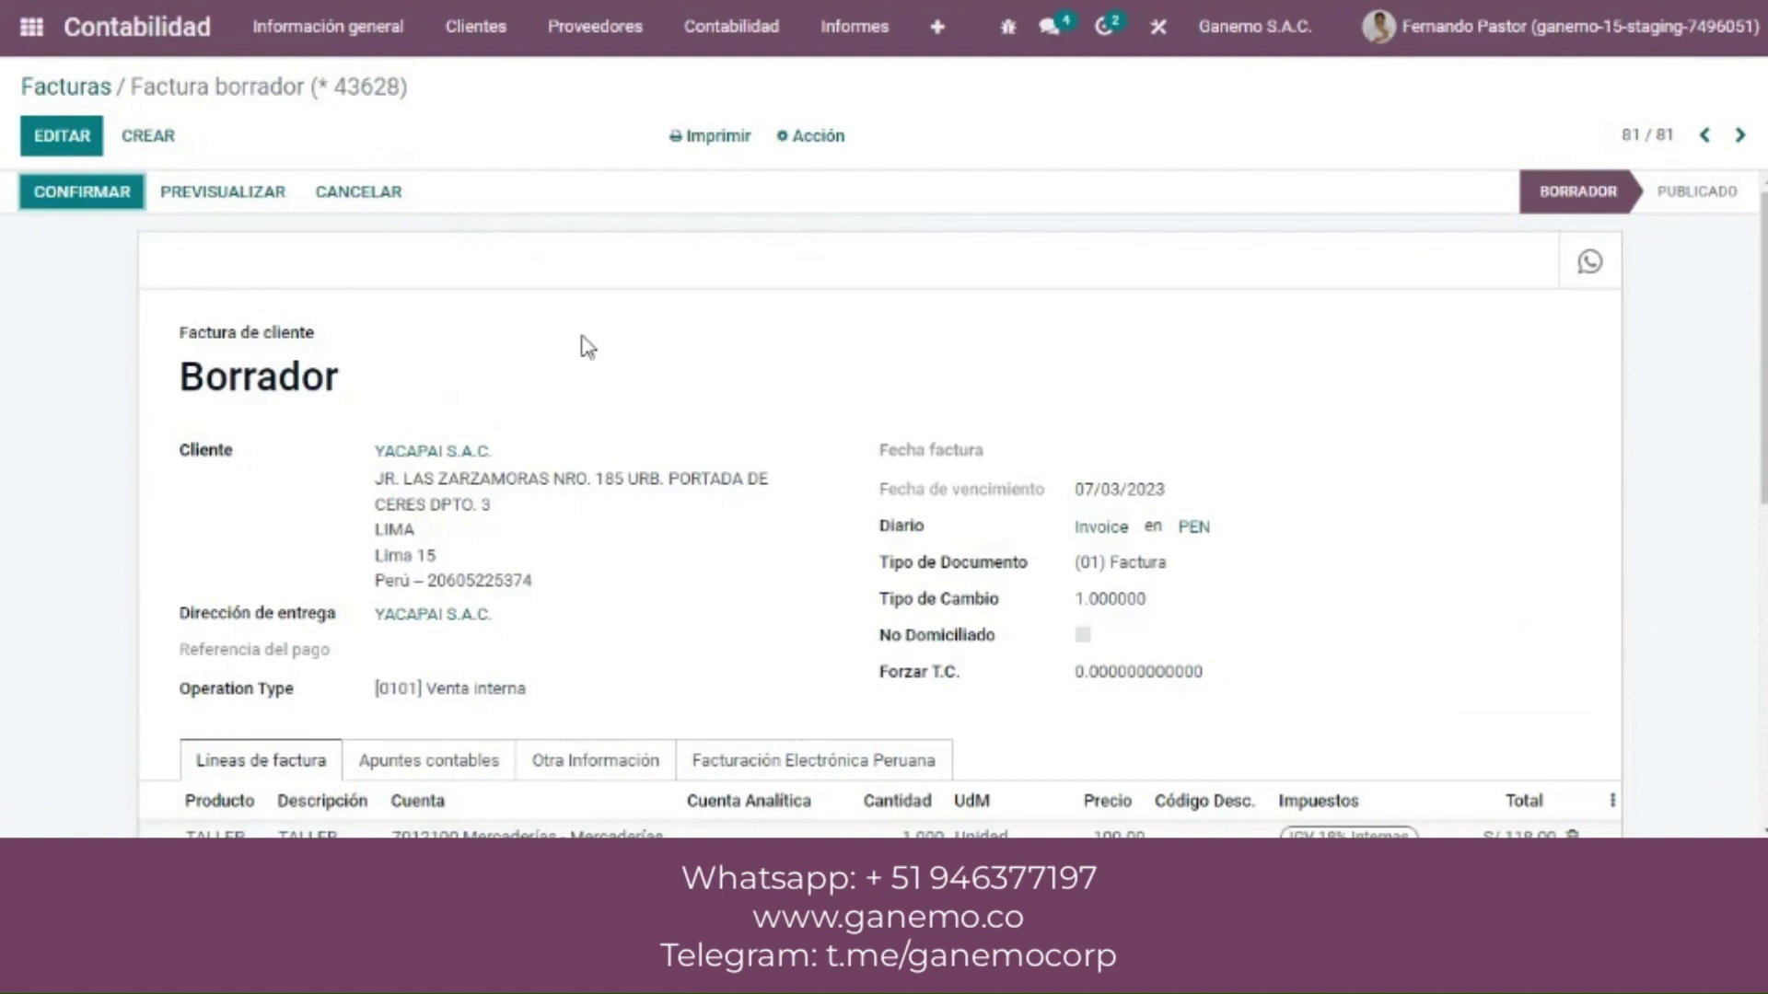
pyautogui.click(100, 194)
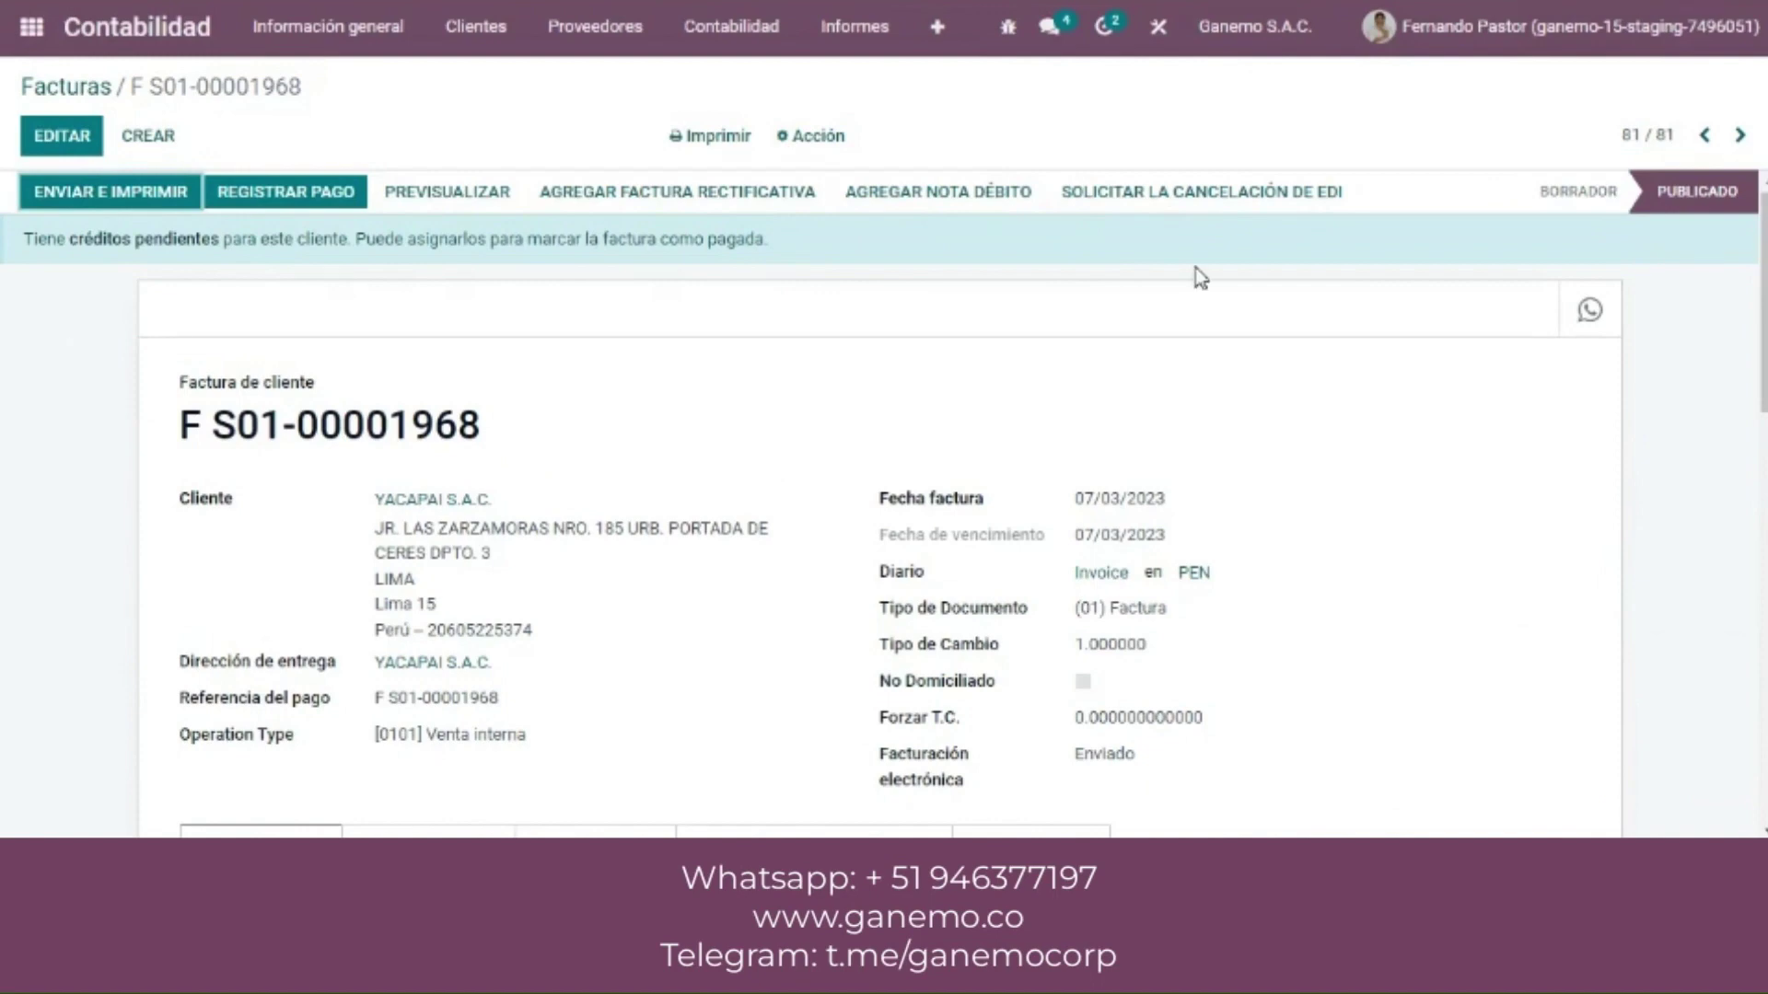
# Step: Check the posted invoice's electronic invoicing status and download the SUNAT-signed ZIP attachment from its message log
pyautogui.scroll(-3, 1242, 566)
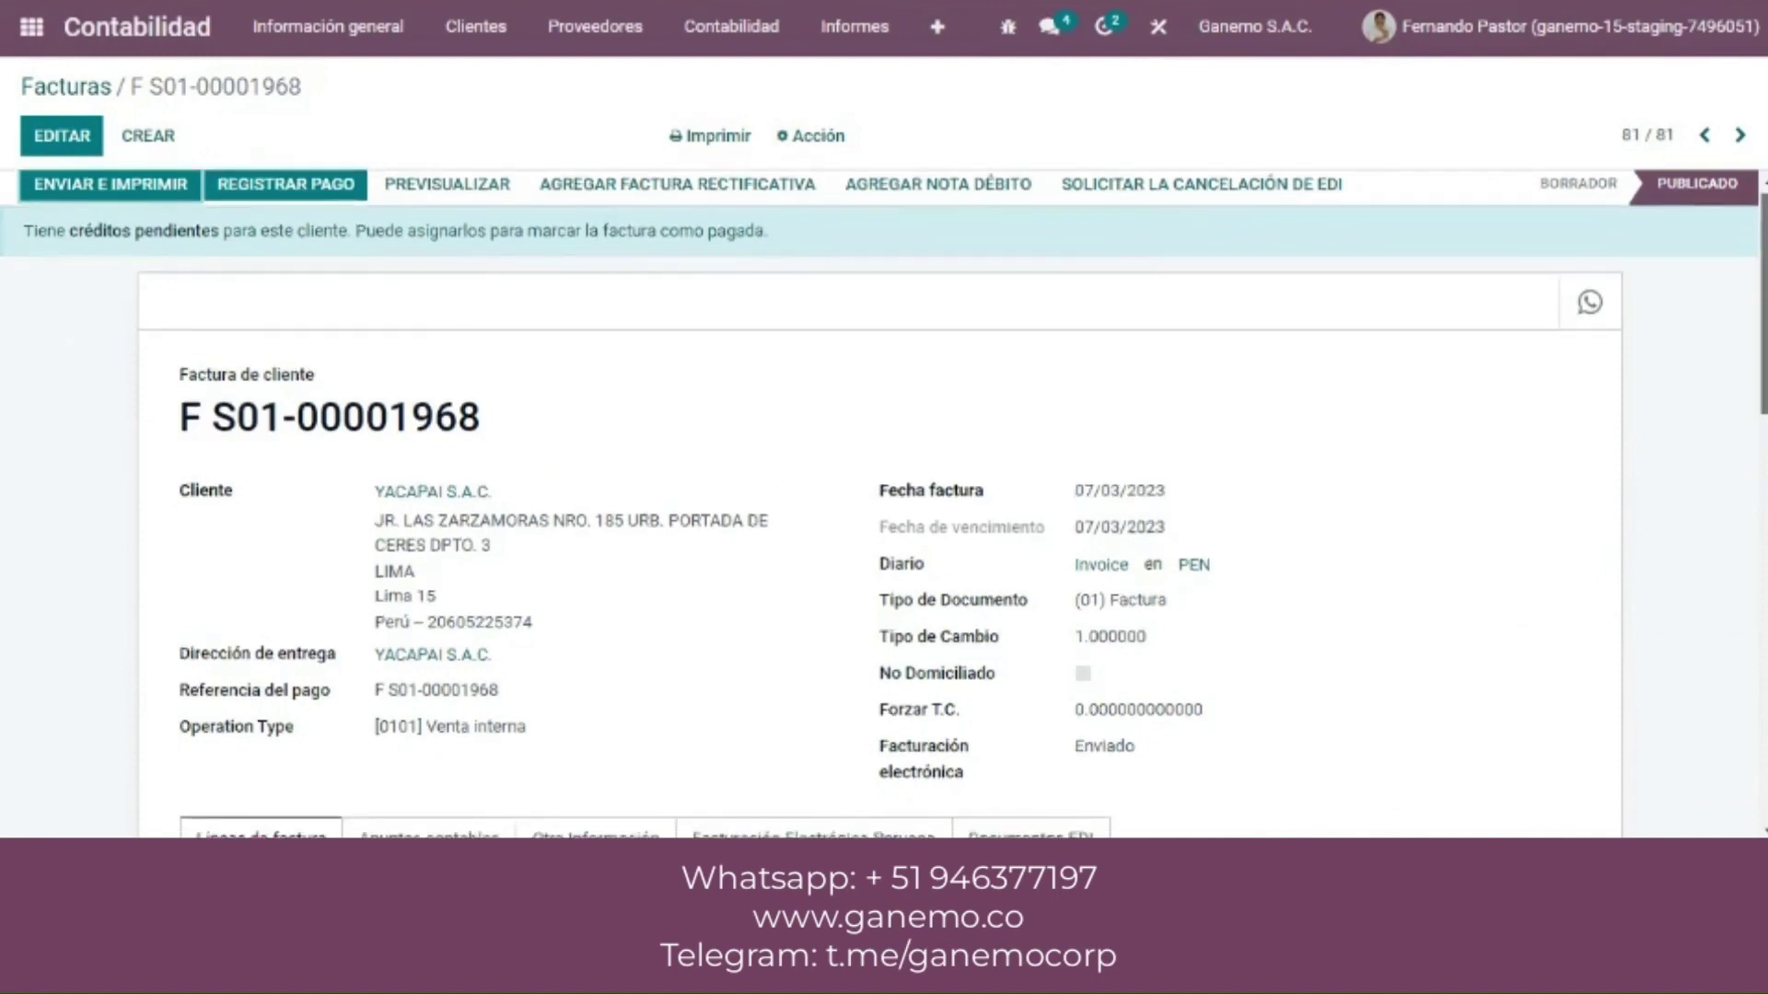
pyautogui.moveTo(1142, 527); pyautogui.dragTo(1073, 540)
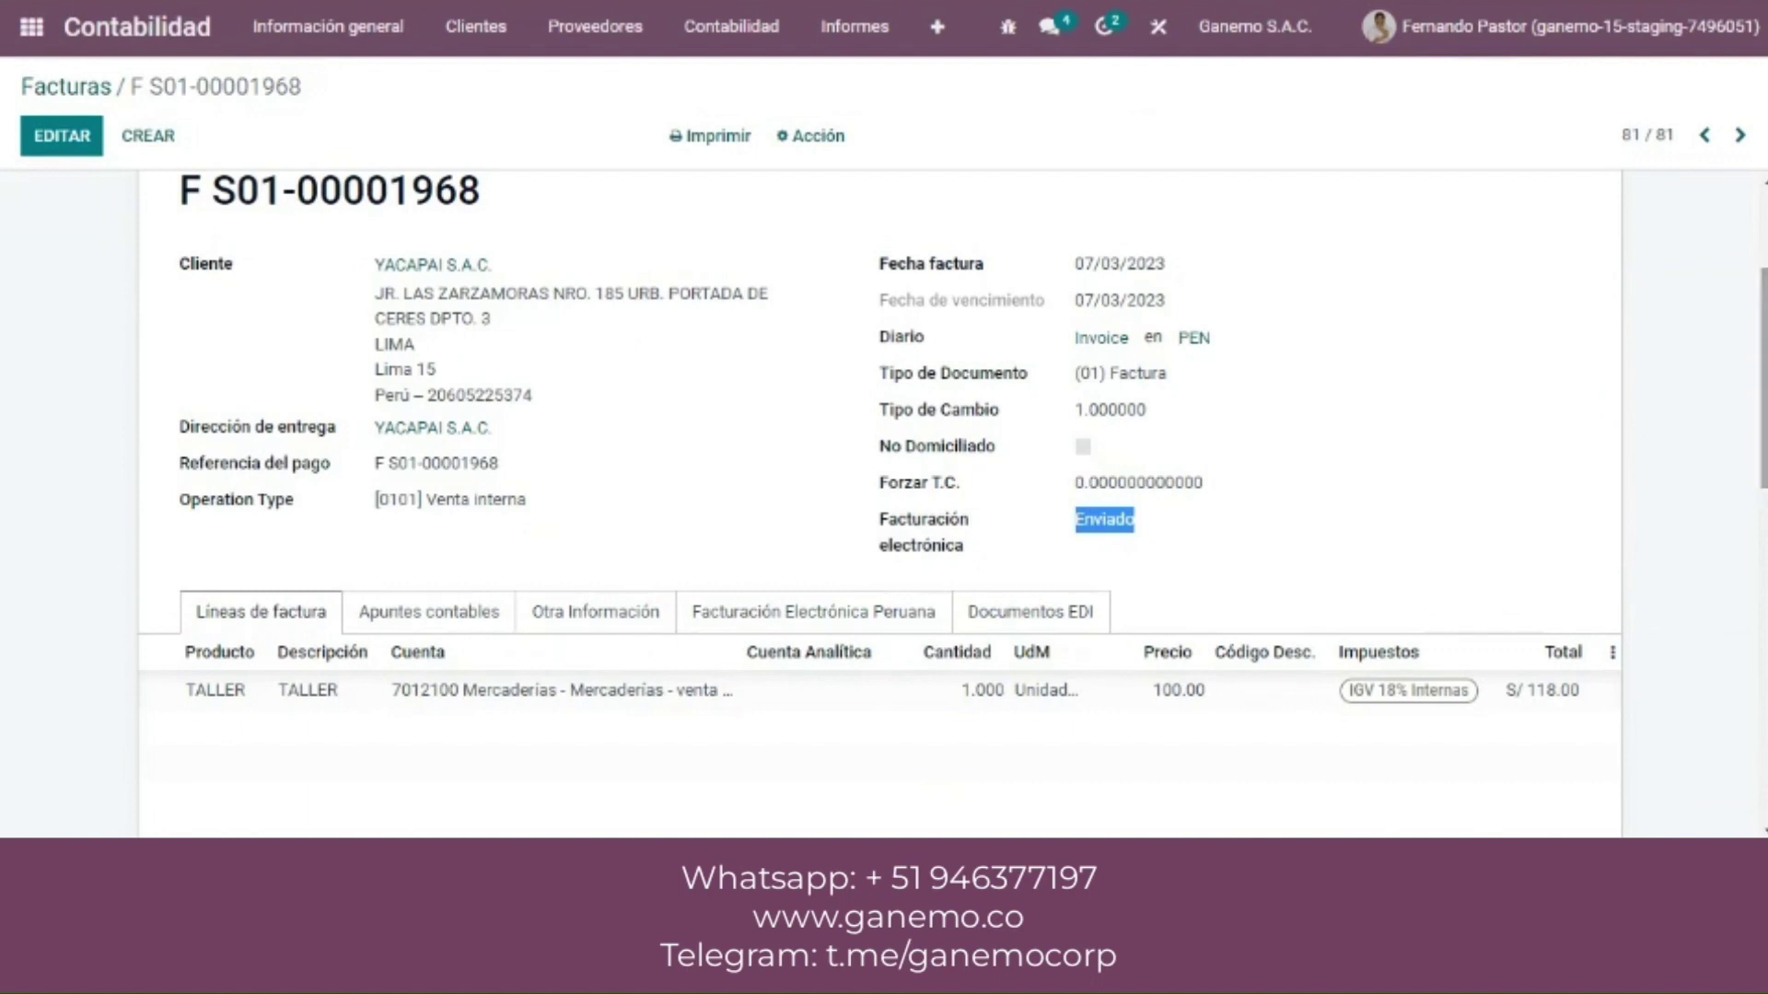
pyautogui.scroll(-5, 1761, 378)
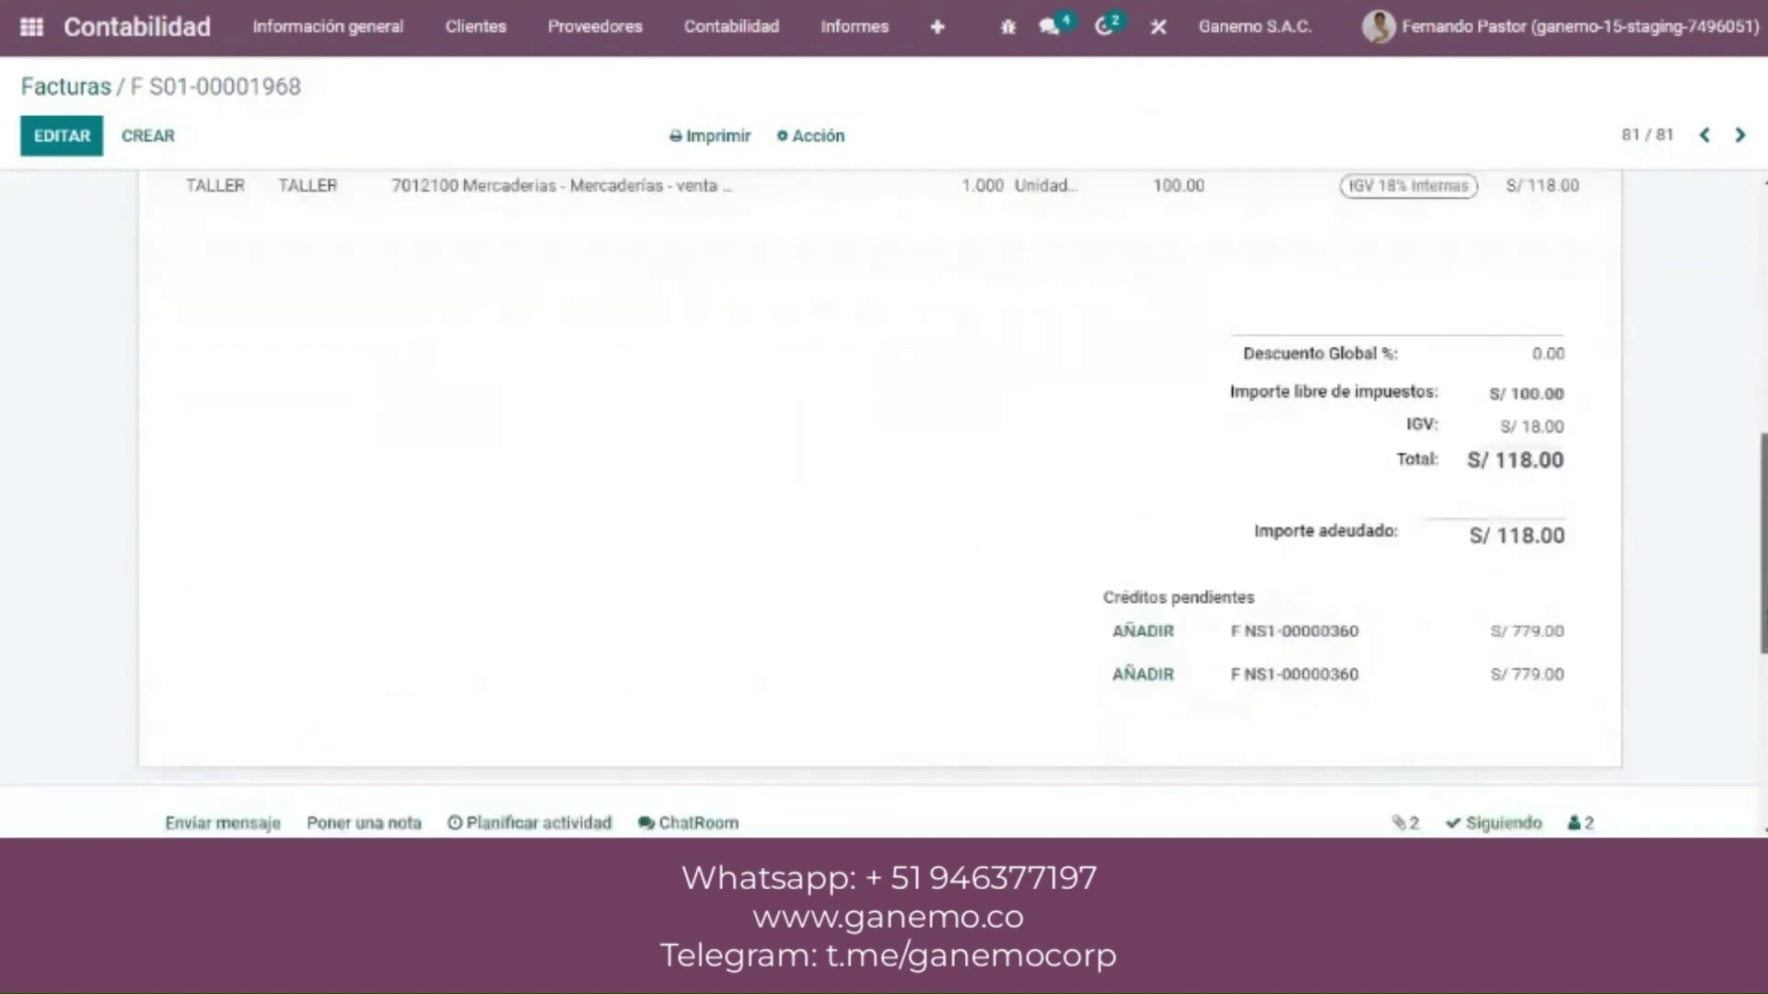
pyautogui.scroll(-1, 954, 503)
pyautogui.scroll(-3, 884, 503)
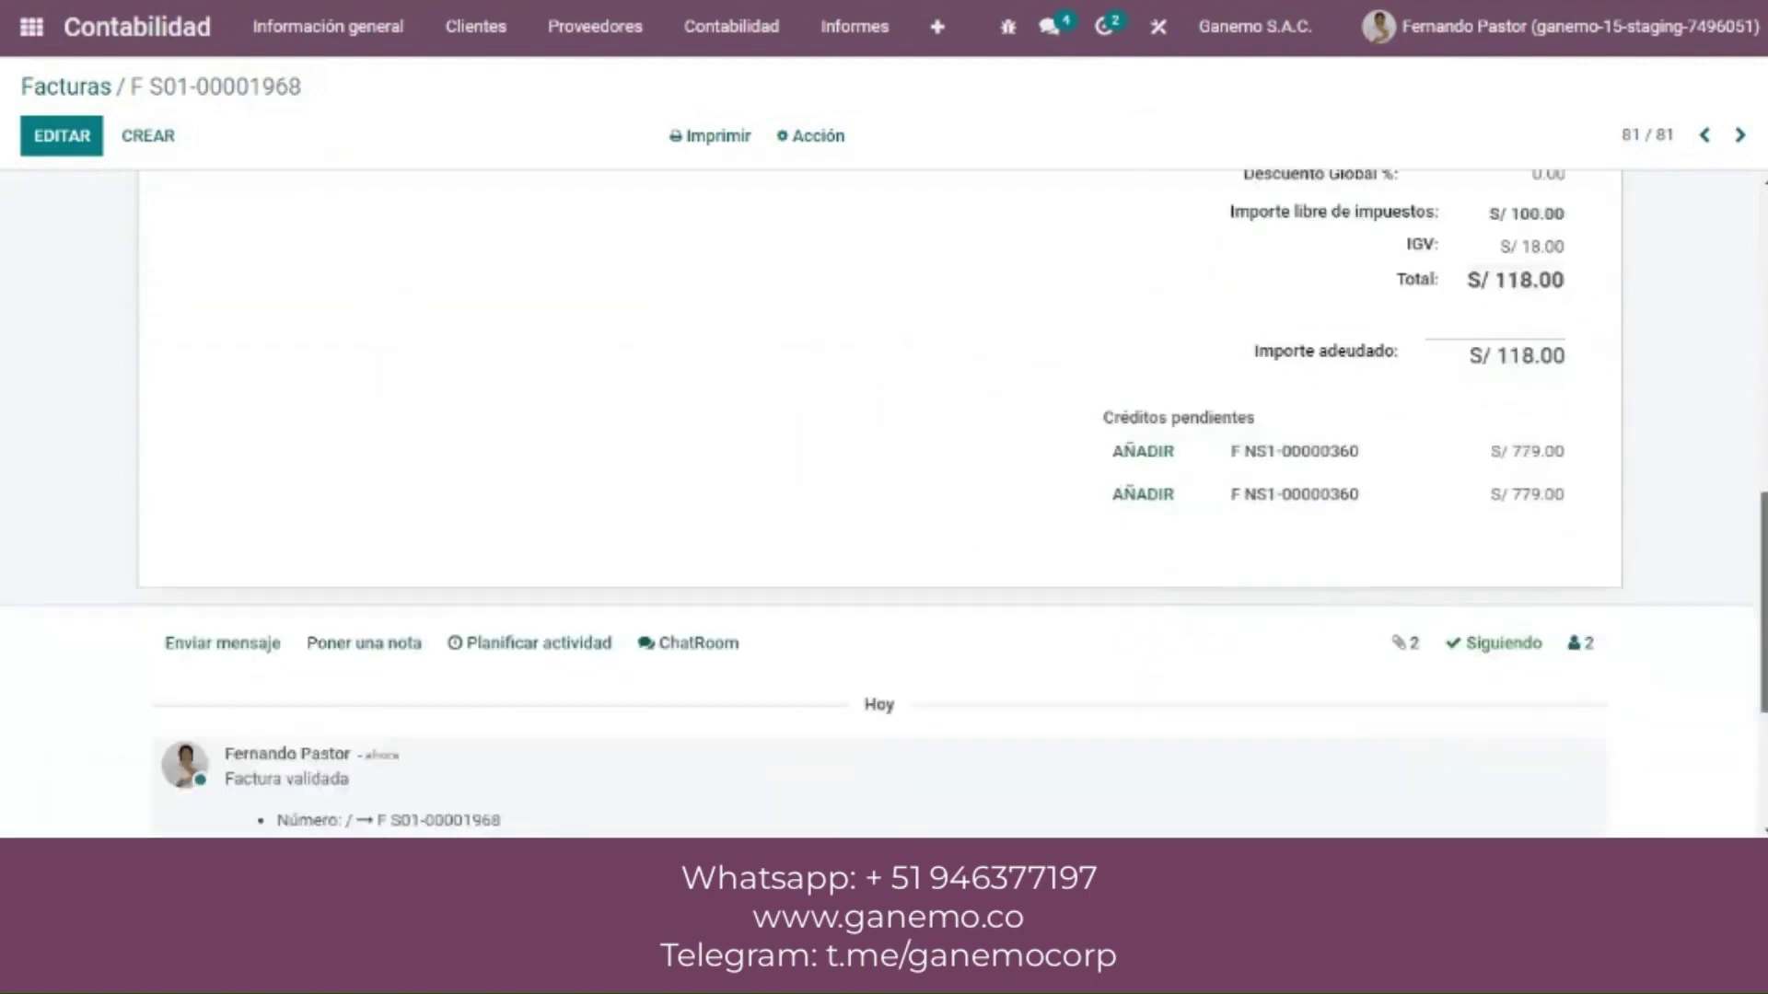
pyautogui.scroll(-2, 884, 504)
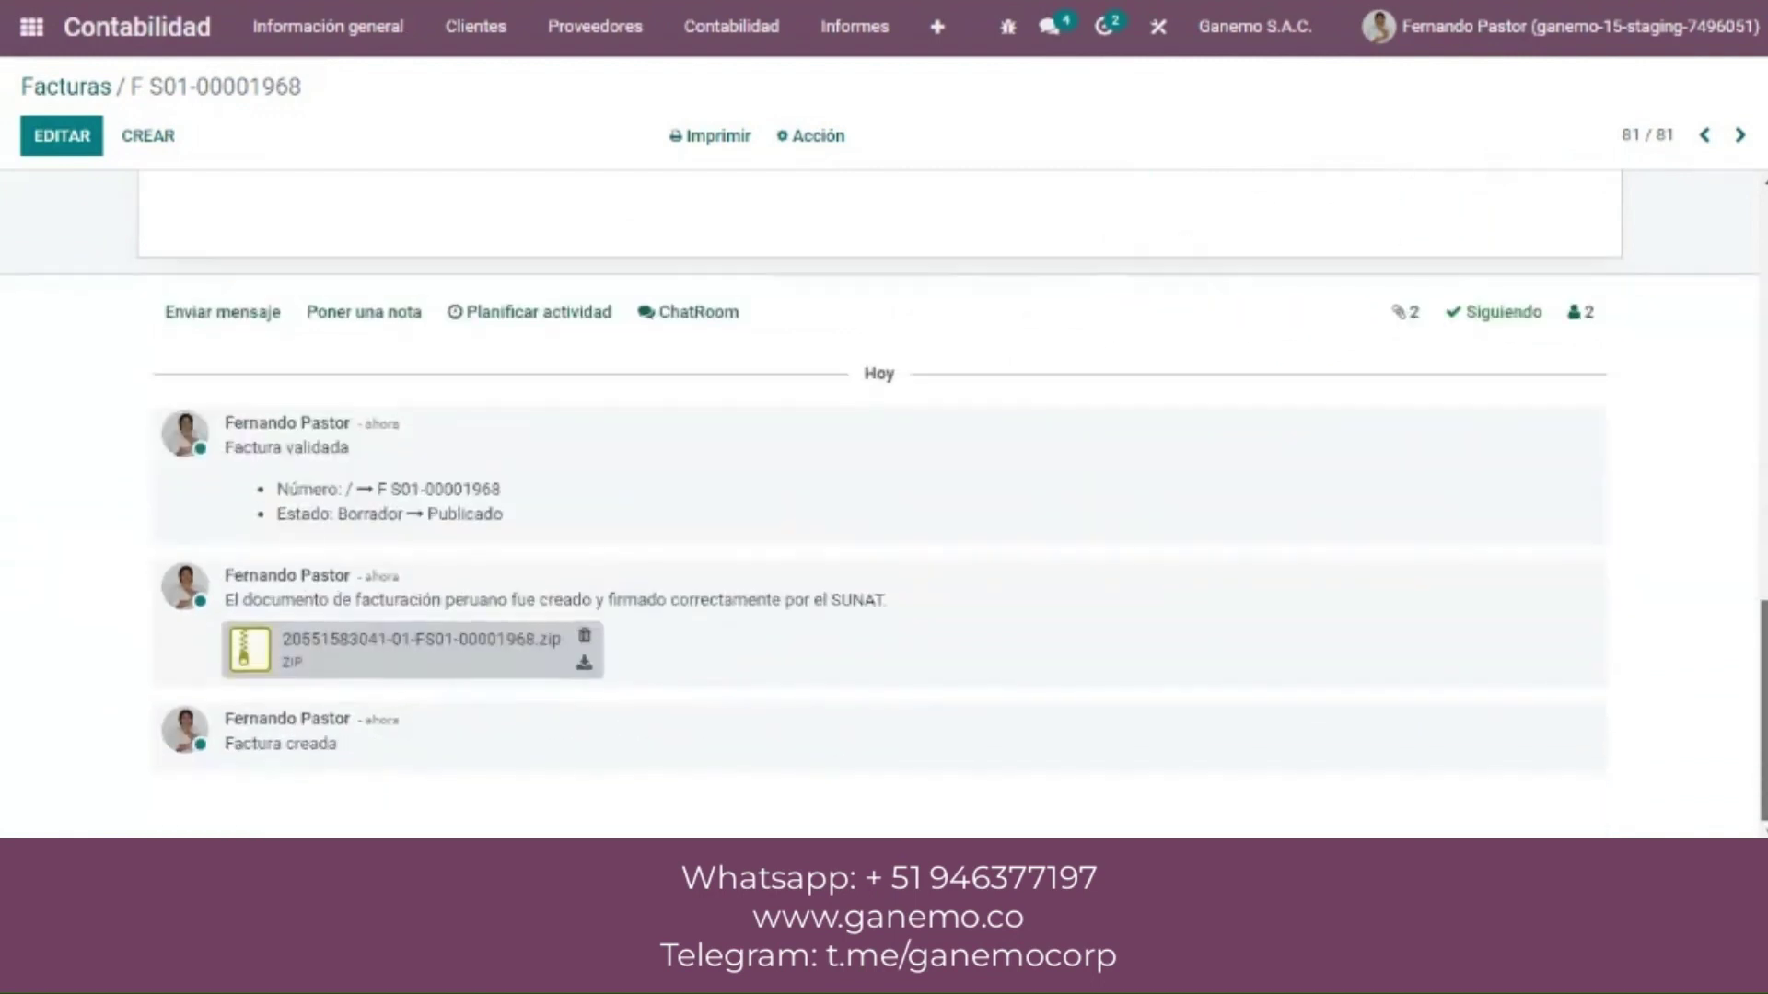
pyautogui.click(583, 670)
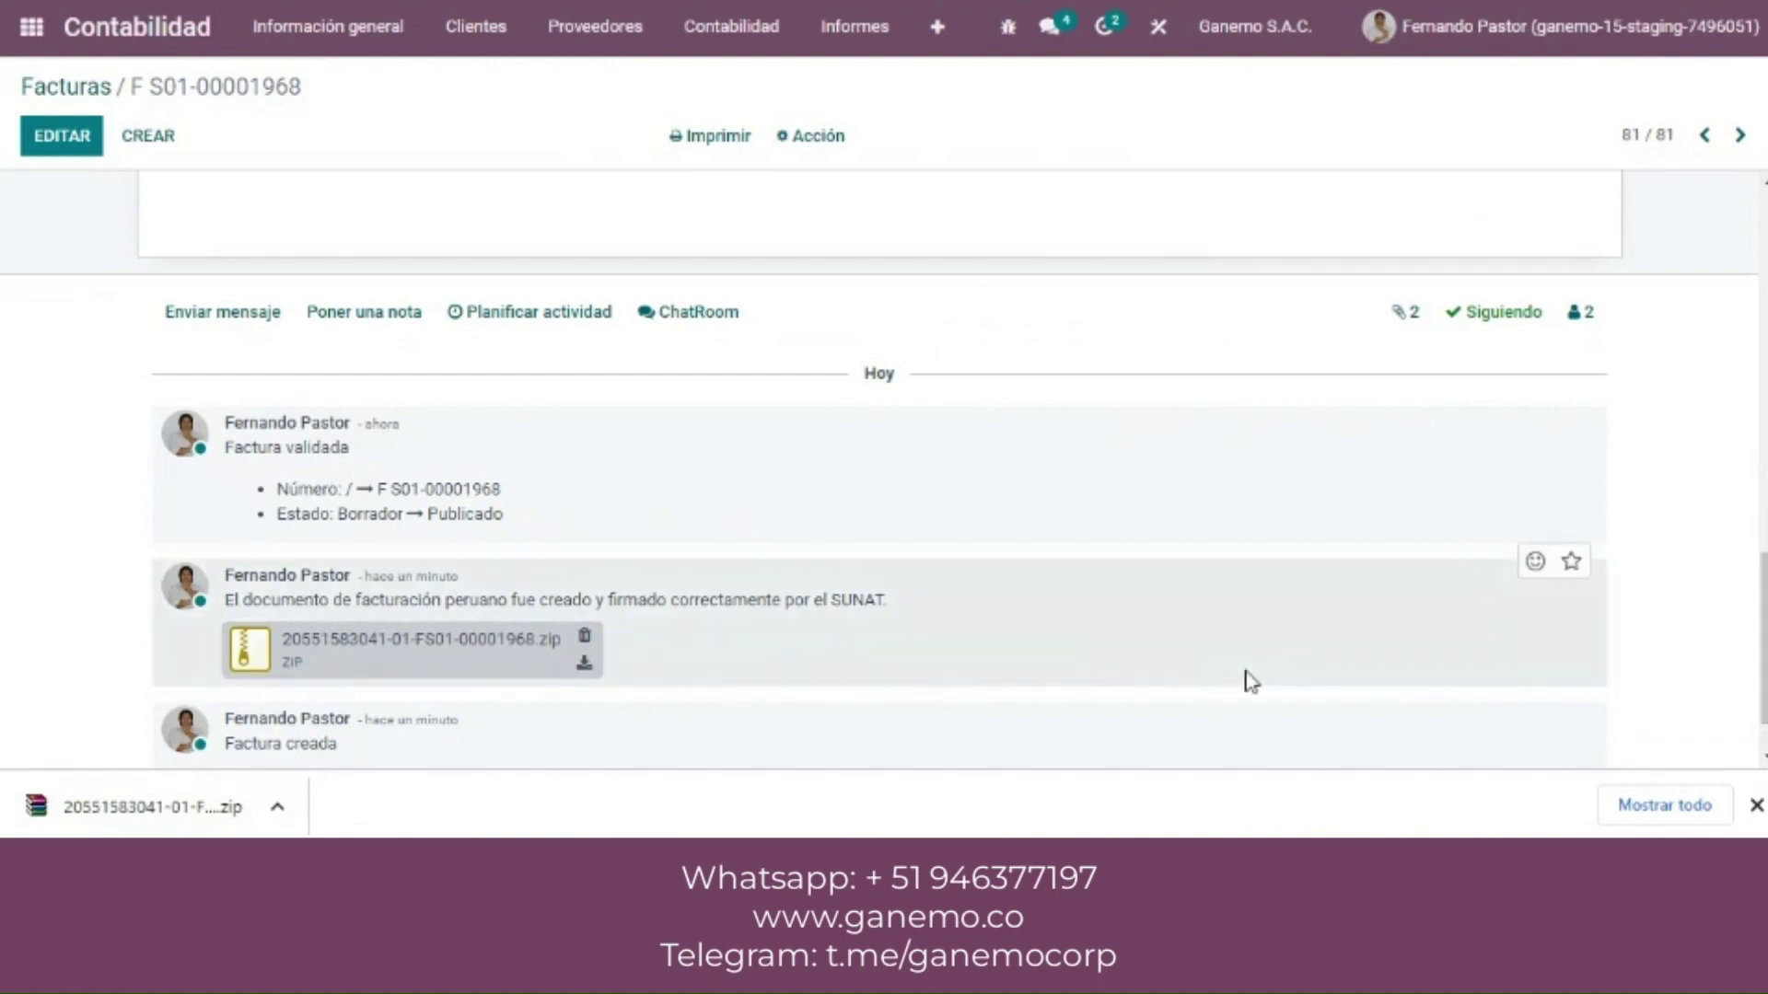
# Step: Print the posted invoice with the Facturas format, then open and review the downloaded PDF
pyautogui.click(724, 140)
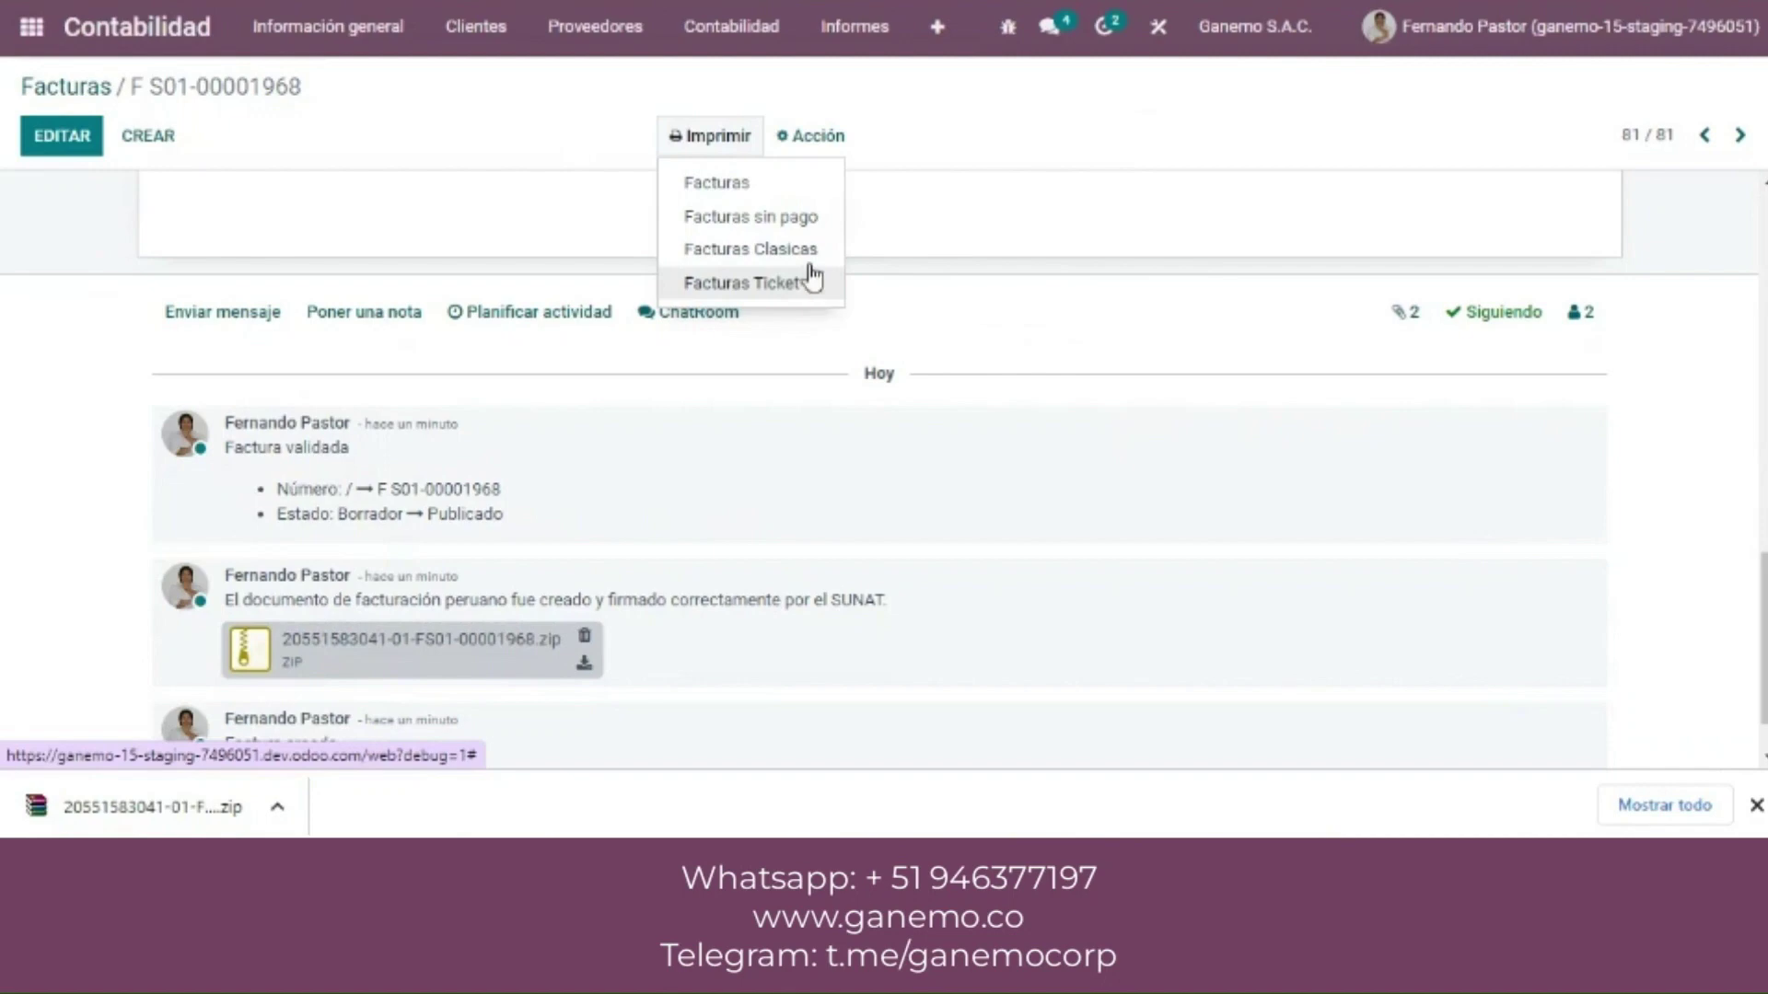
pyautogui.click(790, 197)
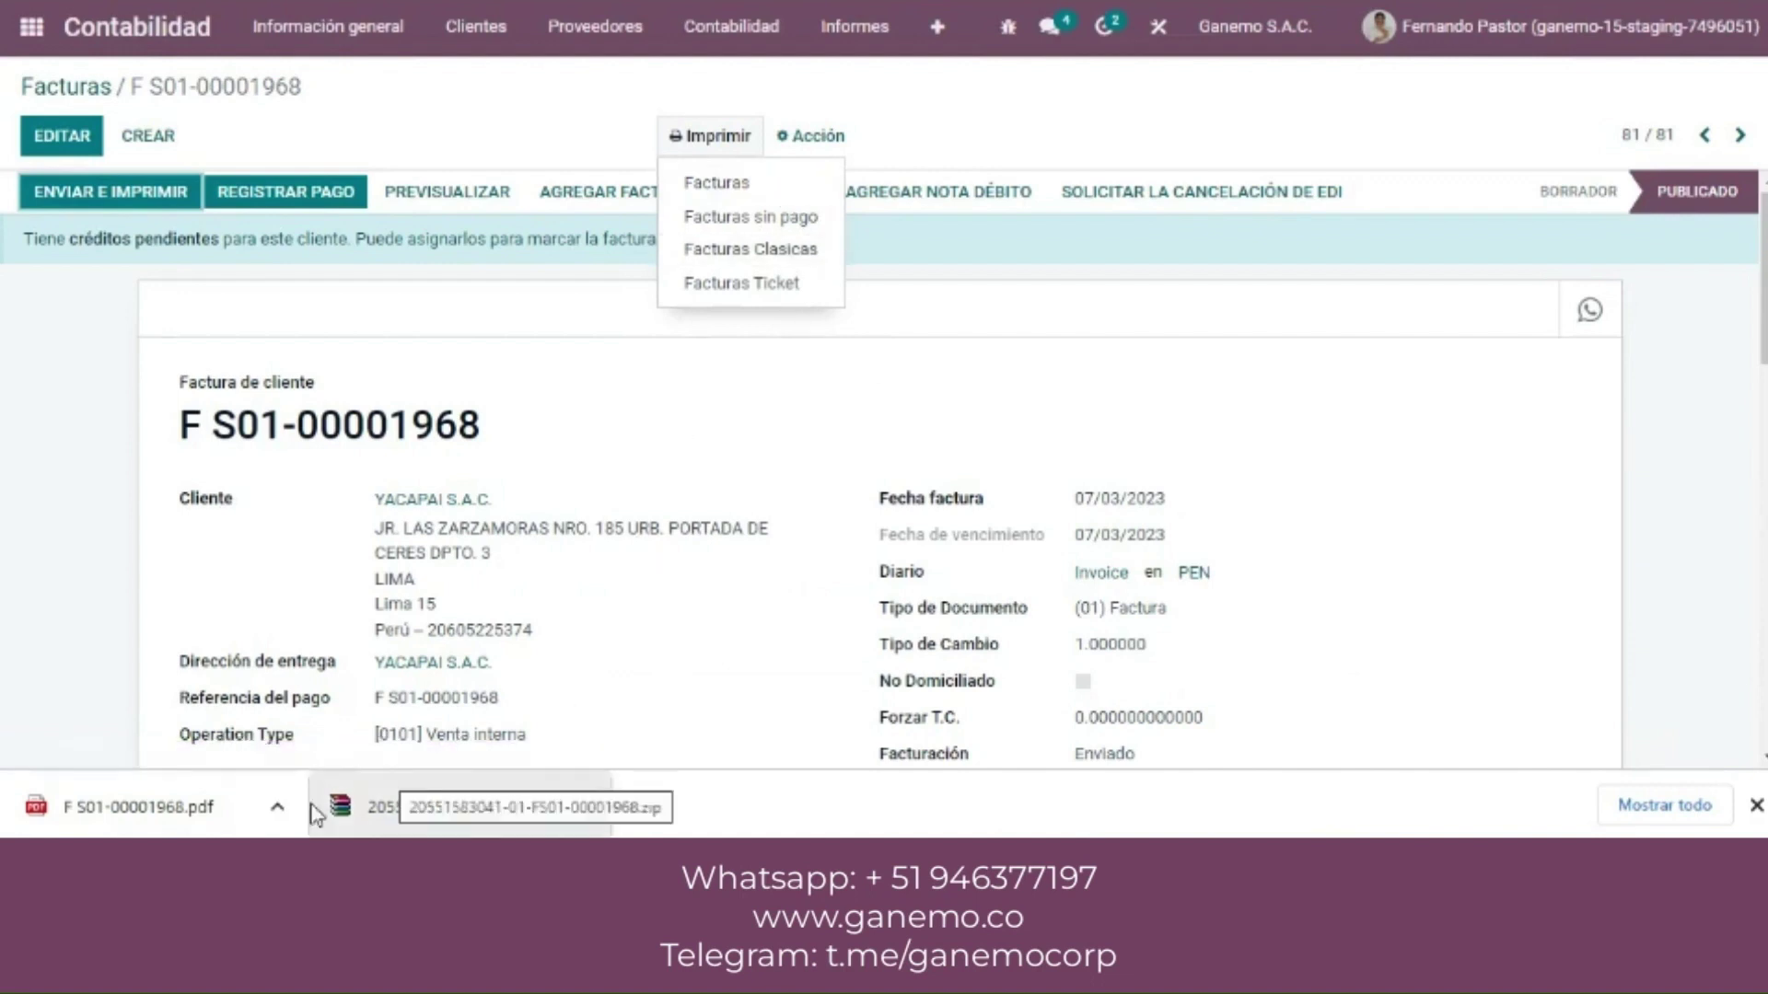
pyautogui.click(197, 816)
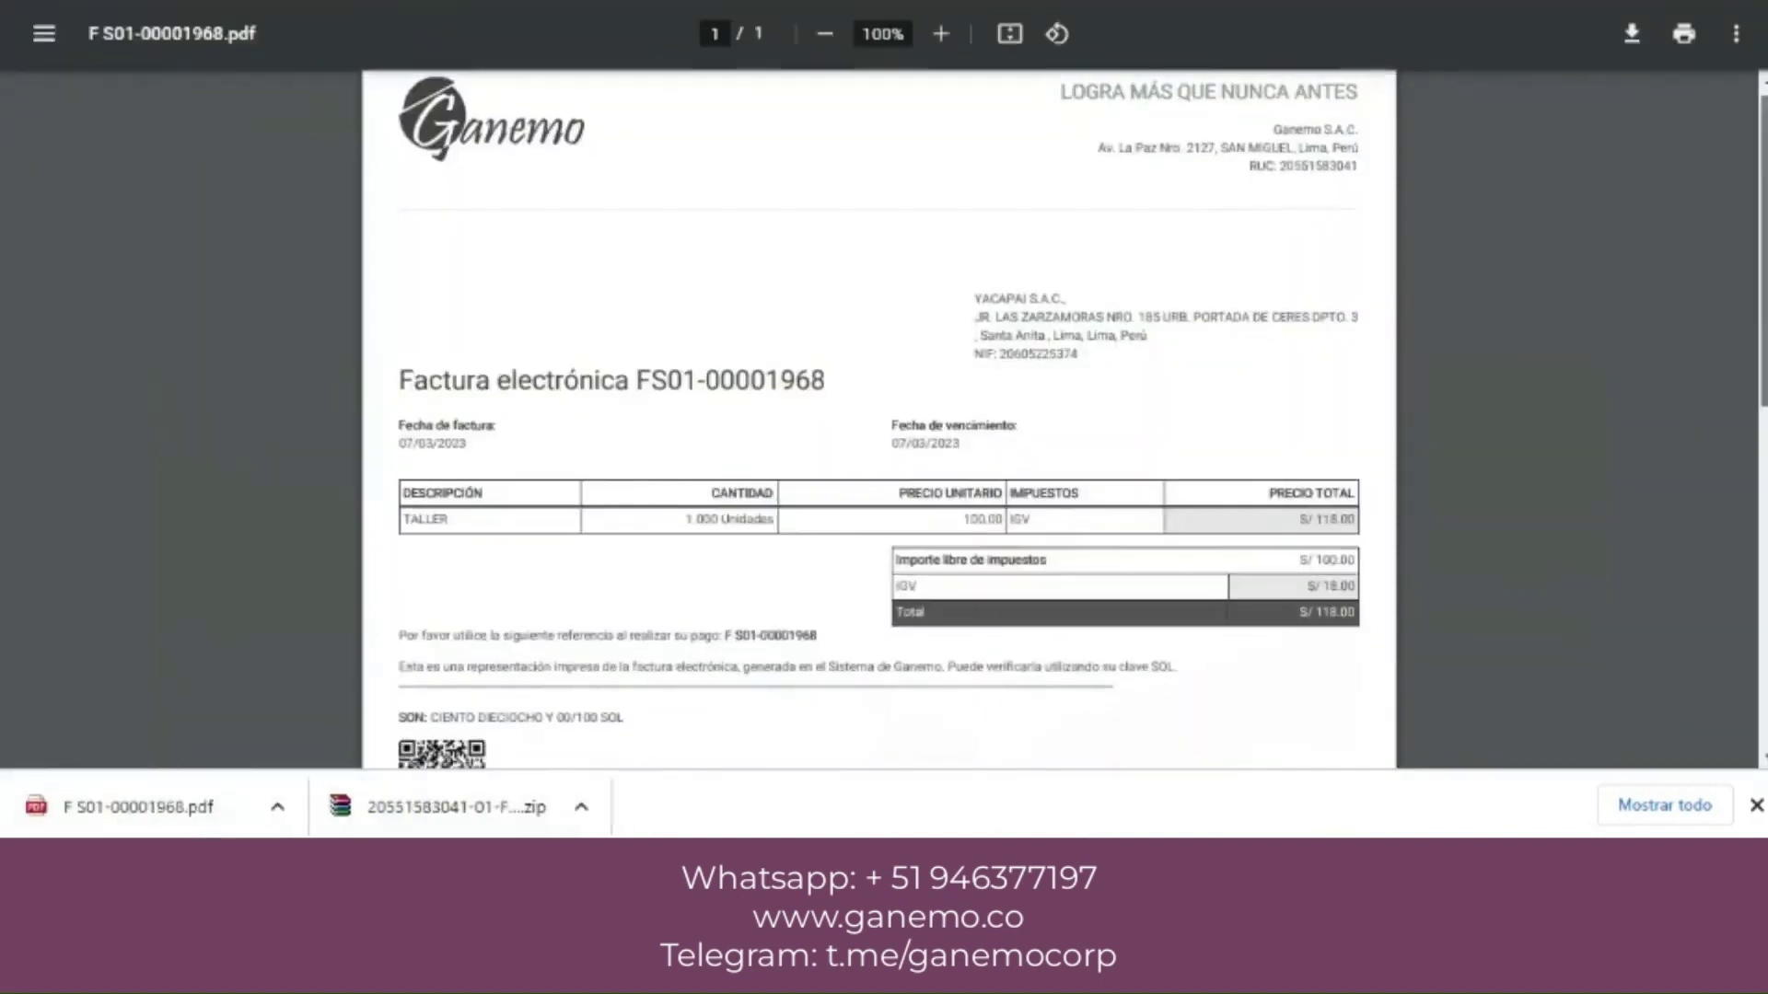
pyautogui.scroll(-2, 1729, 329)
pyautogui.scroll(2, 879, 419)
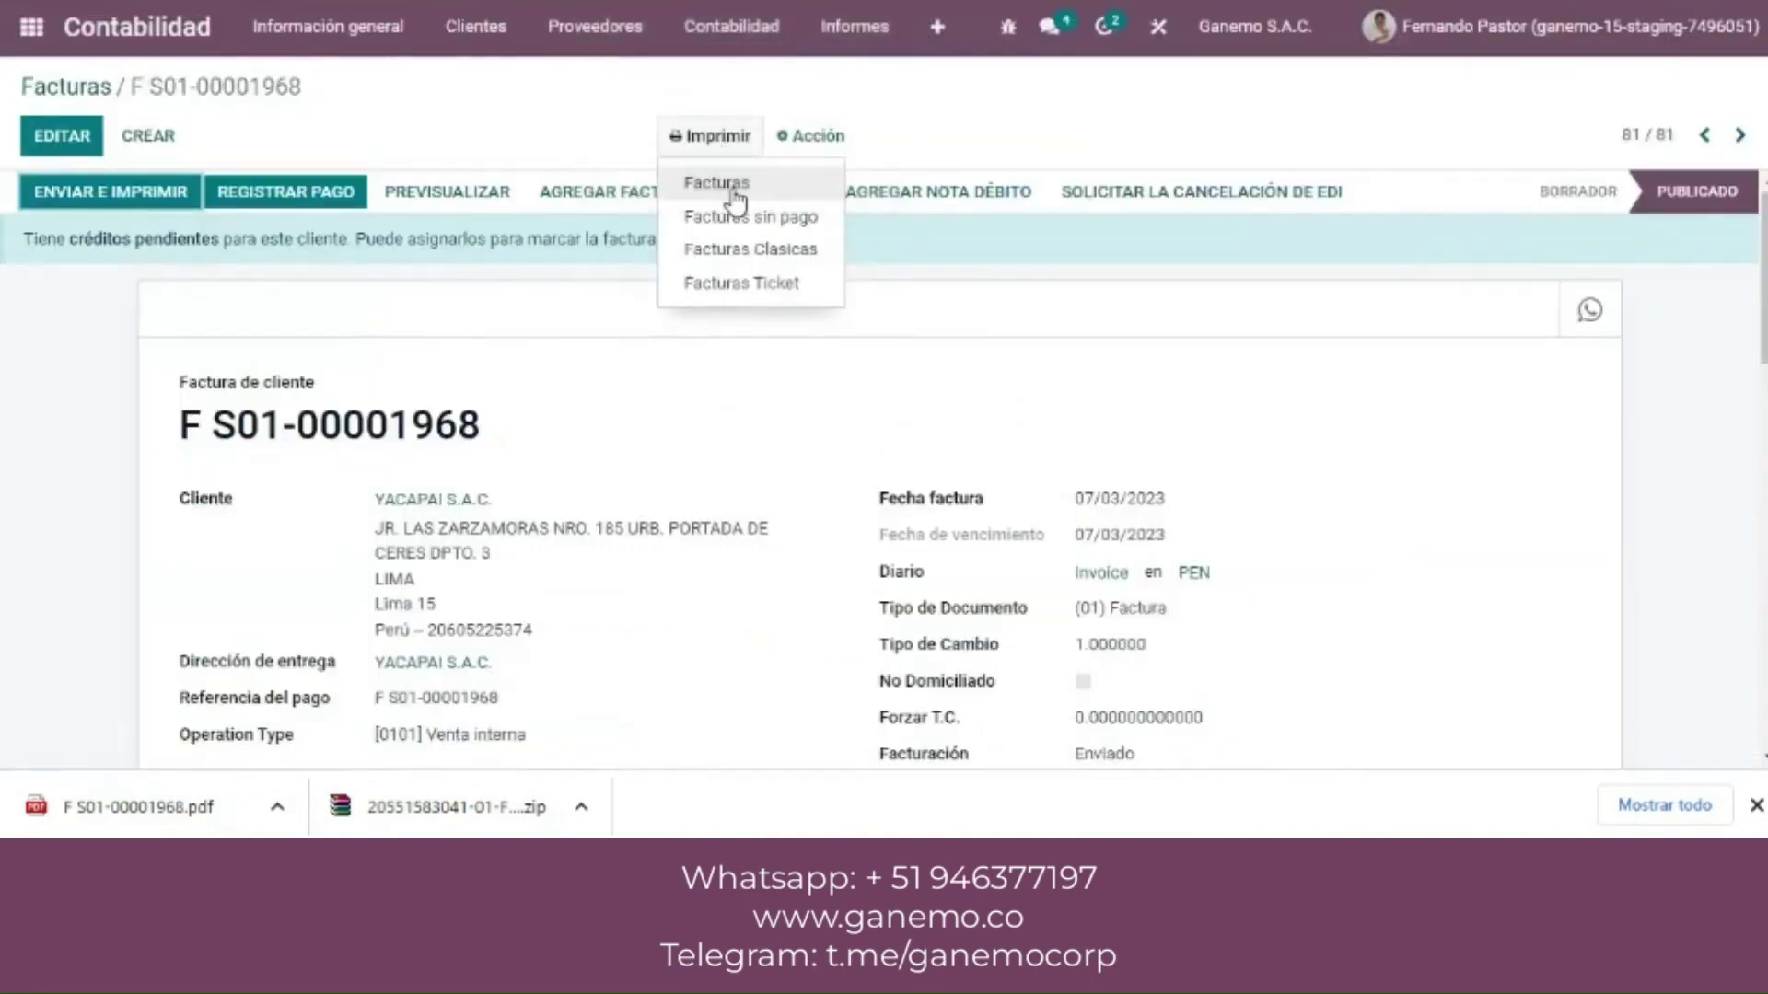
# Step: Print the invoice with the Facturas Clasicas format, review the PDF's installment table, totals and QR code, and close it
pyautogui.click(753, 250)
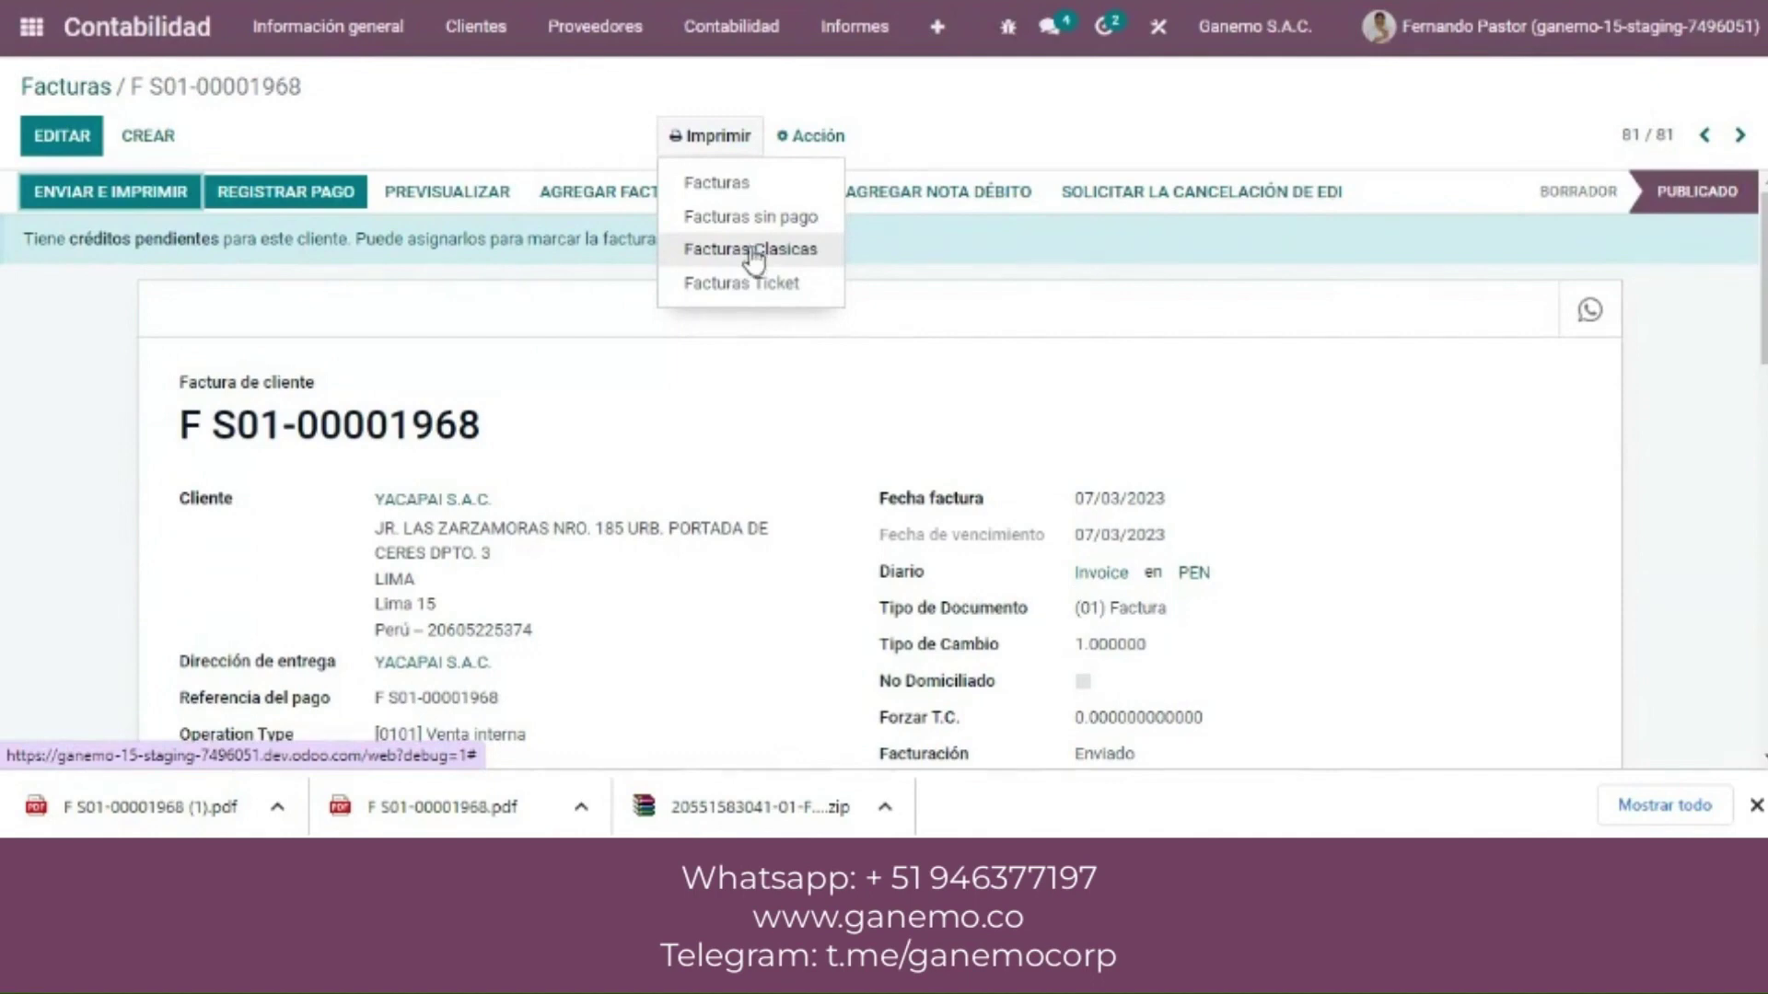
pyautogui.click(198, 808)
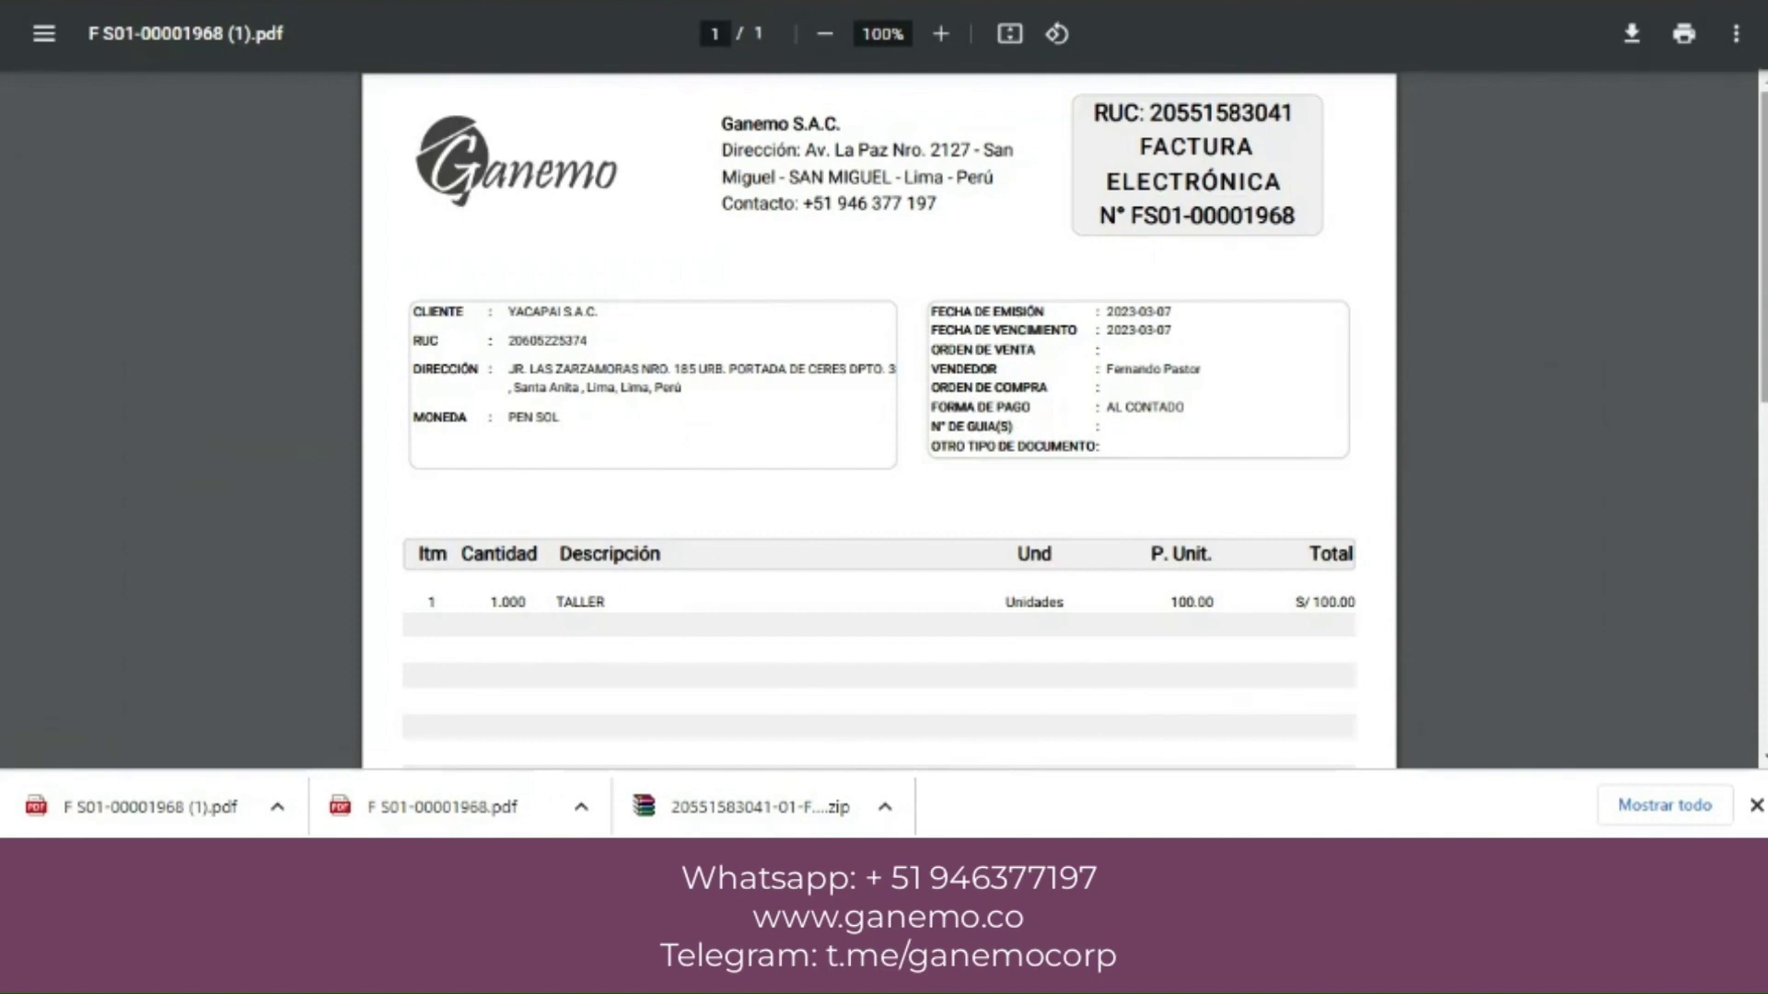
pyautogui.scroll(-4, 880, 418)
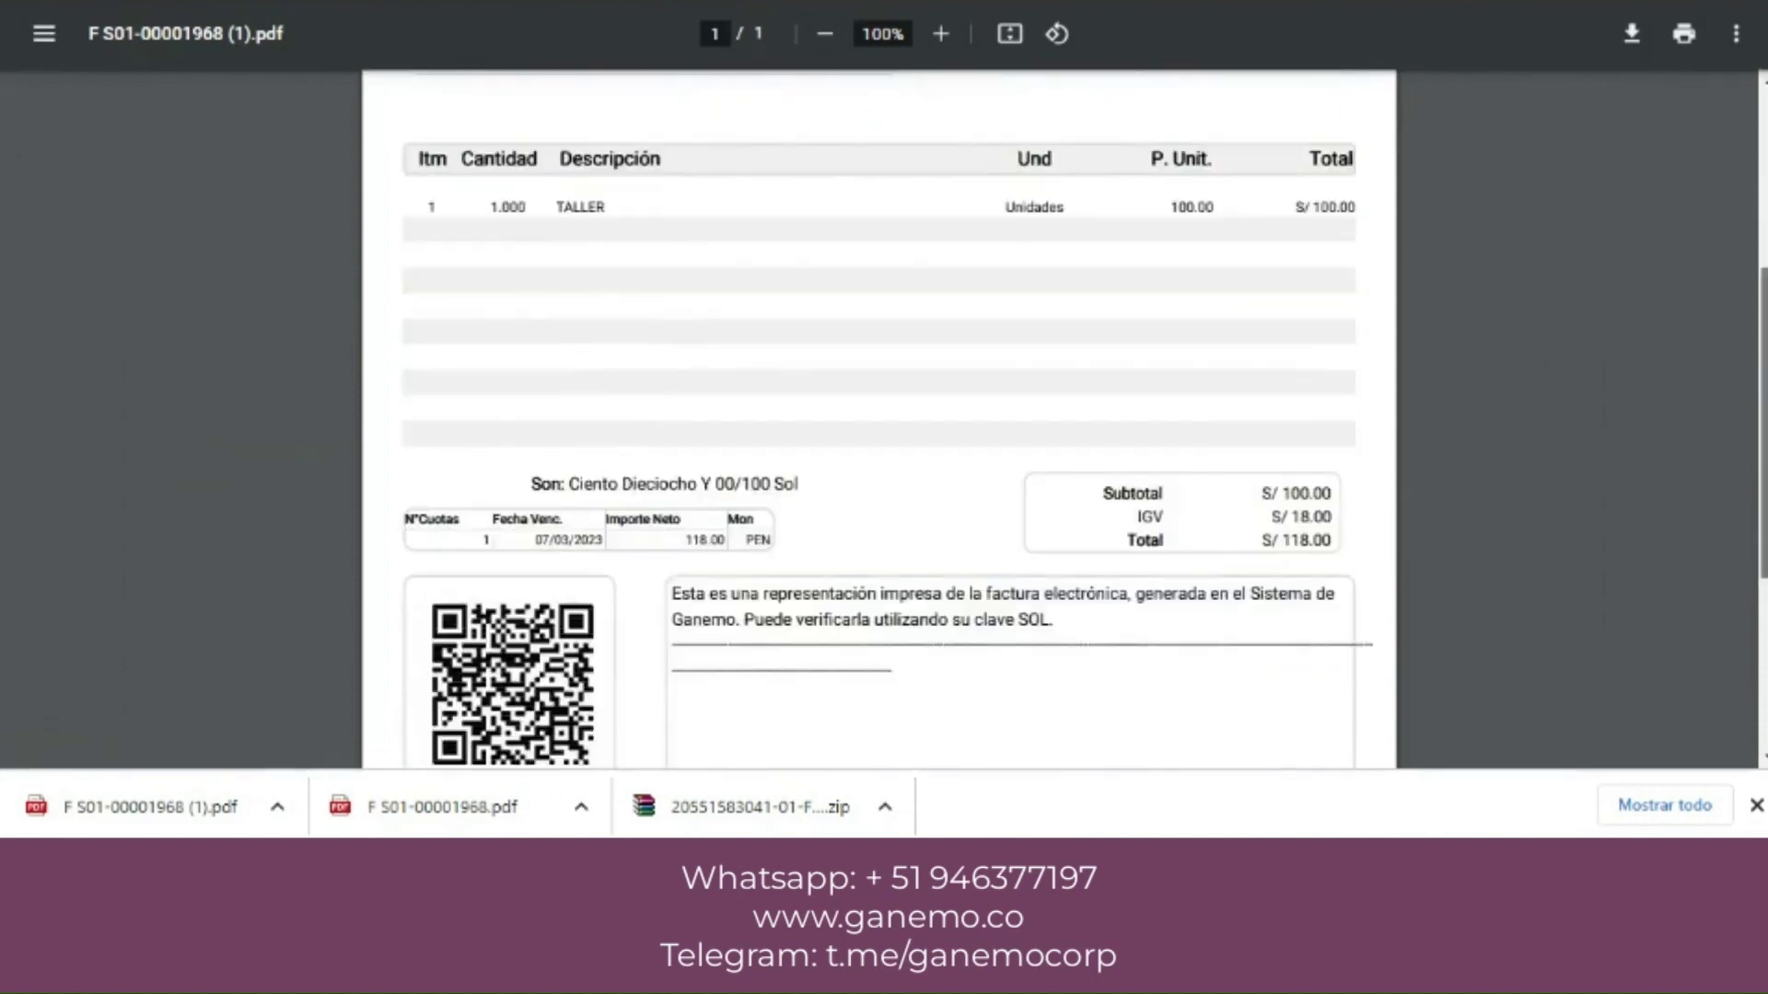
pyautogui.scroll(-3, 879, 419)
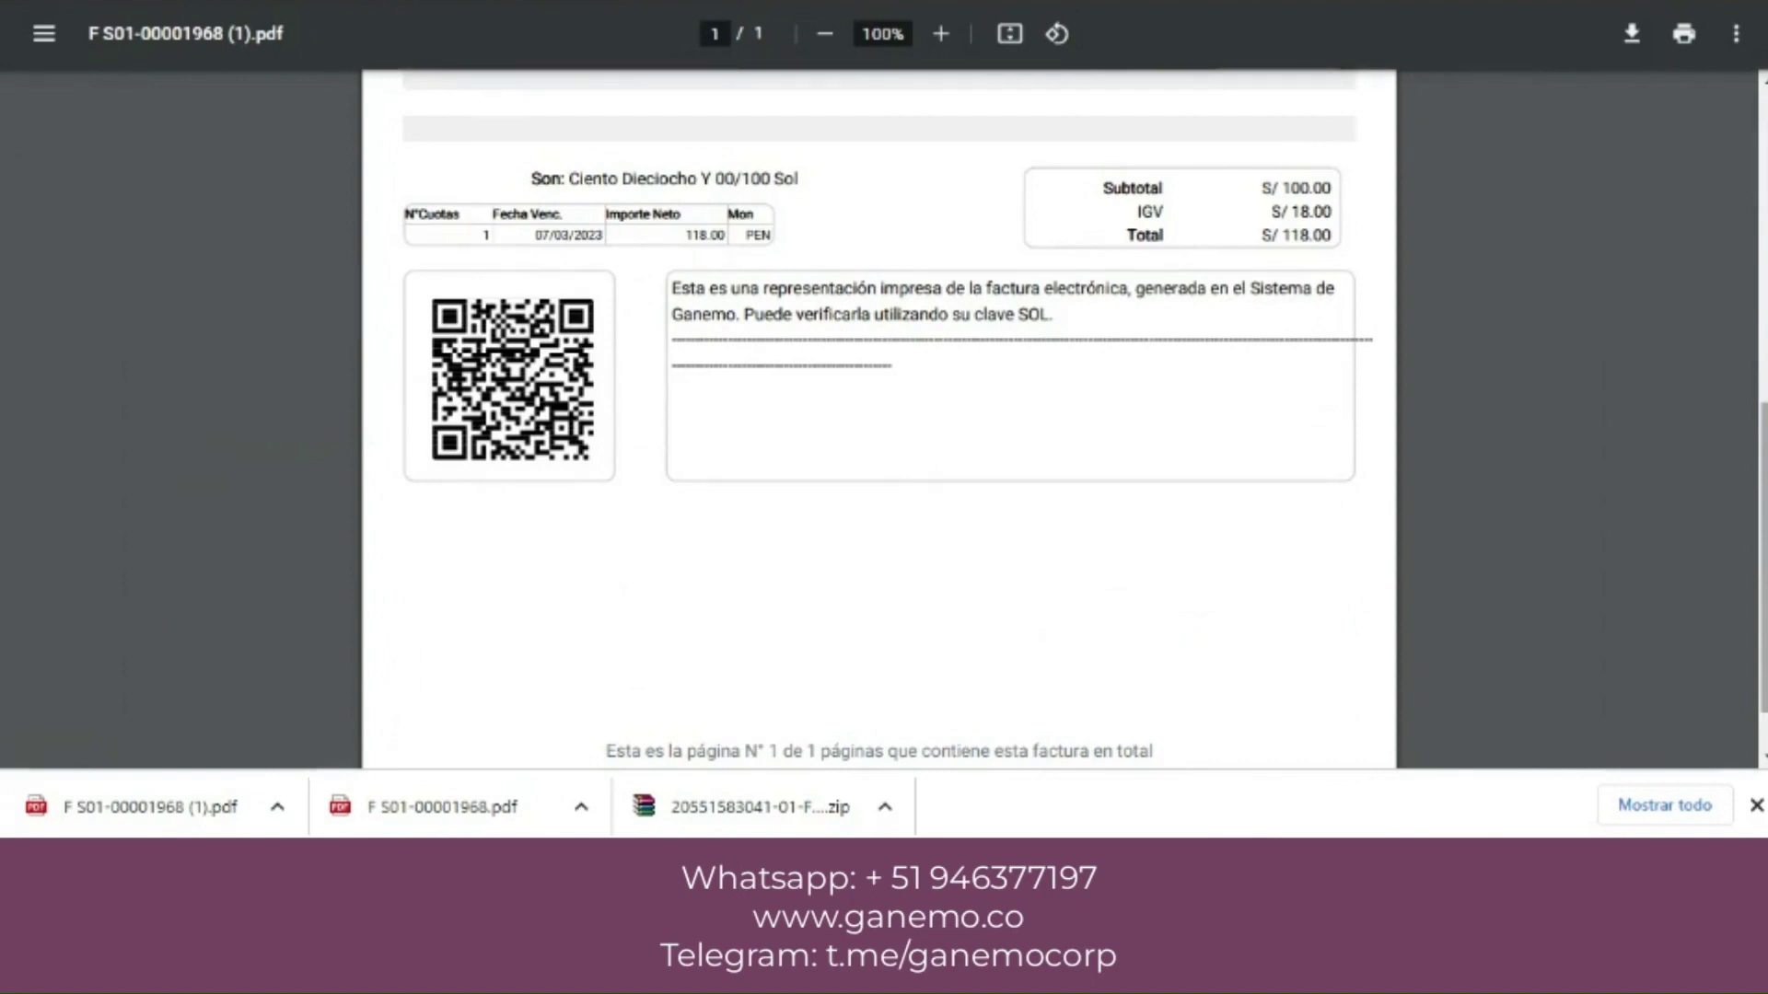
pyautogui.hotkey('ctrl', 'w')
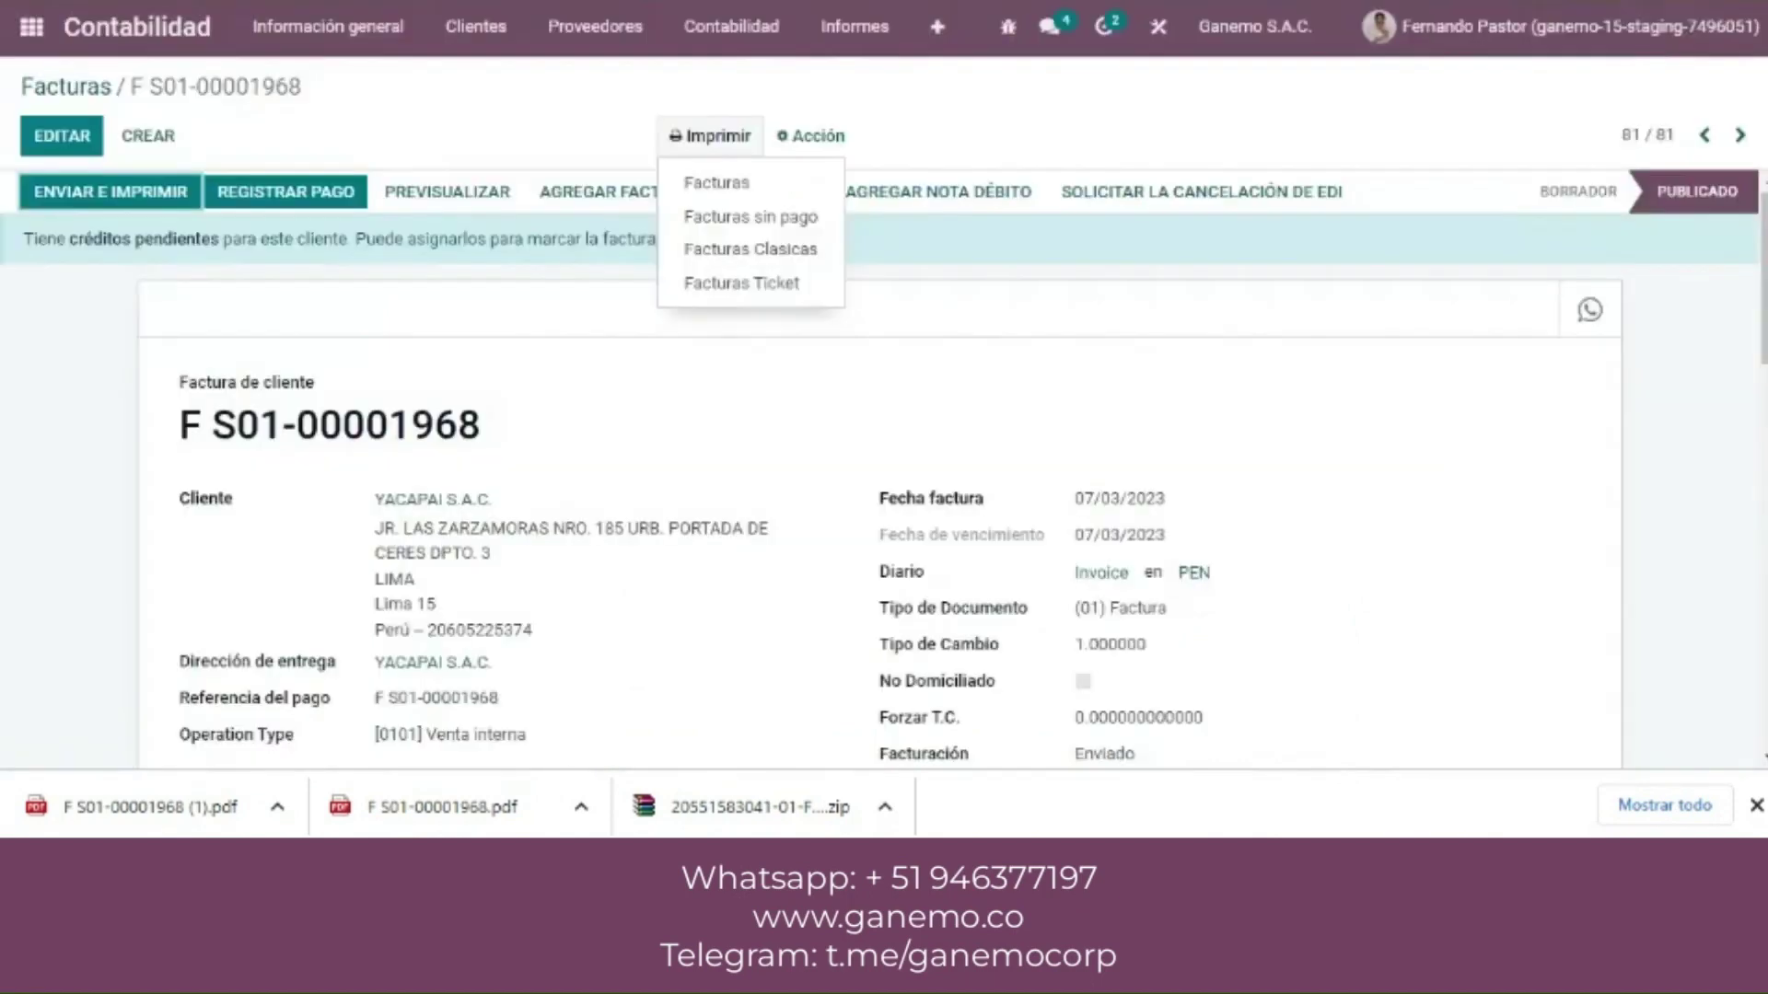
# Step: Print the invoice with the Facturas Ticket format, open the PDF and inspect the ticket layout up close
pyautogui.click(790, 284)
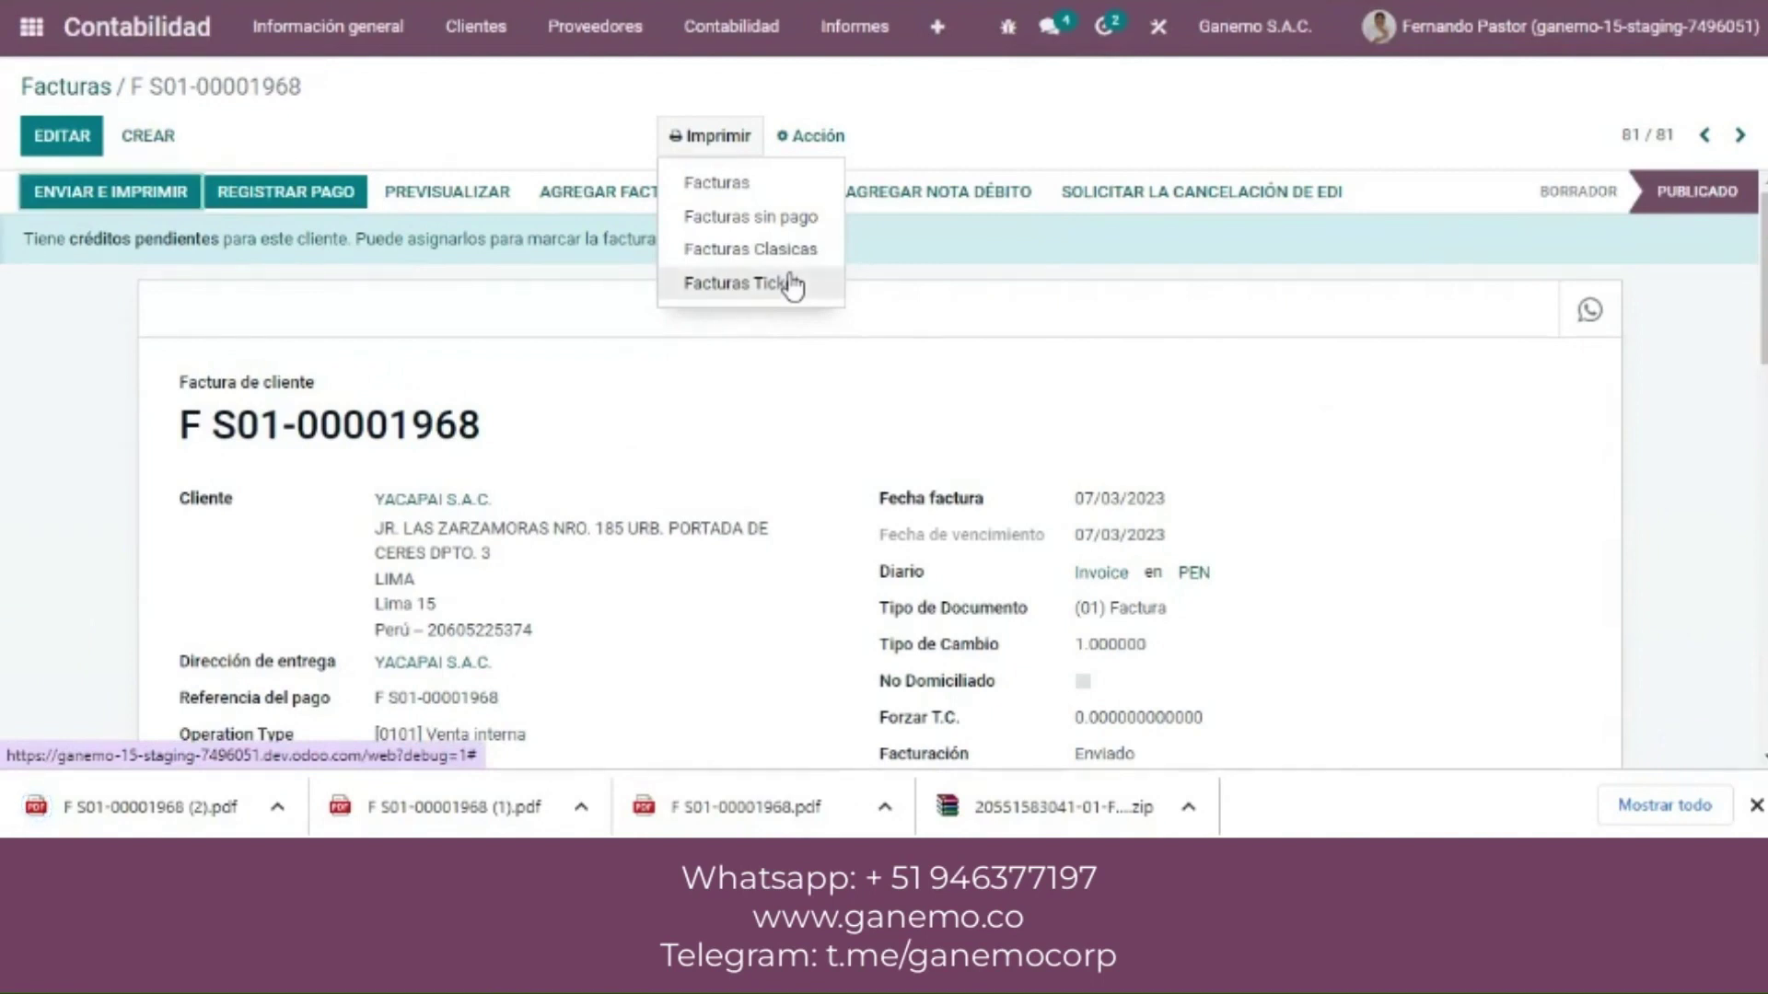
pyautogui.click(124, 808)
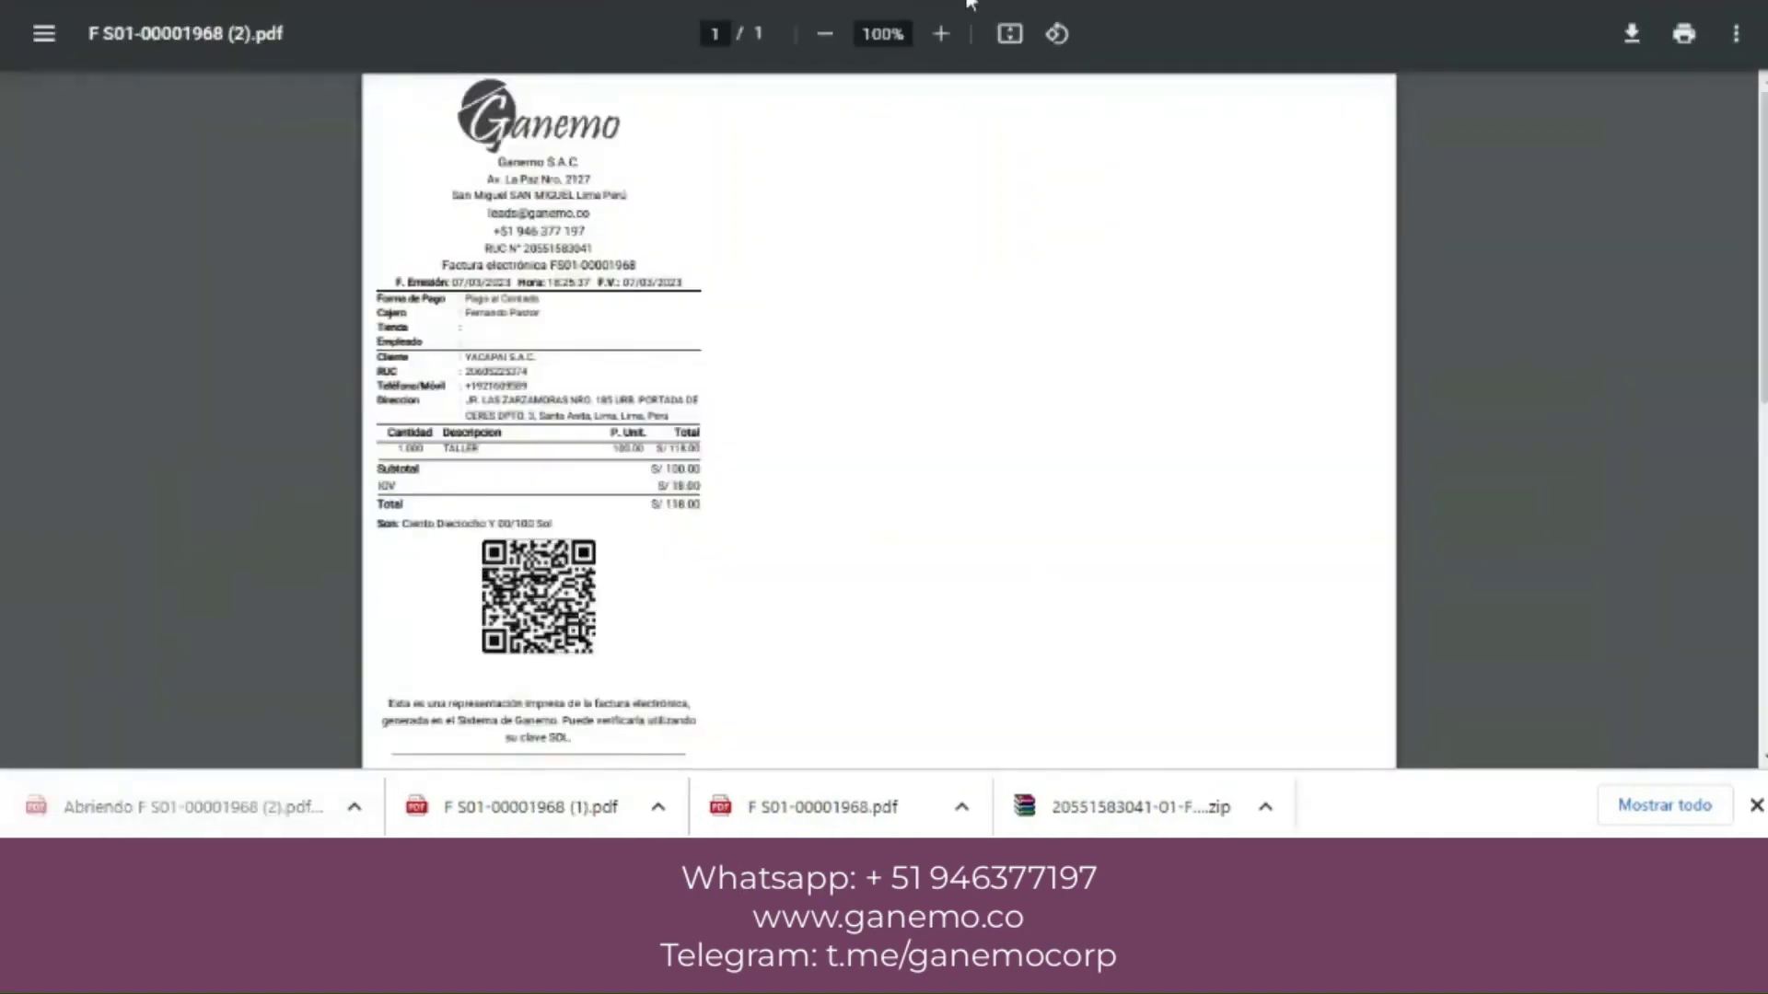
pyautogui.click(941, 34)
pyautogui.click(941, 34)
pyautogui.click(941, 34)
pyautogui.click(941, 34)
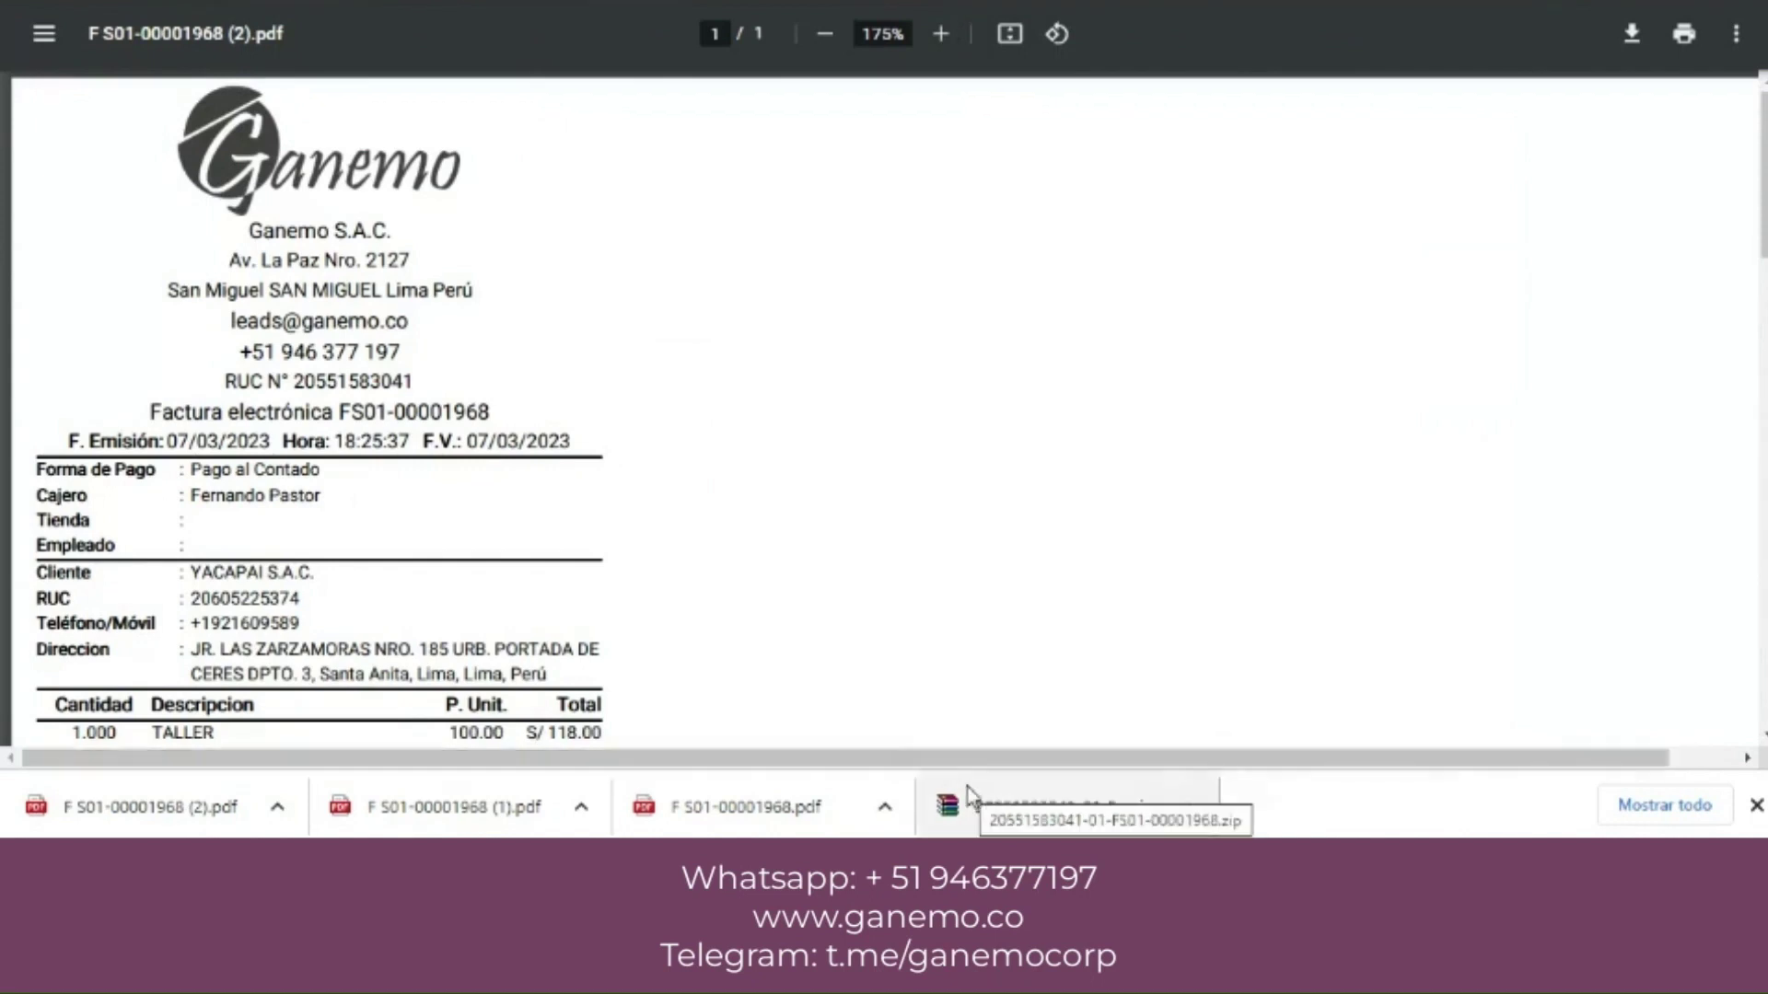
pyautogui.click(820, 46)
pyautogui.click(820, 46)
pyautogui.click(822, 37)
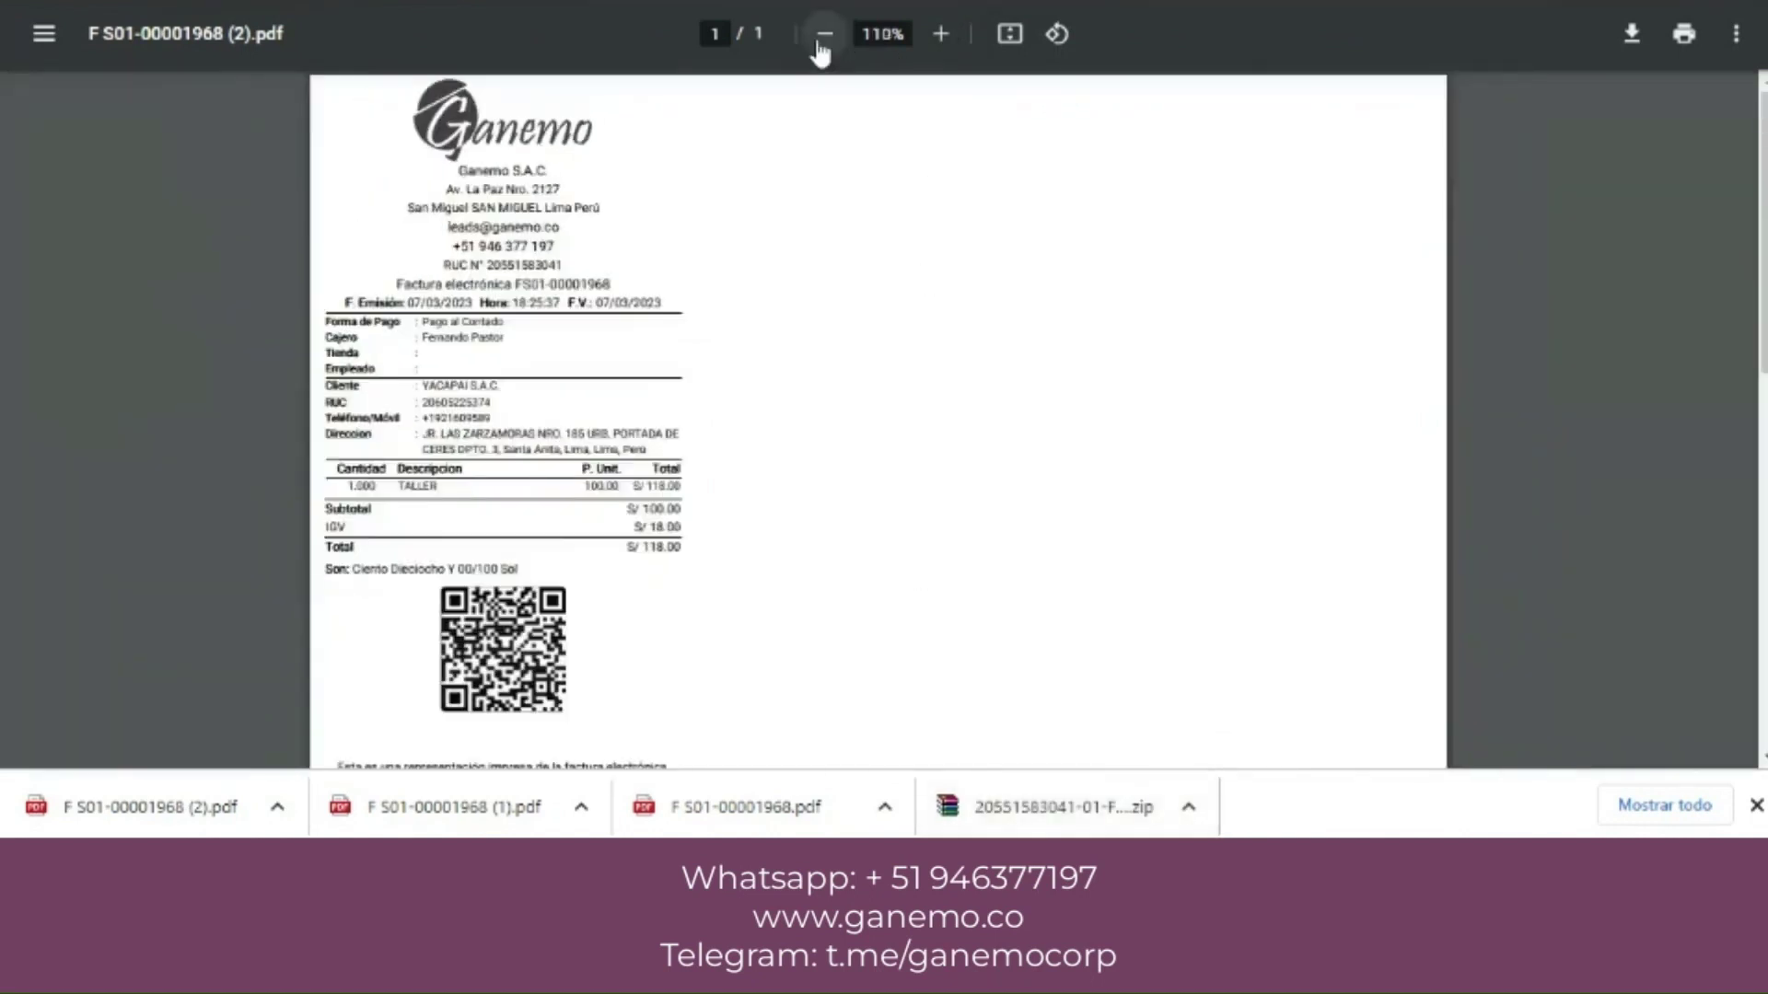